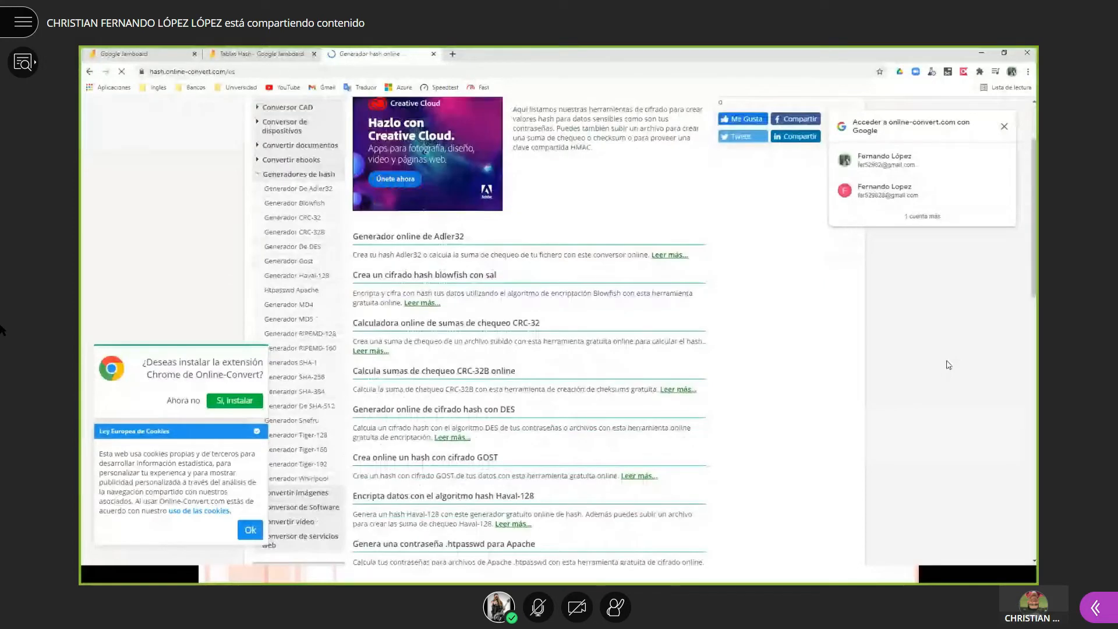
- Scroll the Online-Convert hash generator list to the footer, then go back to the 'hash en línea' Google results
scroll(948, 365, "down", 2)
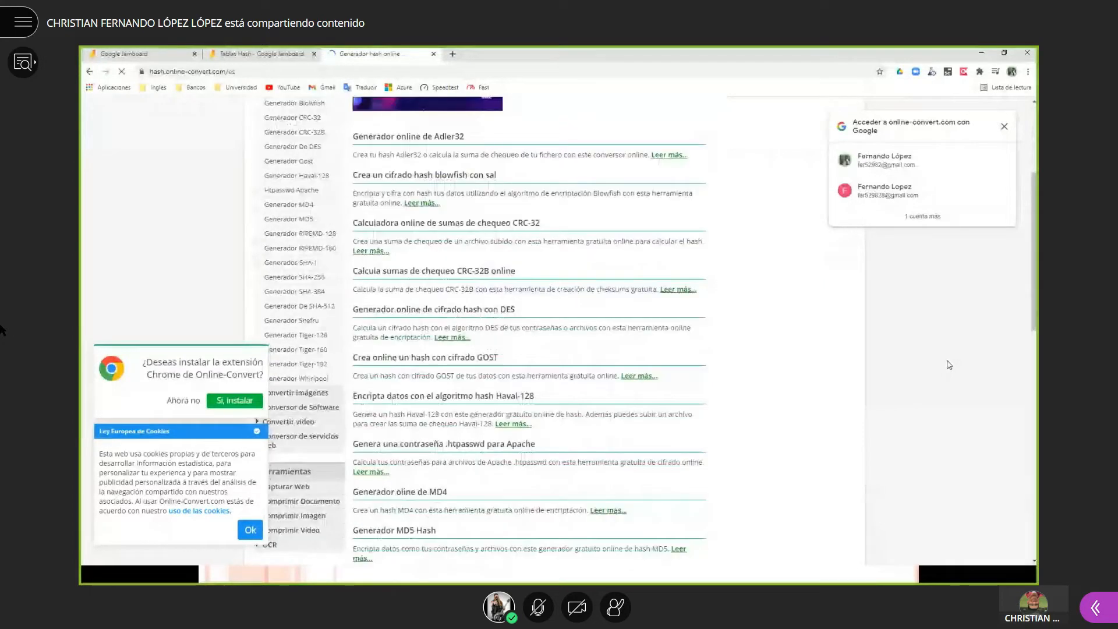
scroll(949, 365, "down", 5)
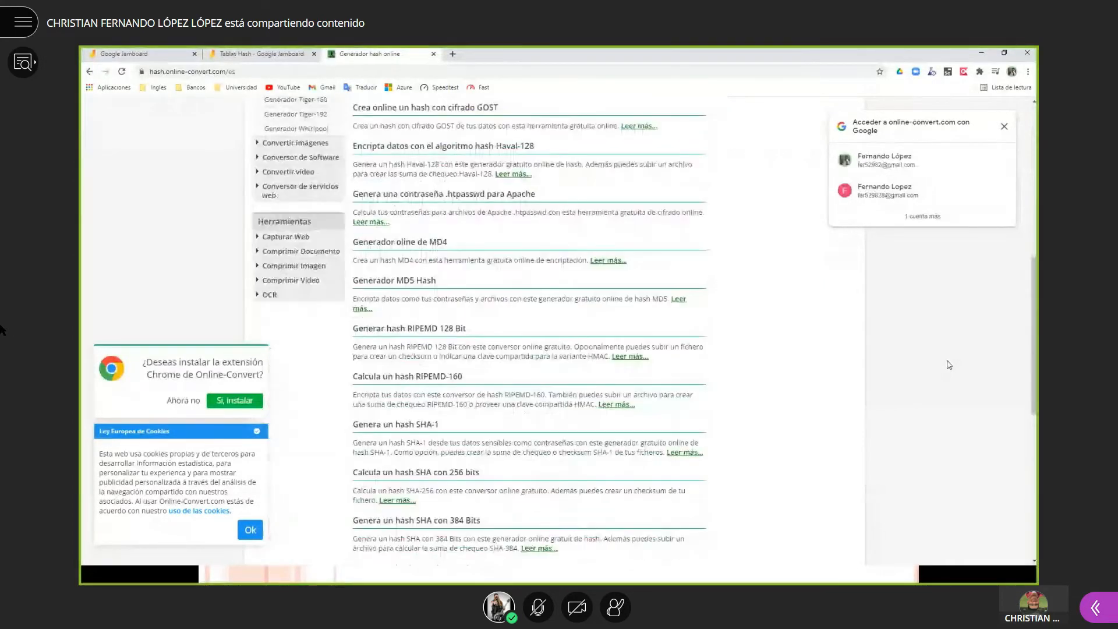
scroll(949, 365, "down", 2)
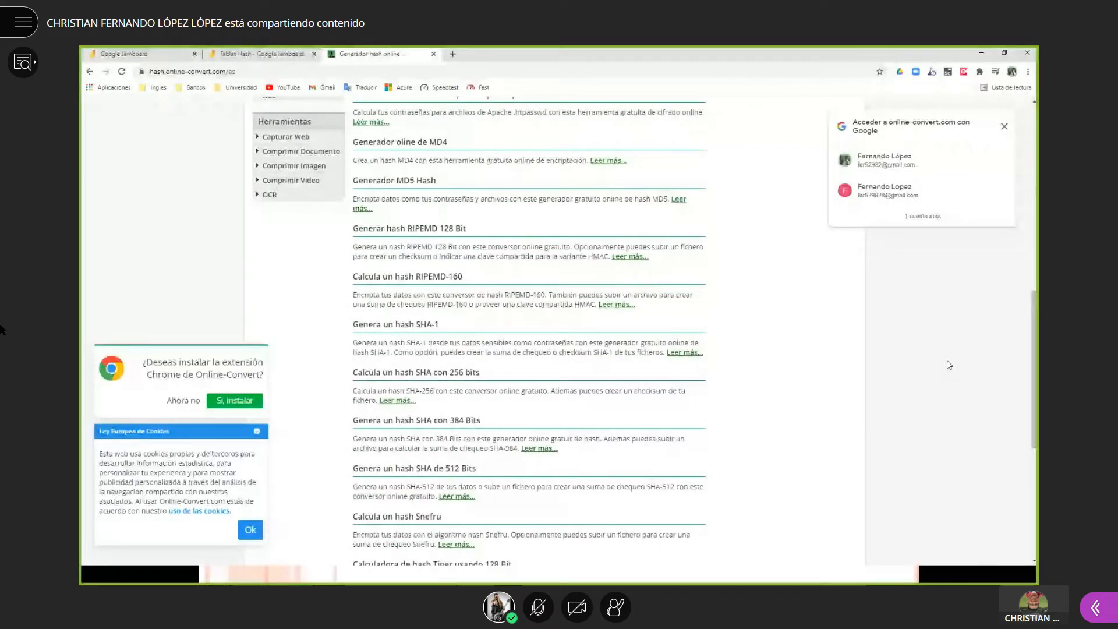
scroll(949, 365, "down", 3)
scroll(949, 364, "down", 3)
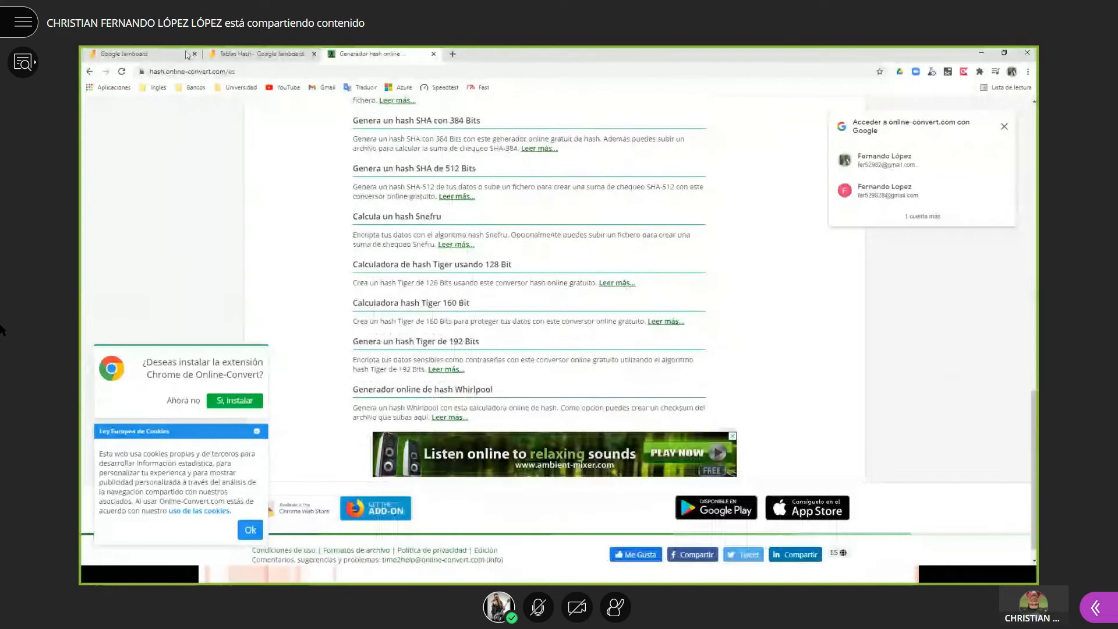
left_click(90, 72)
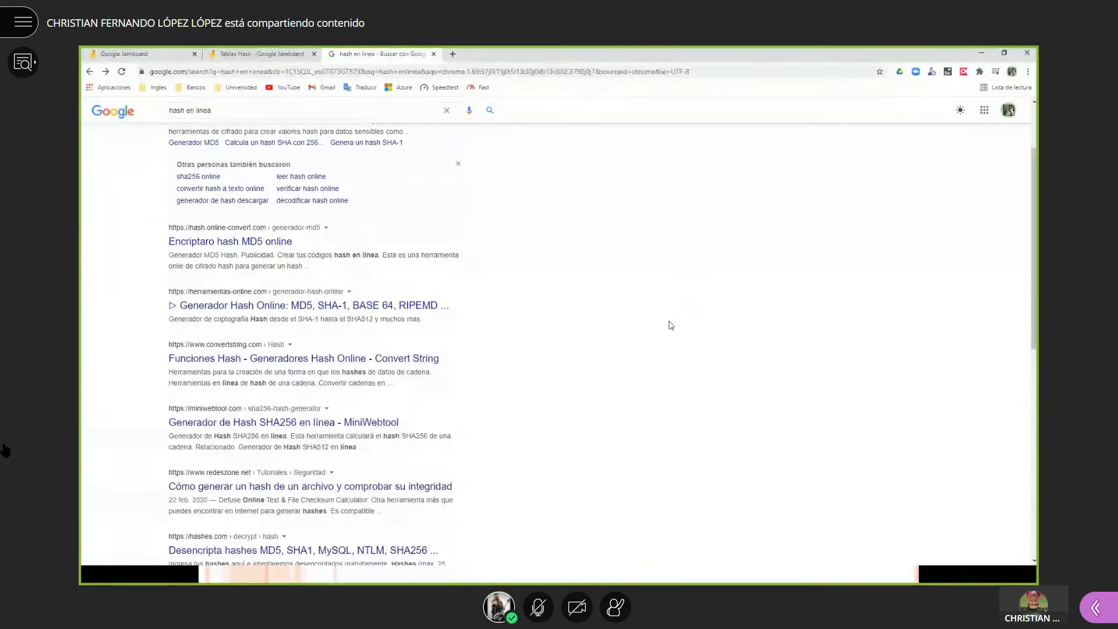
- Open the 'Generador de Hash SHA256 en línea - MiniWebtool' result from the Google results
scroll(671, 325, "down", 1)
scroll(671, 326, "down", 2)
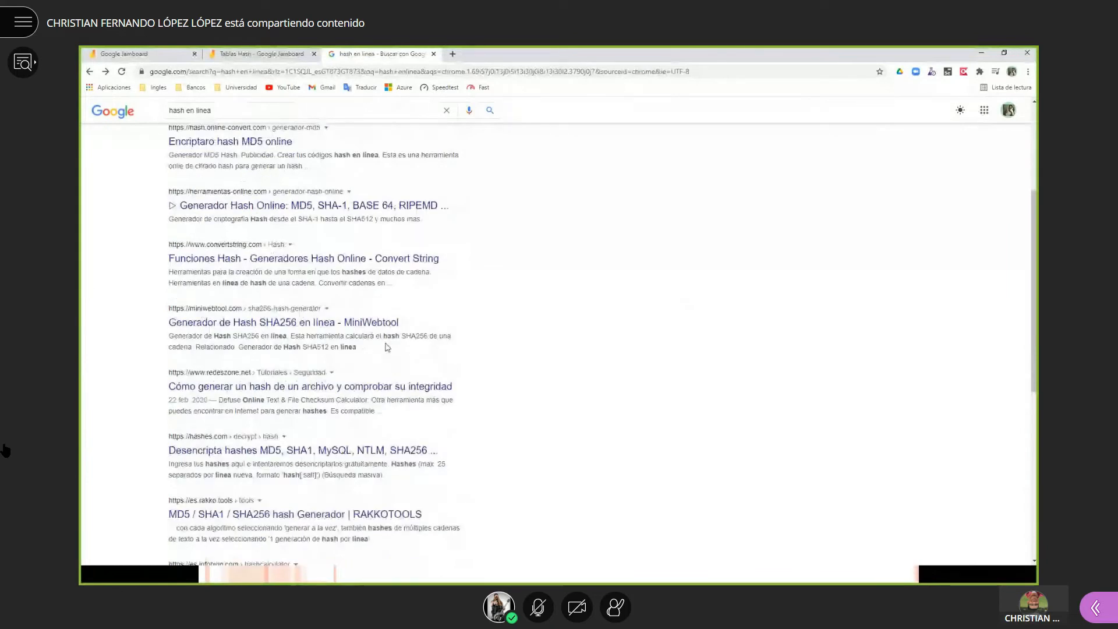
left_click(278, 330)
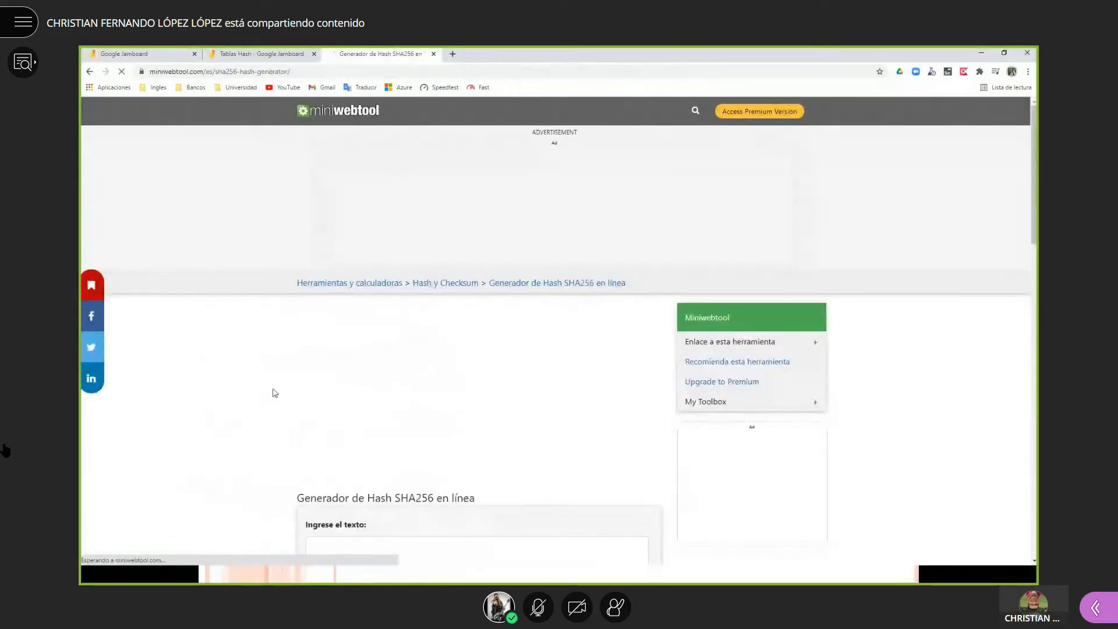
- Enter a person's full name in the 'Ingrese el texto' box and generate its SHA256 hash
scroll(275, 392, "down", 5)
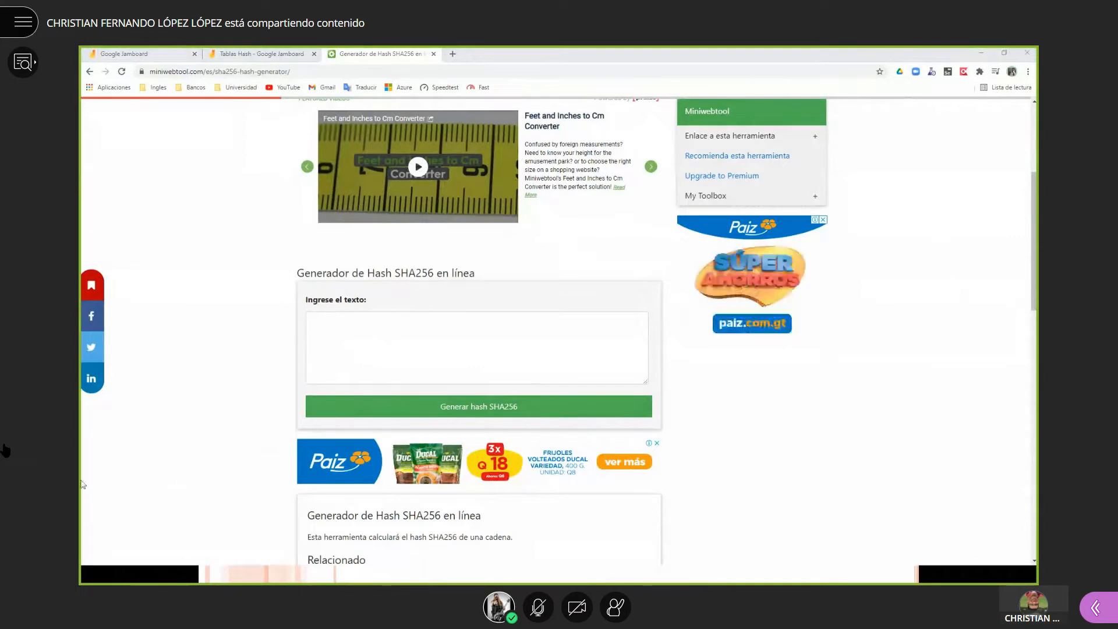
left_click(365, 340)
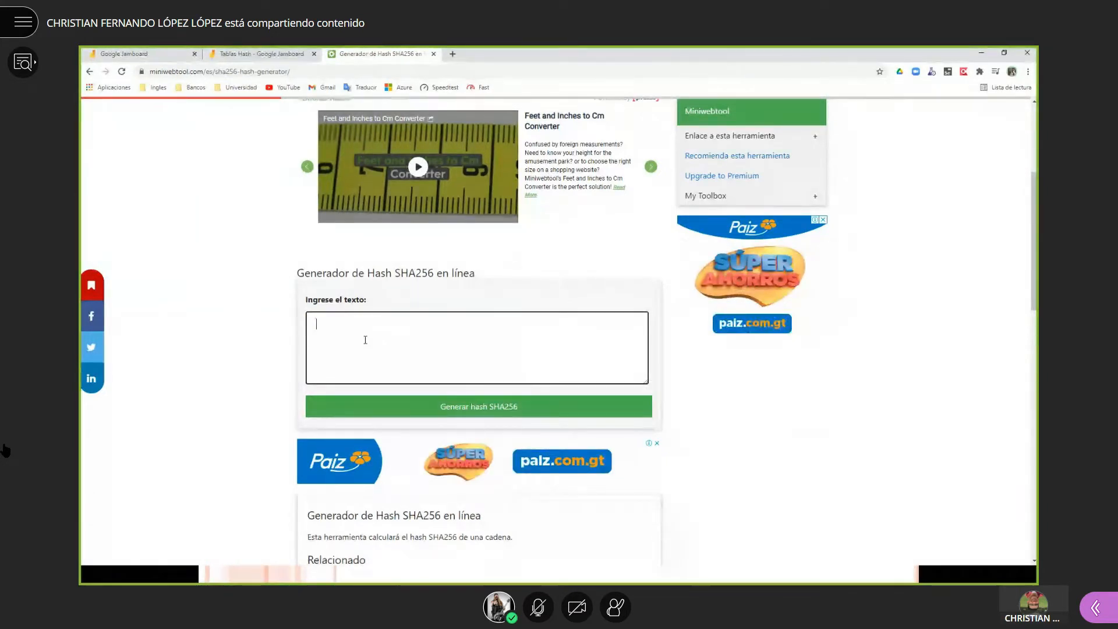
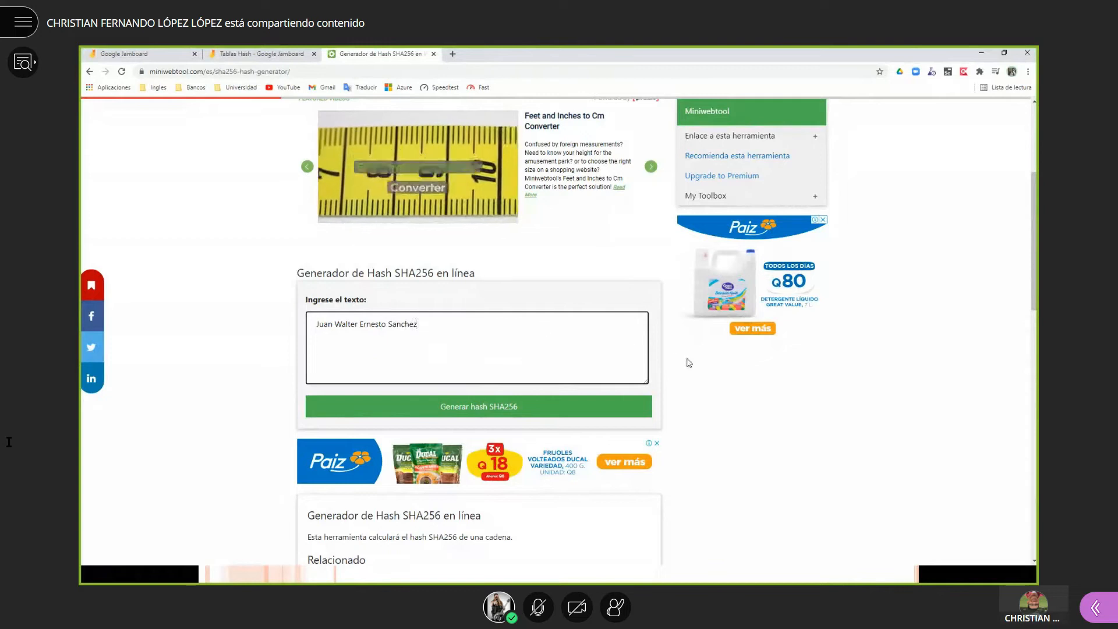
scroll(408, 350, "down", 1)
left_click(485, 357)
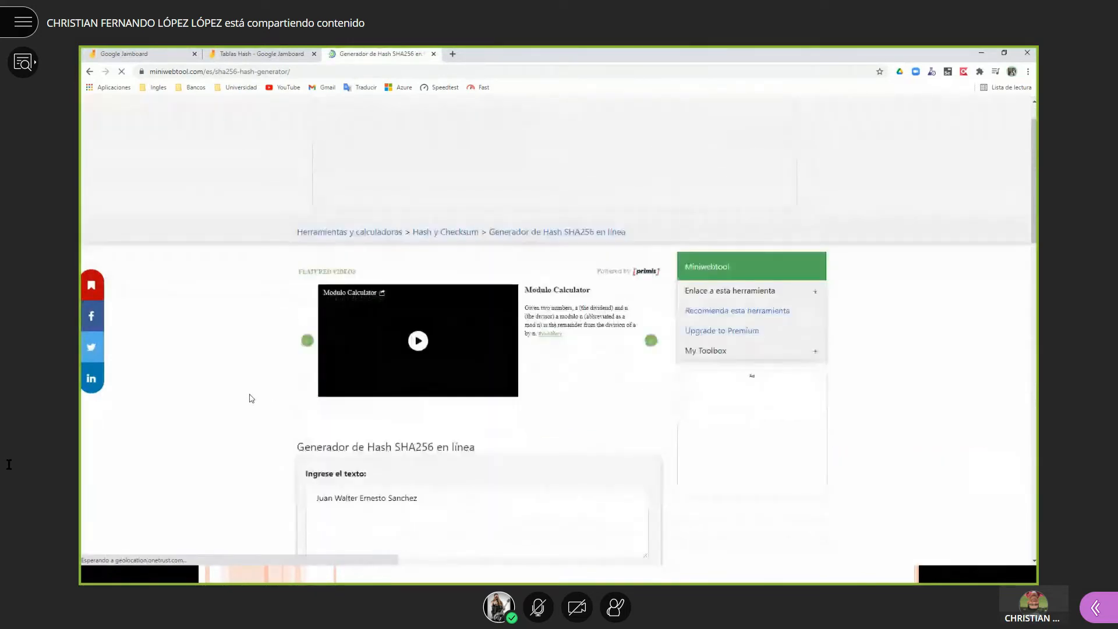
- Highlight the entered name and its generated SHA256 hash to inspect them
triple_click(428, 251)
left_click_drag(541, 472, 229, 469)
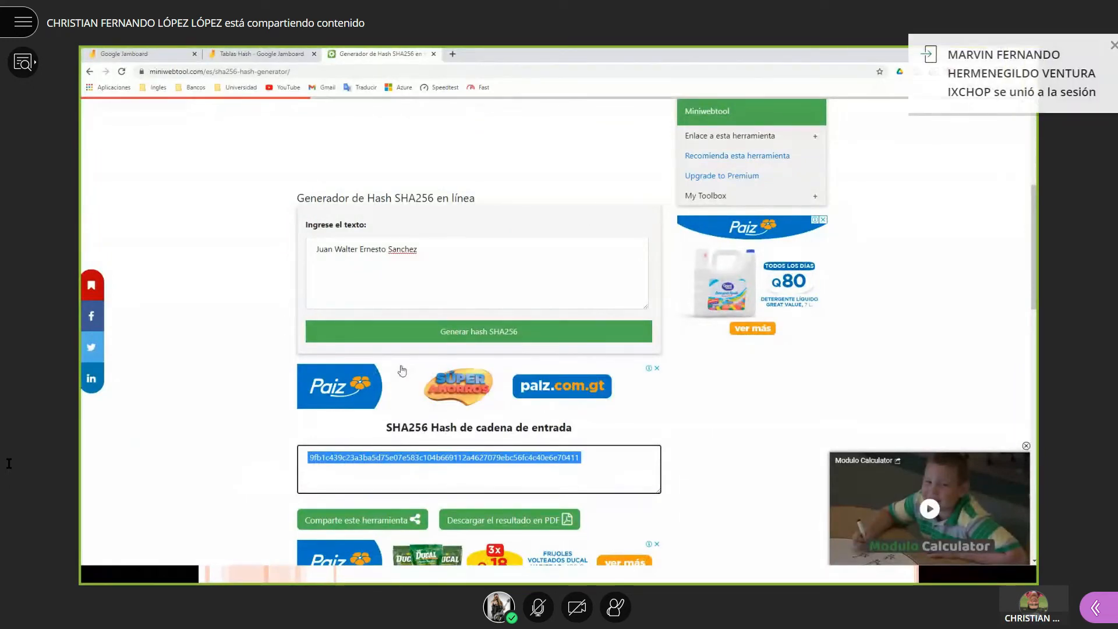
left_click_drag(419, 250, 286, 252)
left_click_drag(583, 458, 239, 418)
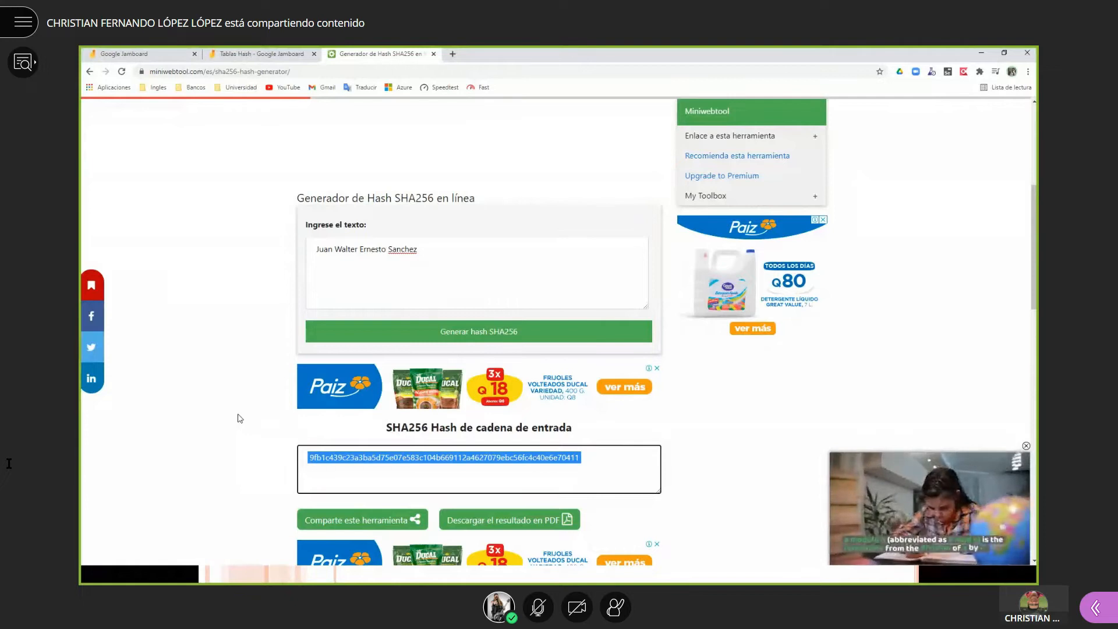
left_click(566, 469)
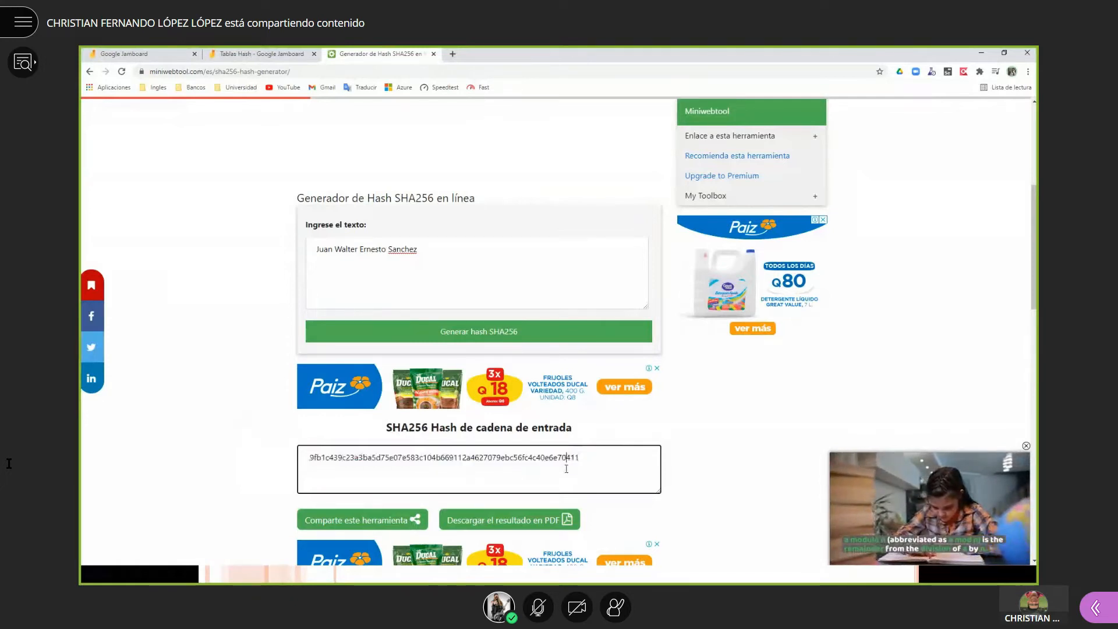
triple_click(444, 258)
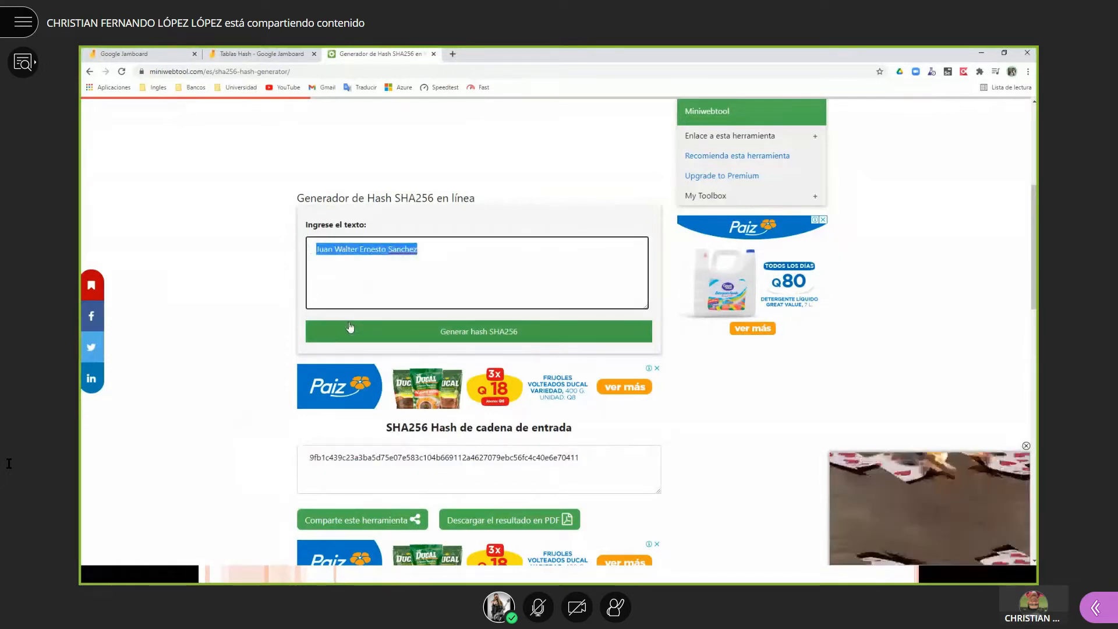
left_click_drag(581, 458, 275, 466)
triple_click(427, 246)
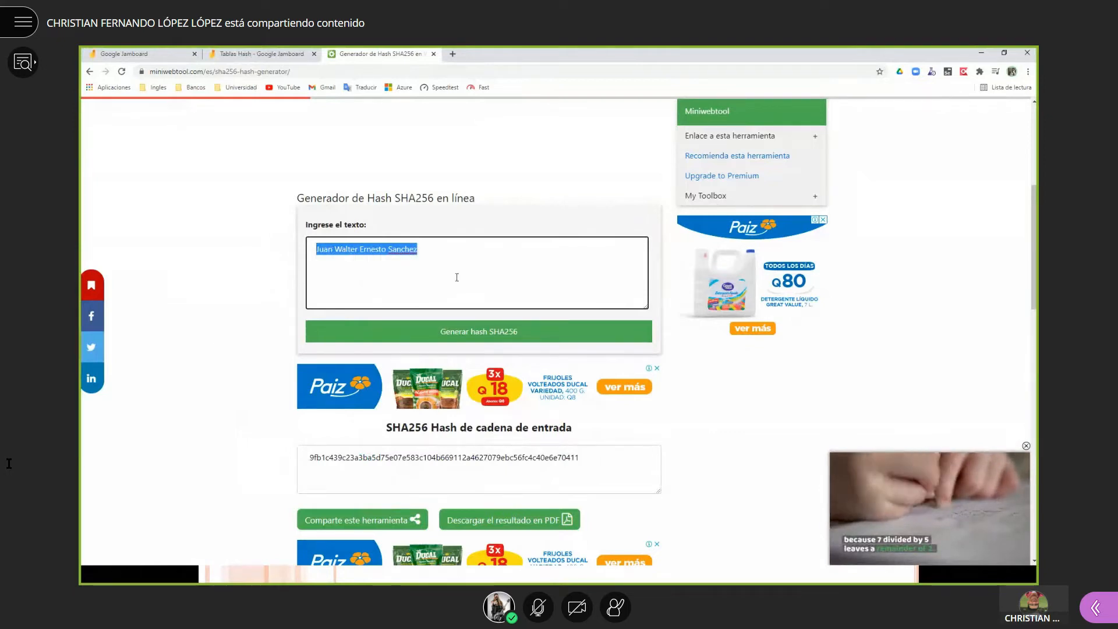
- Replace the entered name in the input box with a second person's name
left_click(396, 281)
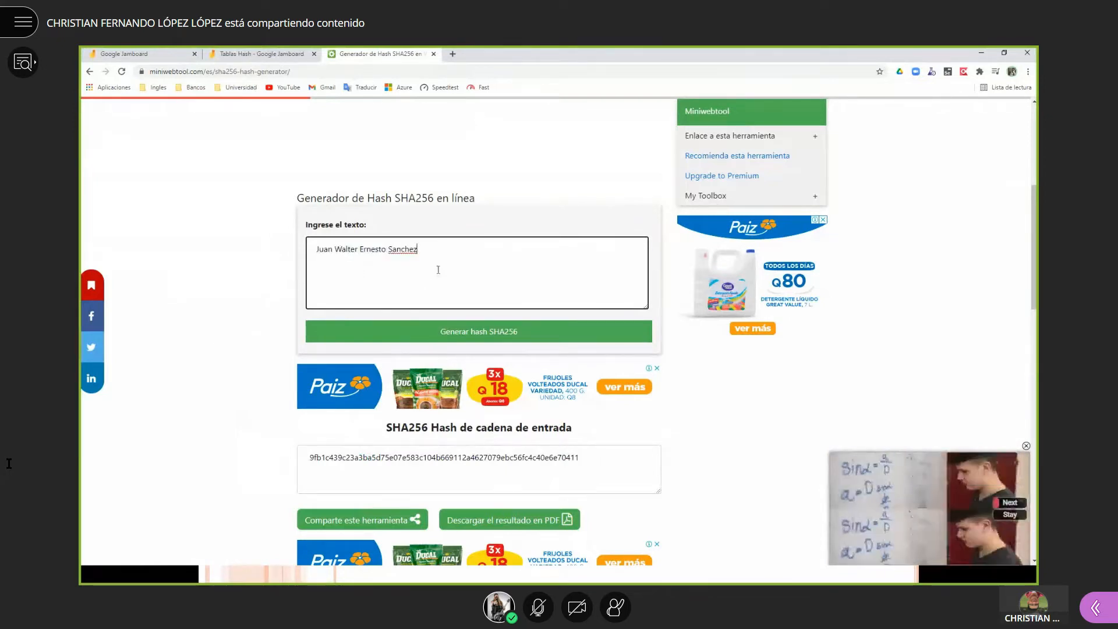
left_click_drag(596, 463, 362, 424)
left_click_drag(424, 255, 285, 244)
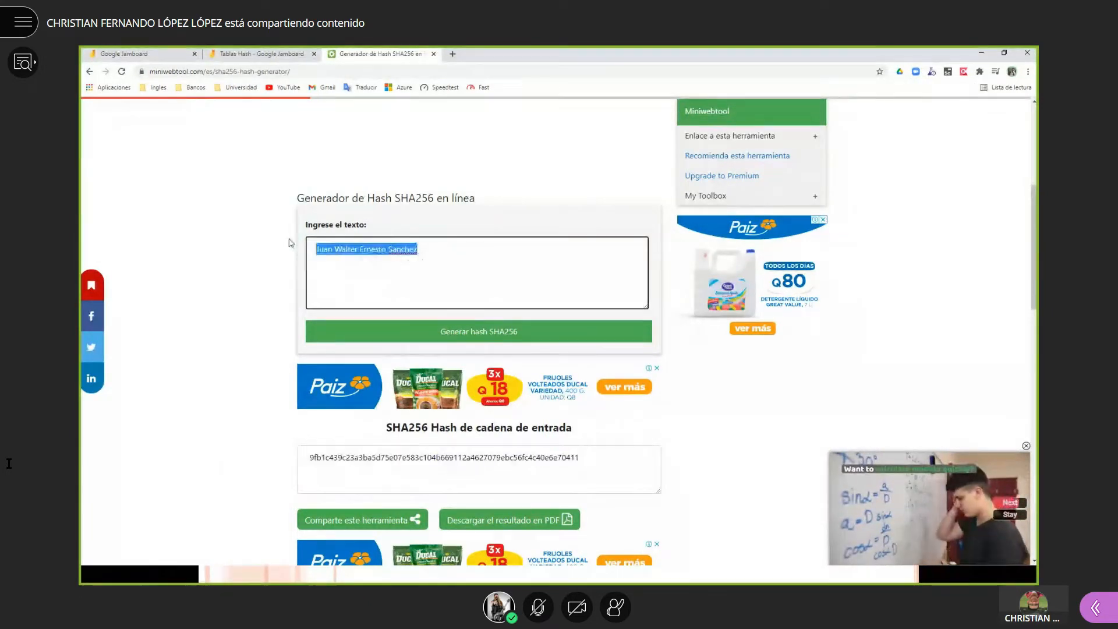
left_click(466, 270)
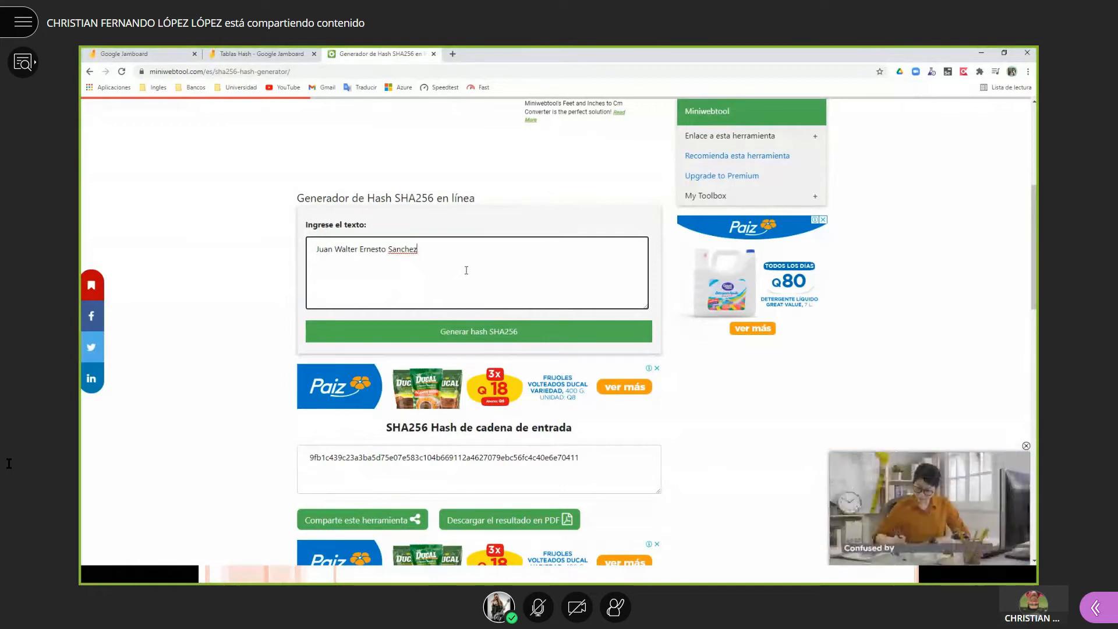
left_click_drag(435, 261, 245, 241)
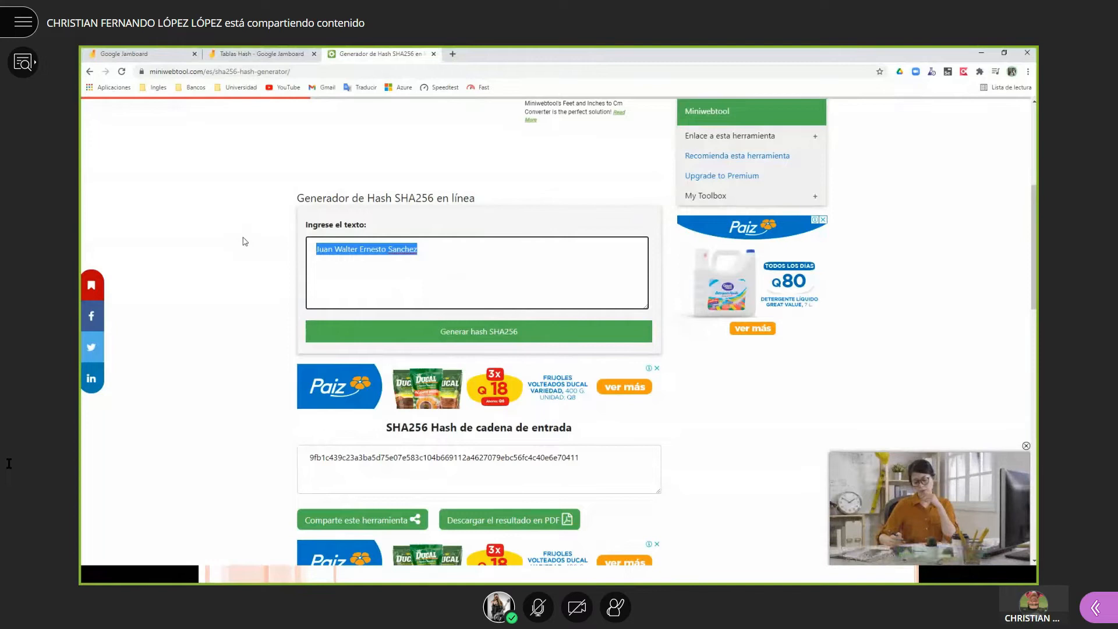
type("Francisc")
- Generate the second name's SHA256 hash, beginning 42854463f7276ab5, and highlight it
left_click(555, 333)
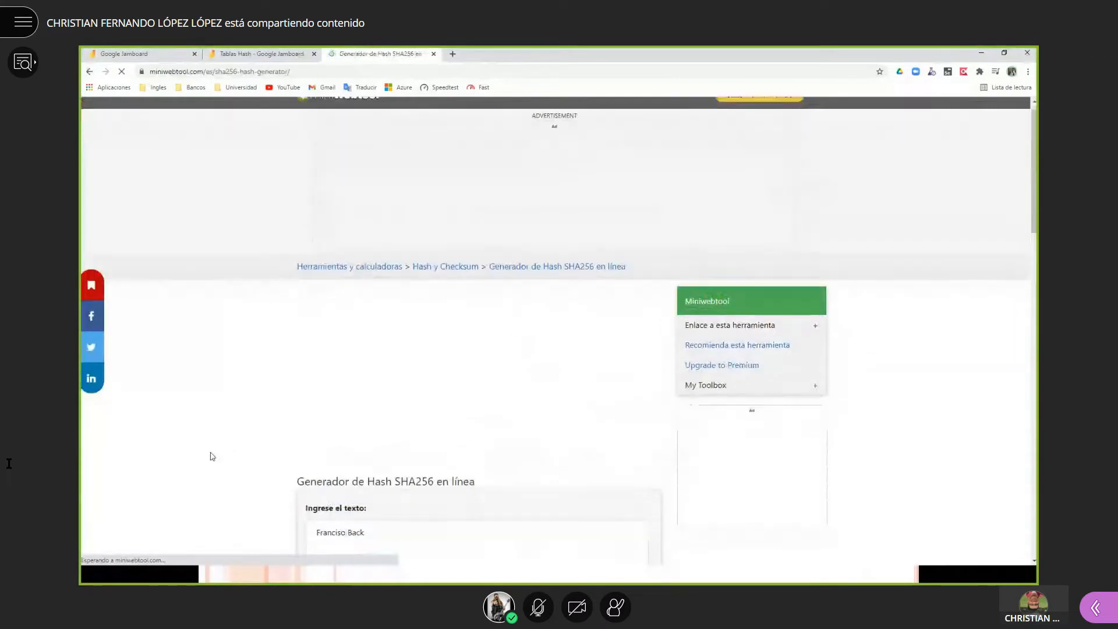
left_click_drag(595, 415, 294, 407)
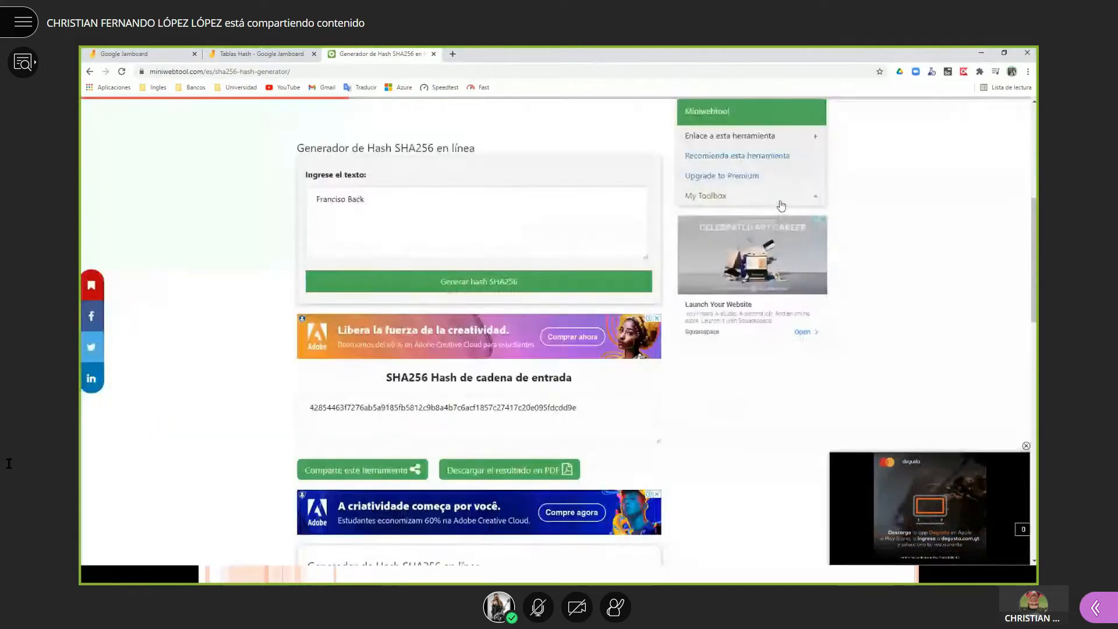
left_click(779, 204)
left_click_drag(372, 198, 300, 194)
left_click(222, 219)
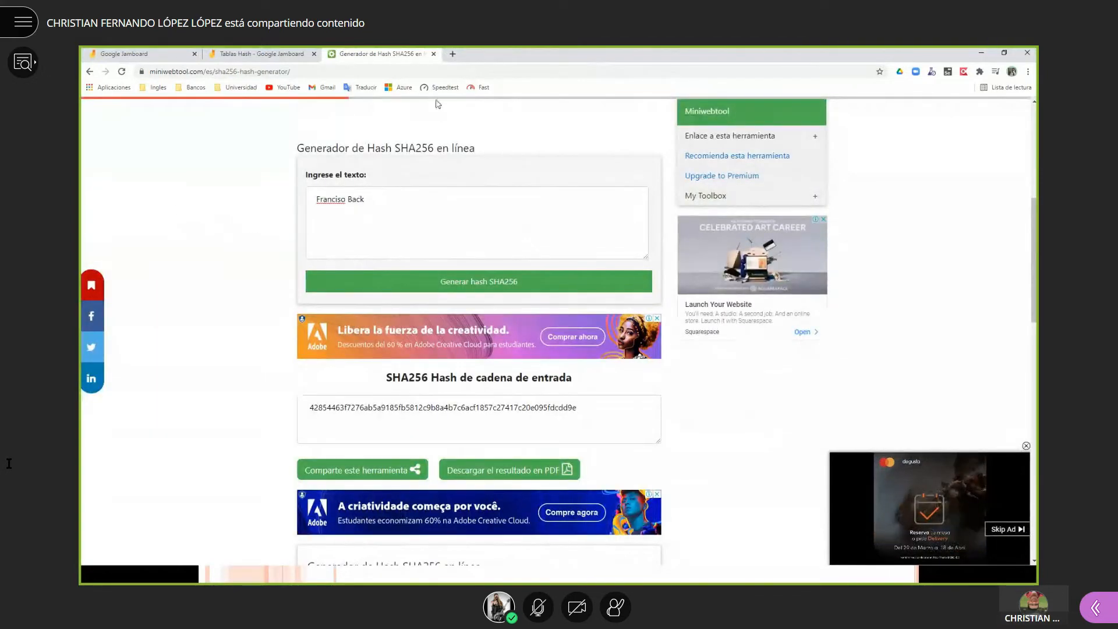
- Search 'lorem ipsum' in a new tab and open the lipsum.com result
left_click(453, 55)
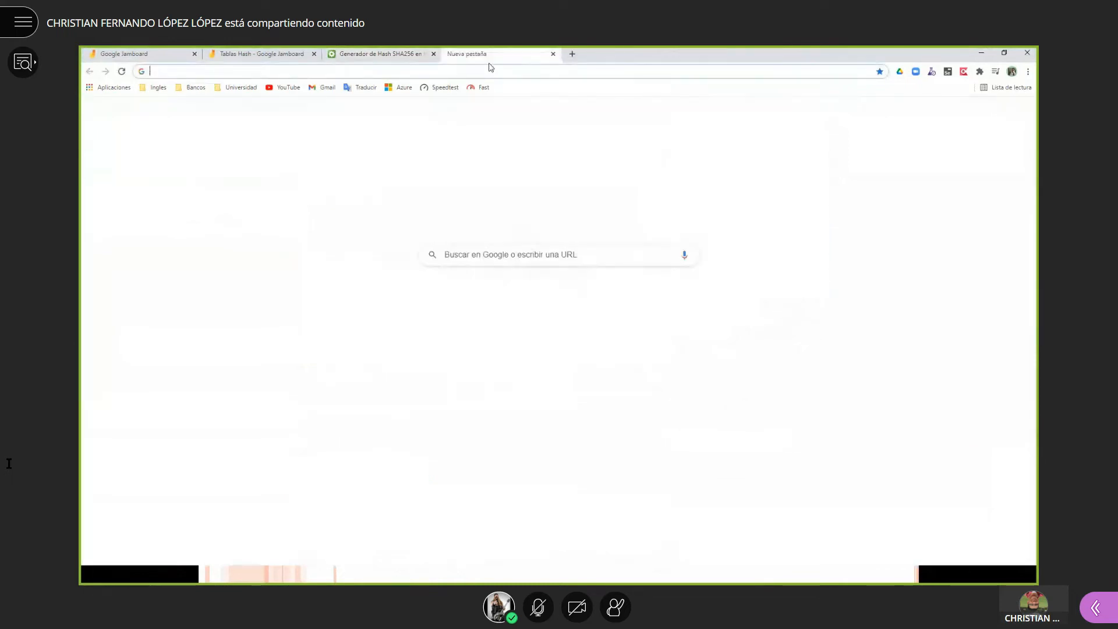
type("lorem imp")
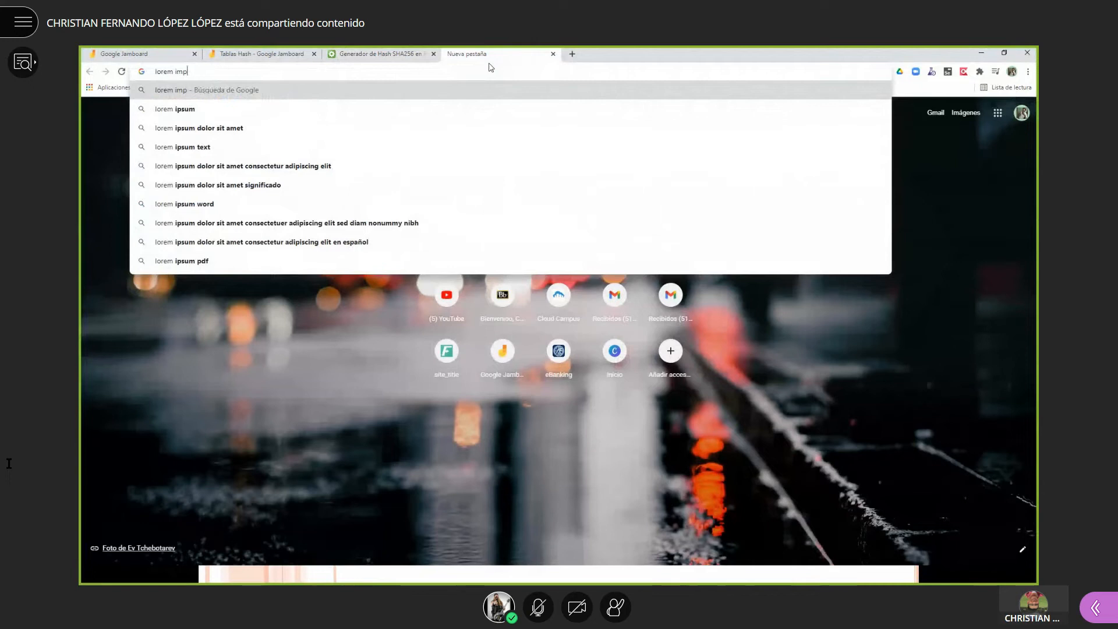
key("BackSpace")
key("BackSpace")
type("psu")
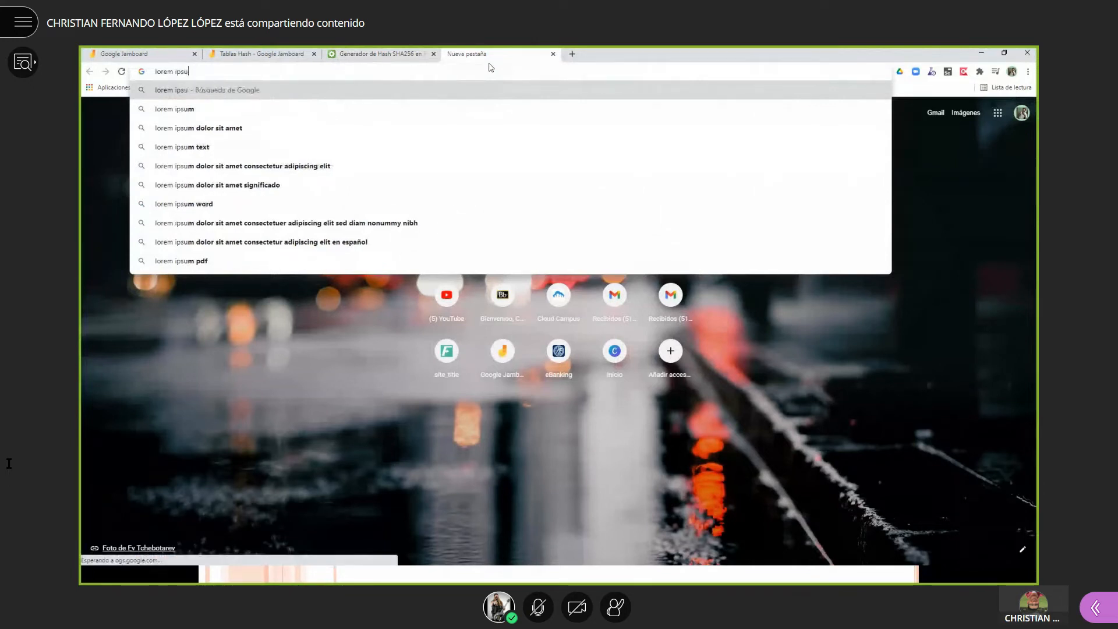
type("m")
key("Return")
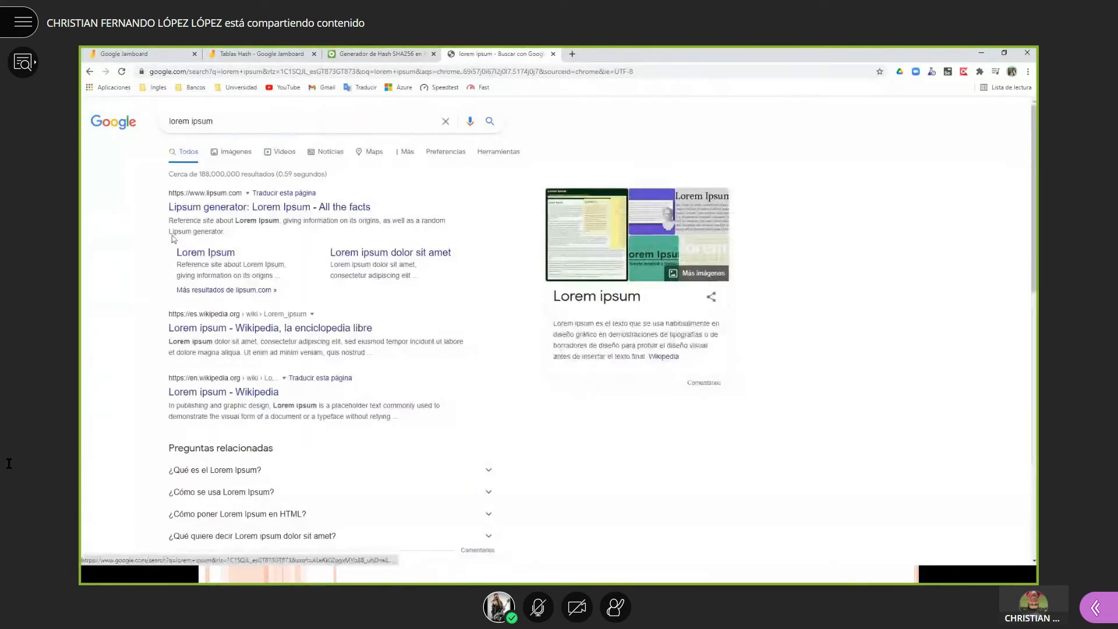
left_click(210, 207)
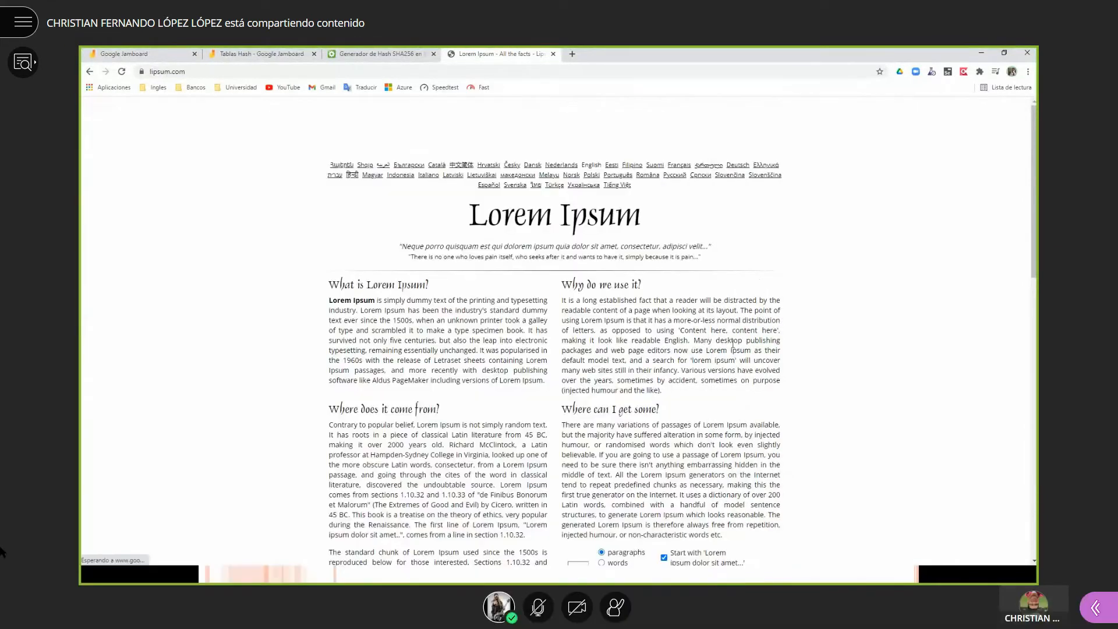
- Start the screen recorder from the Windows system tray
key("super")
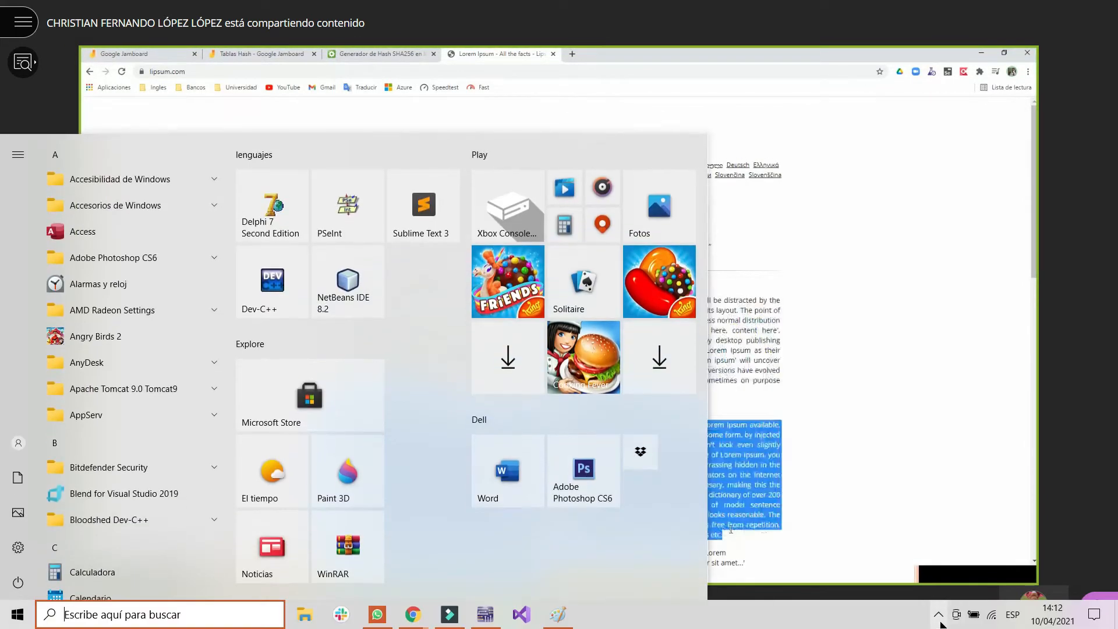
left_click(939, 615)
right_click(897, 586)
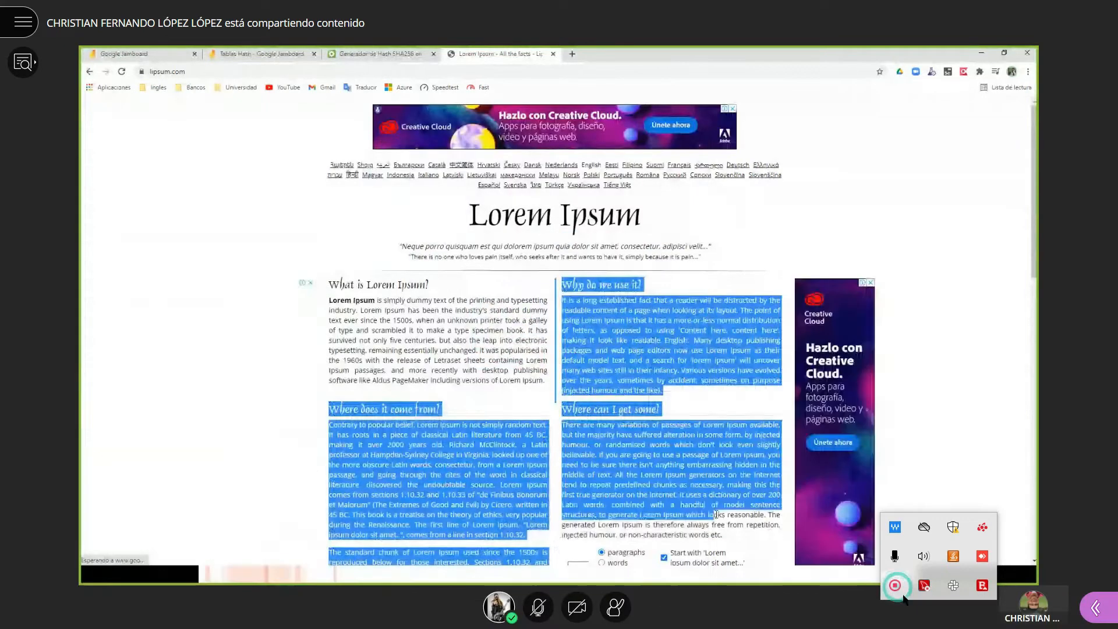
left_click(926, 594)
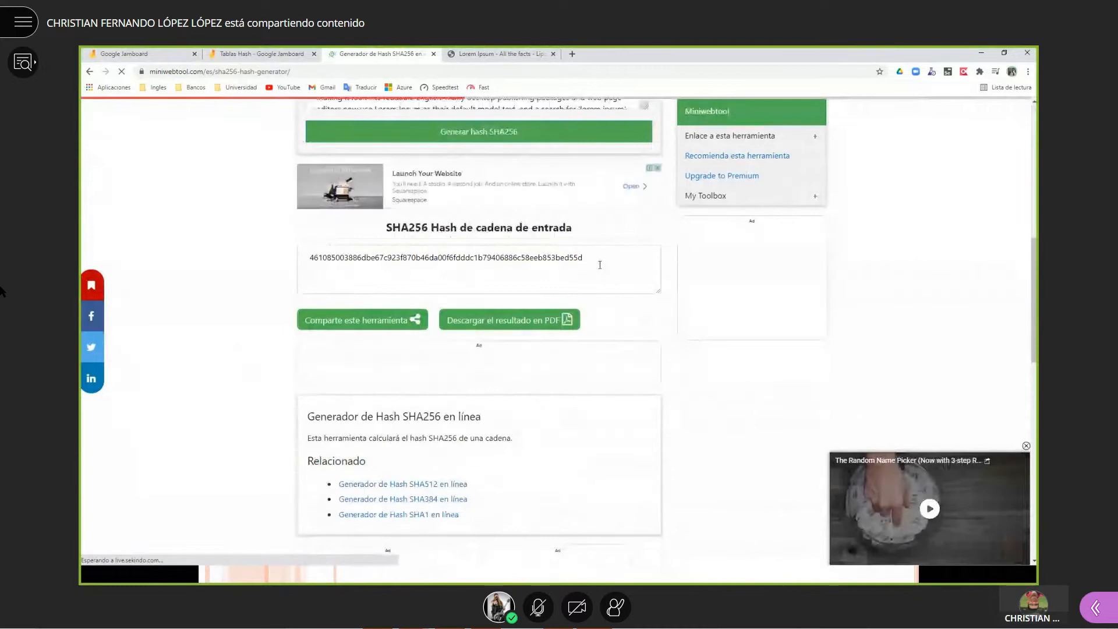
left_click_drag(600, 265, 309, 253)
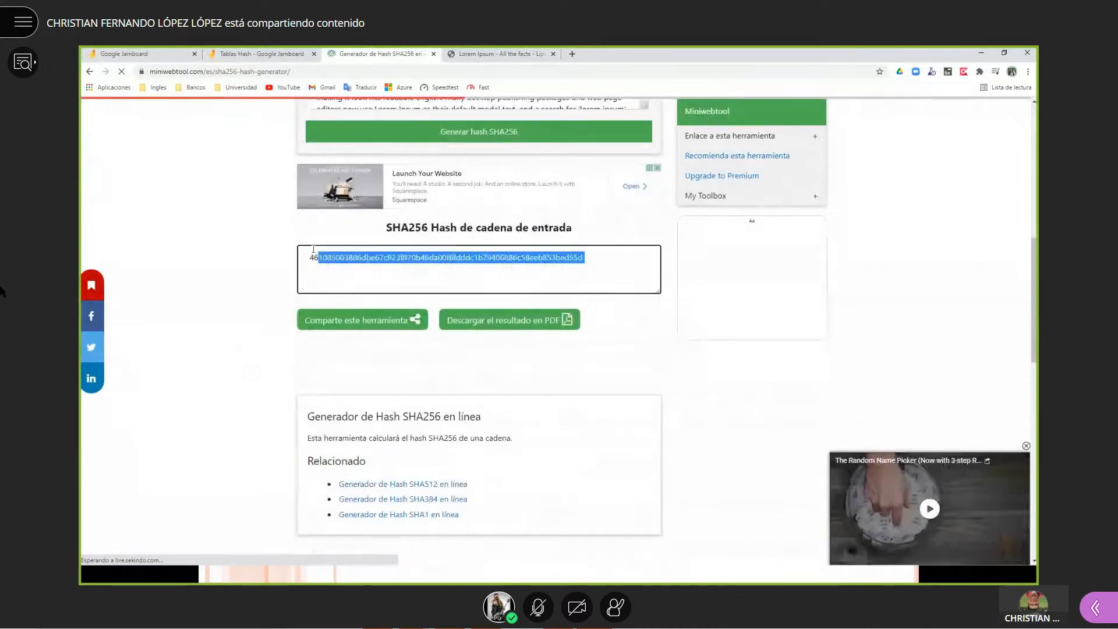
scroll(265, 300, "up", 3)
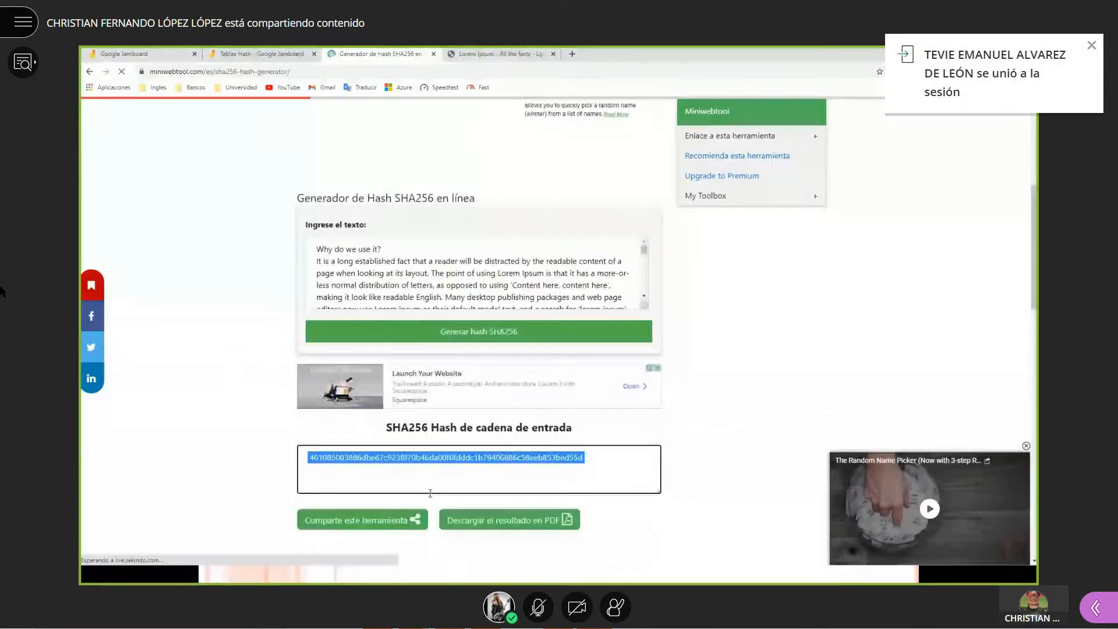
left_click(366, 269)
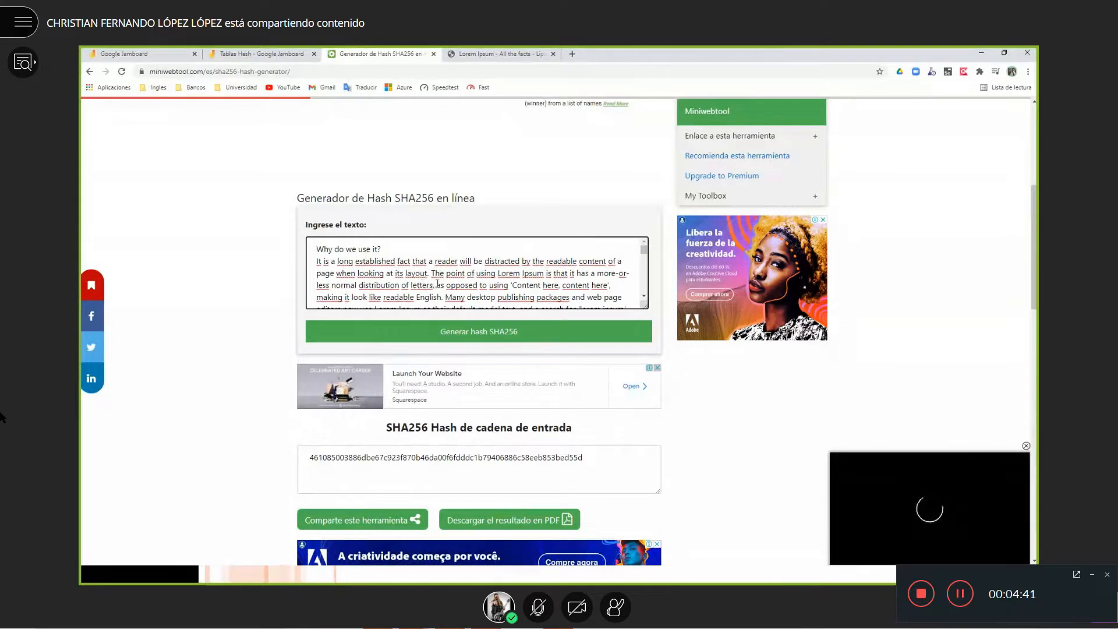
- Delete the word 'a' from 'that a reader' in the Lorem Ipsum input text
double_click(432, 261)
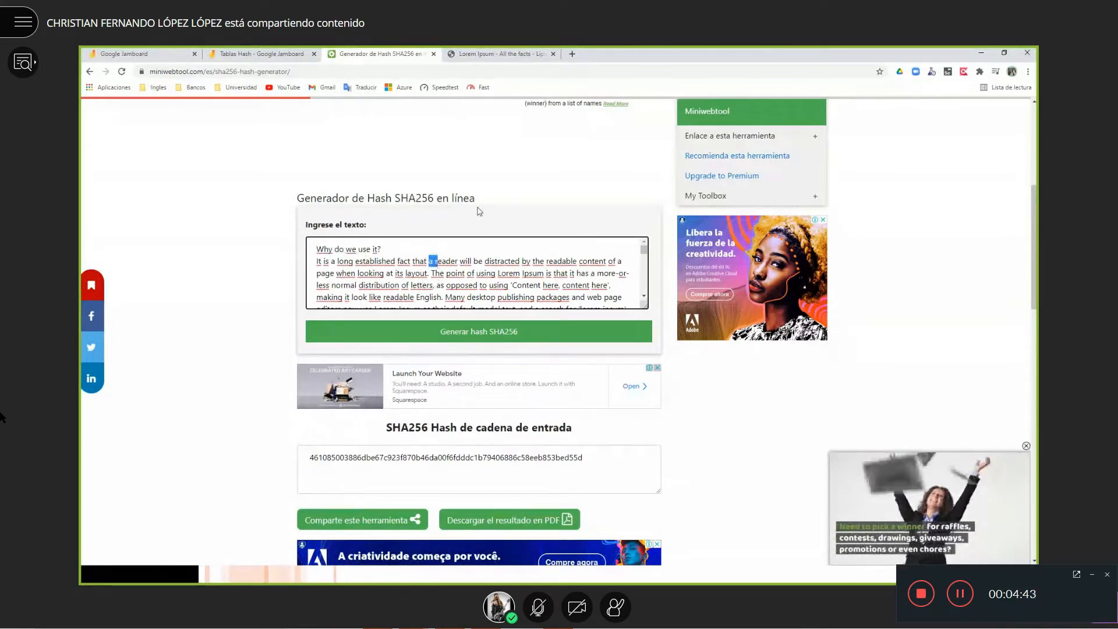
key("Delete")
key("Delete")
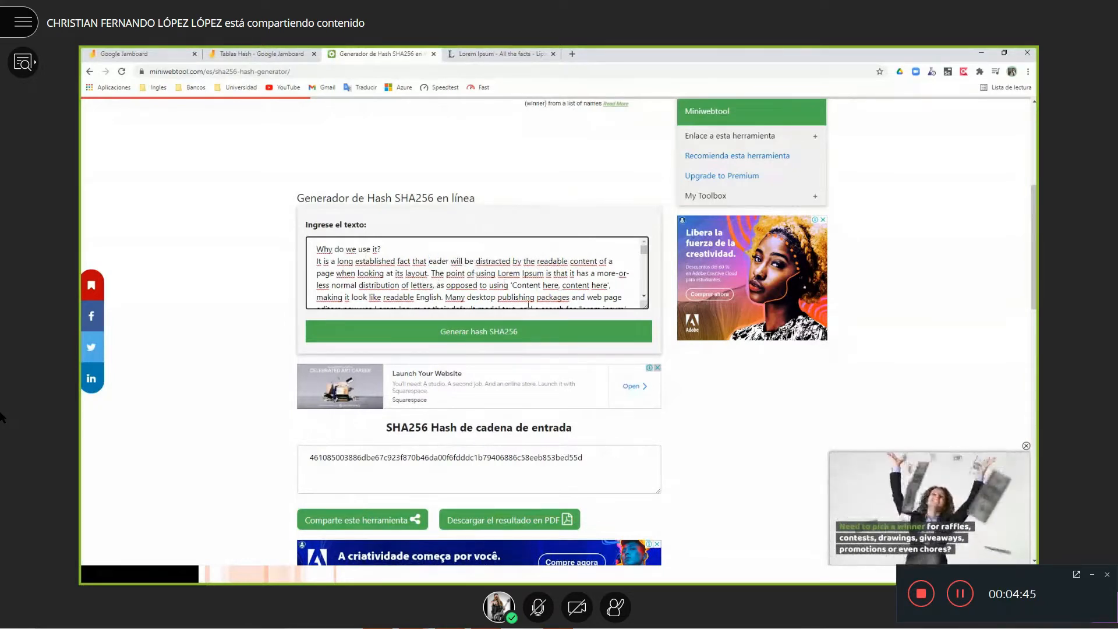
left_click_drag(584, 457, 277, 457)
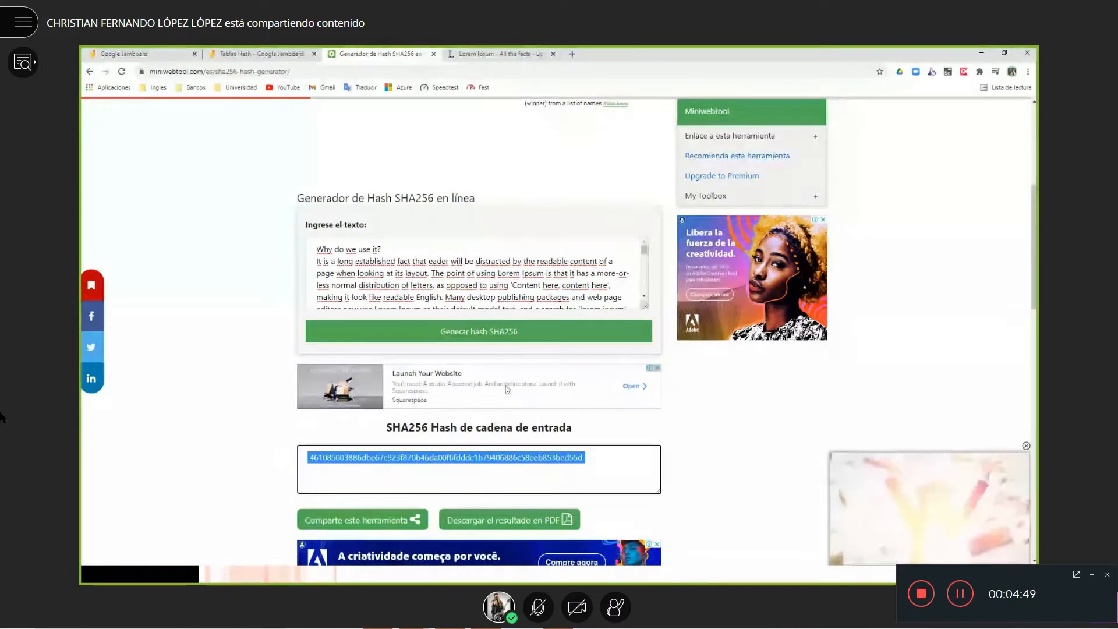
left_click(510, 271)
key("ctrl+z")
left_click(430, 261)
key("Delete")
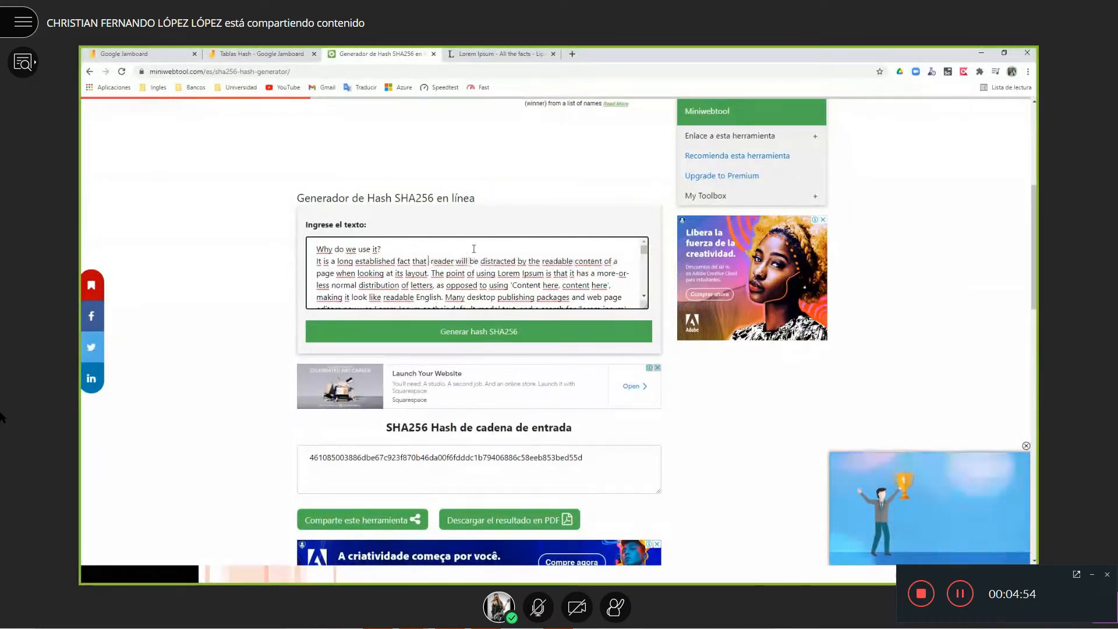
- Regenerate the hash, now beginning 067b174005394a11, and close both tabs to reach the Tablas Hash Jamboard
left_click(462, 336)
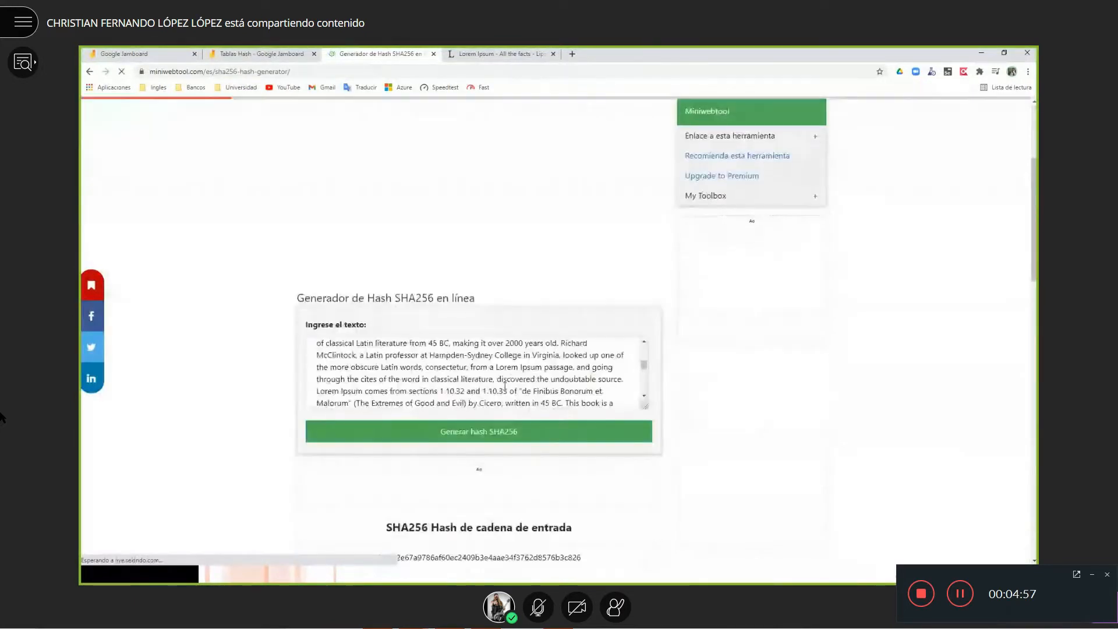
scroll(504, 379, "down", 3)
left_click_drag(582, 358, 307, 357)
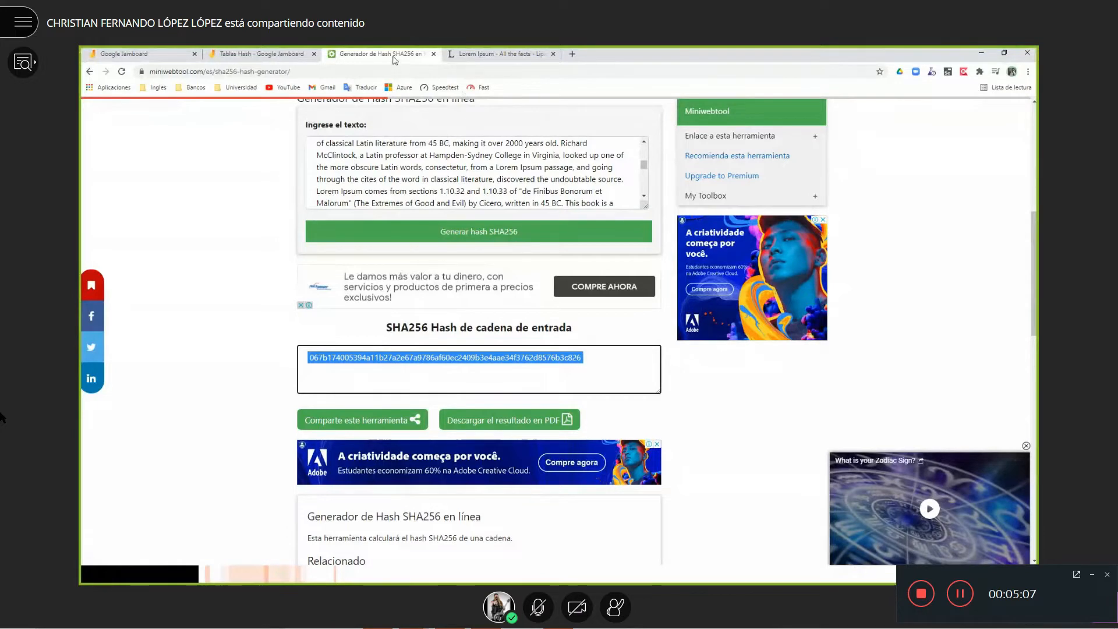
left_click(434, 54)
left_click(433, 54)
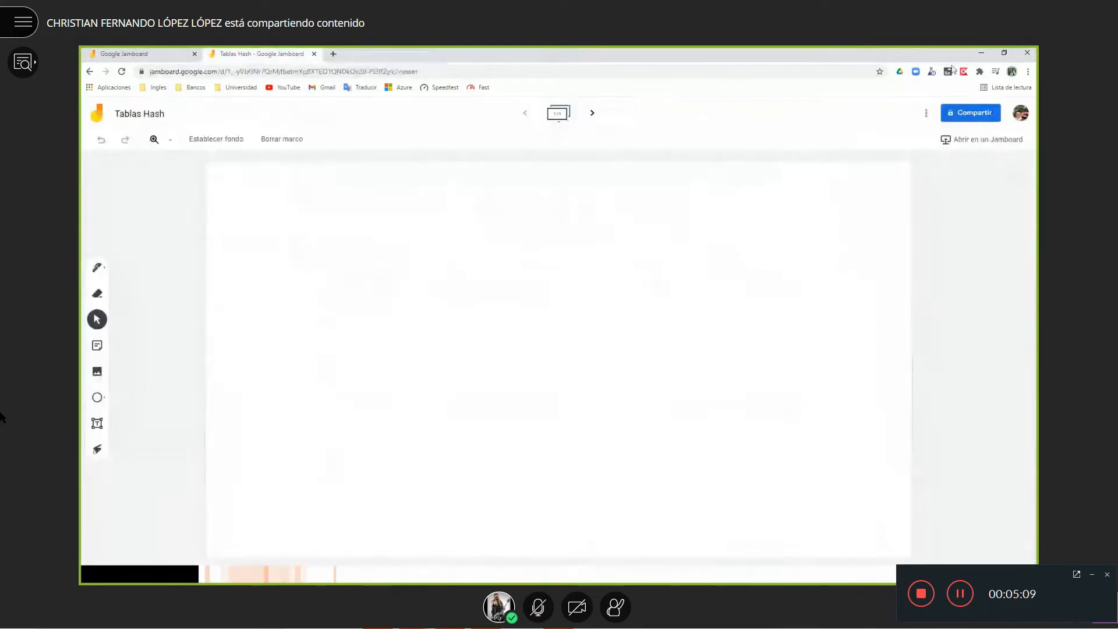
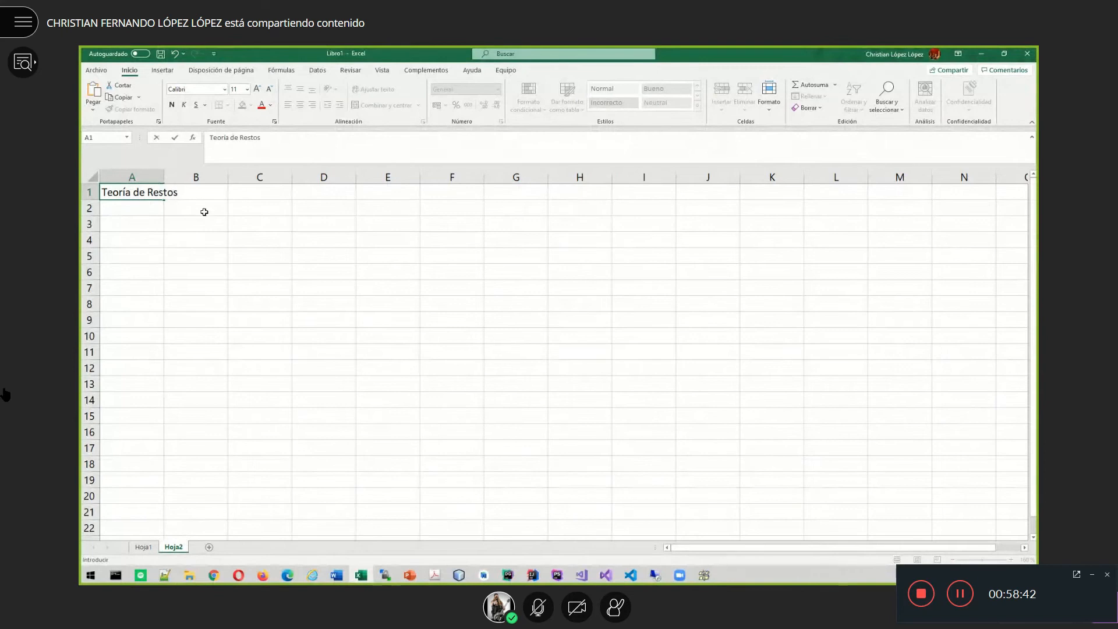
- Enter the label Z(x) in cell A2
type(">")
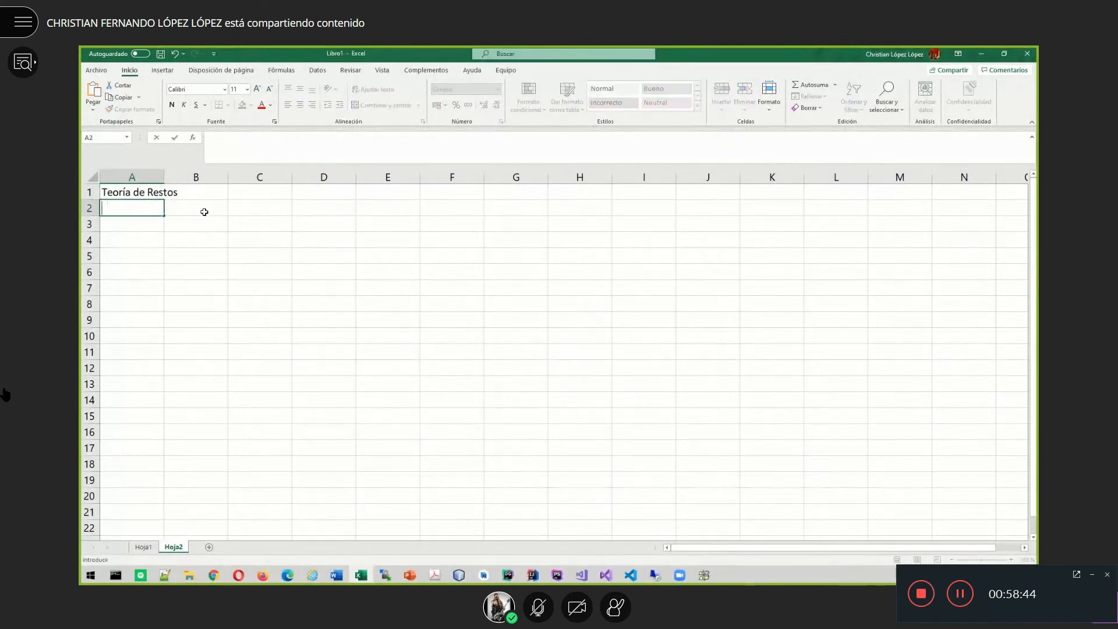
key("BackSpace")
type("a")
key("BackSpace")
type("zZ(x)")
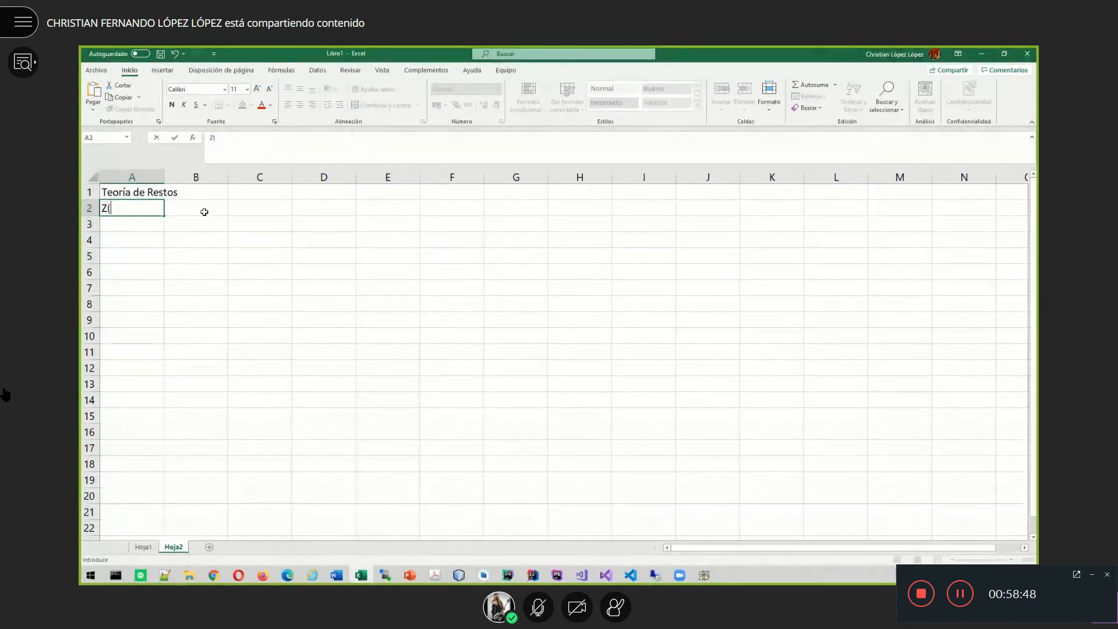
key("Return")
key("Return")
key("Return")
- Enter the values 3, 0, 1 and 2 in cells A4 to A7
key("Up")
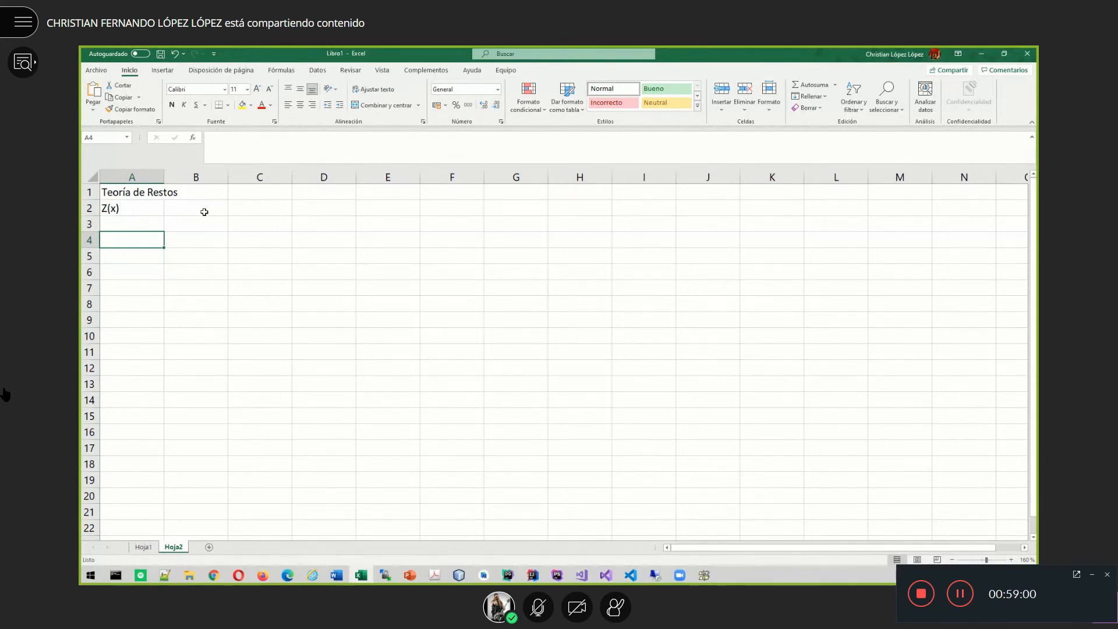
type("3")
key("Return")
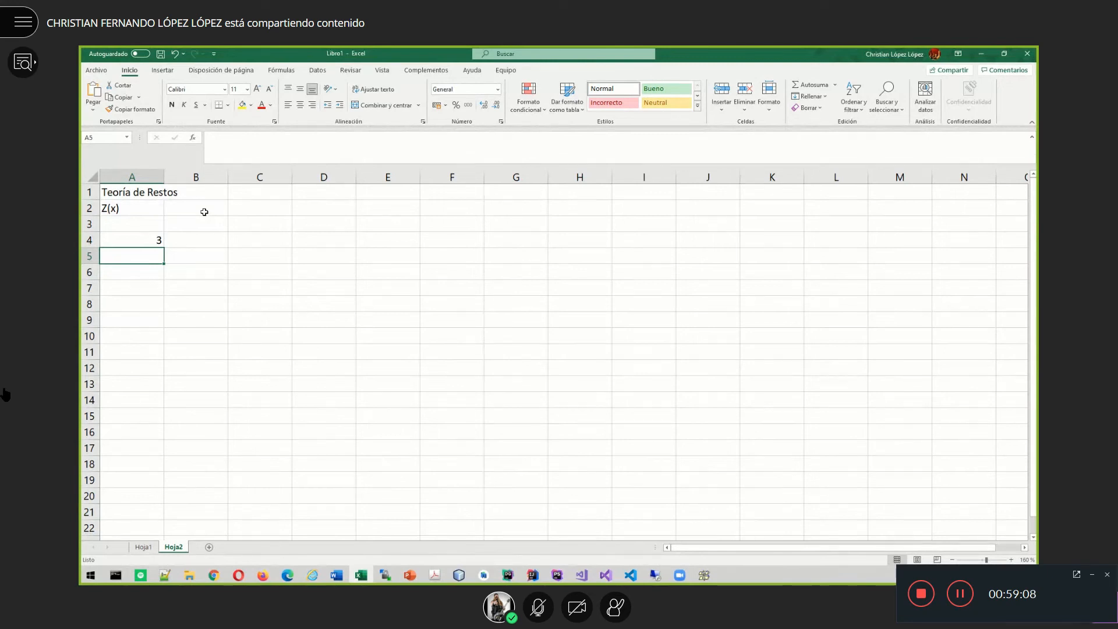
type("0")
key("Return")
type("1")
key("Return")
type("2")
key("Return")
- Give the 3 header in A4 the grey check-cell style
left_click(140, 239)
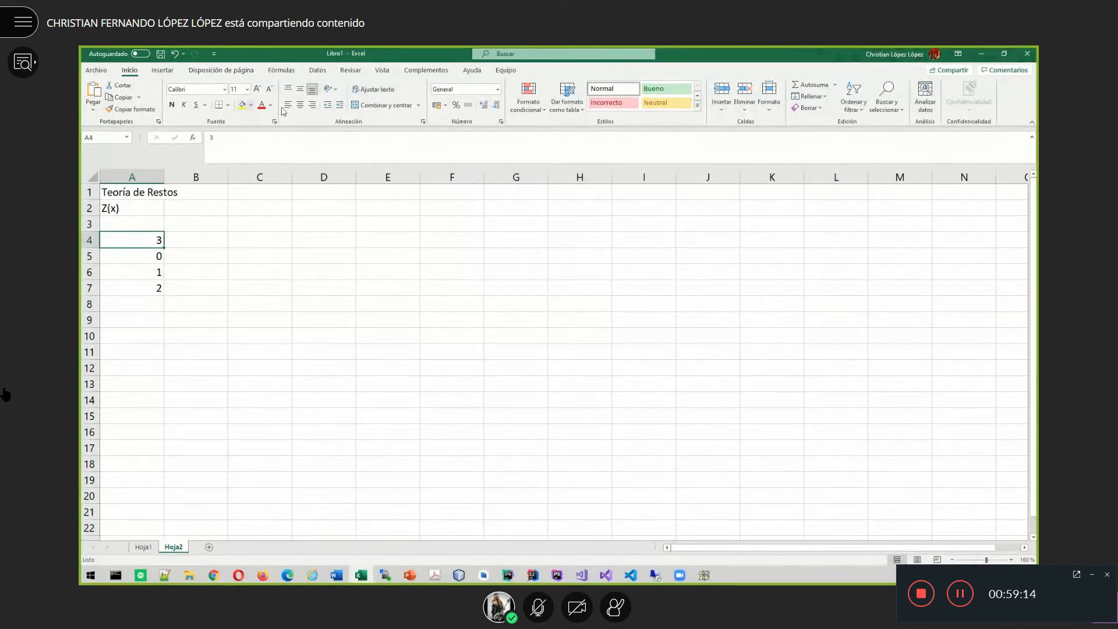
left_click(666, 88)
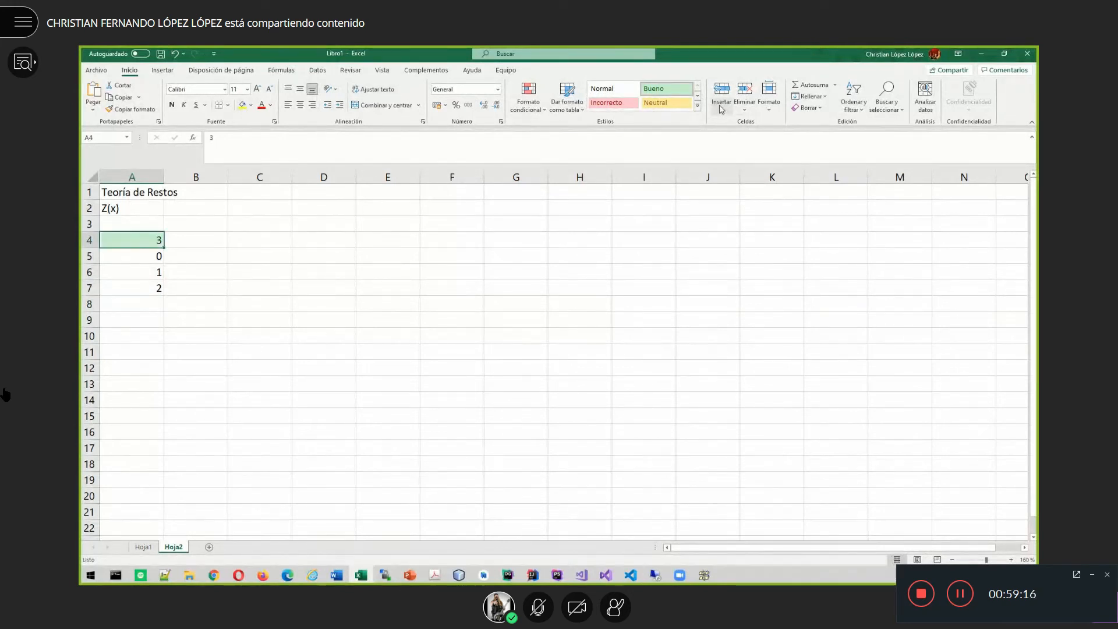
left_click(697, 95)
left_click(667, 102)
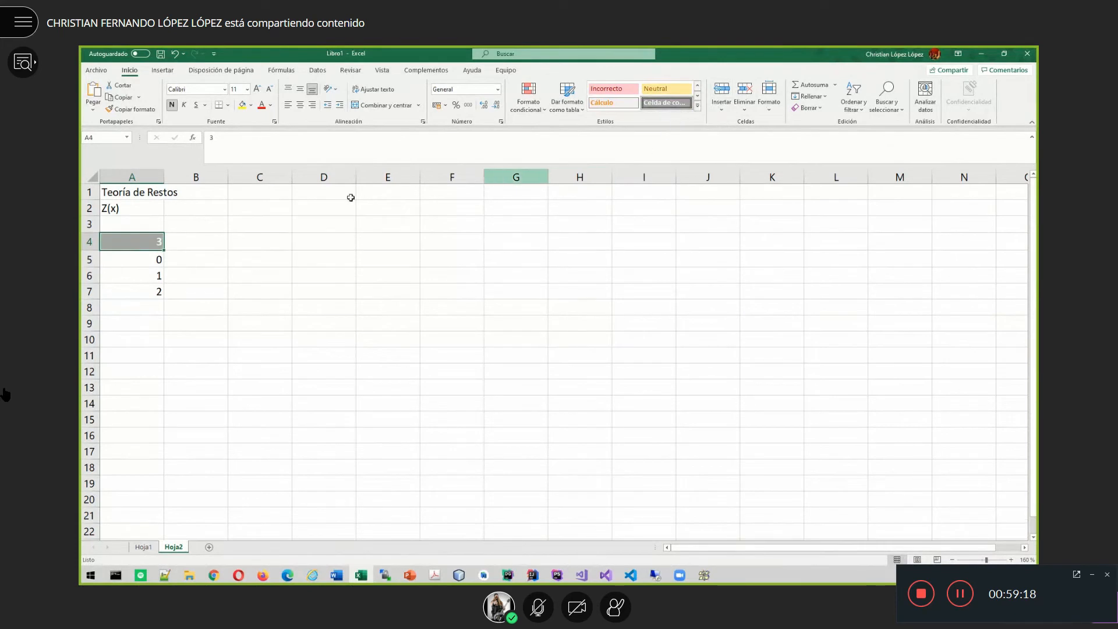
- Enter 5 in B4 and give it the same grey check-cell style
left_click(194, 239)
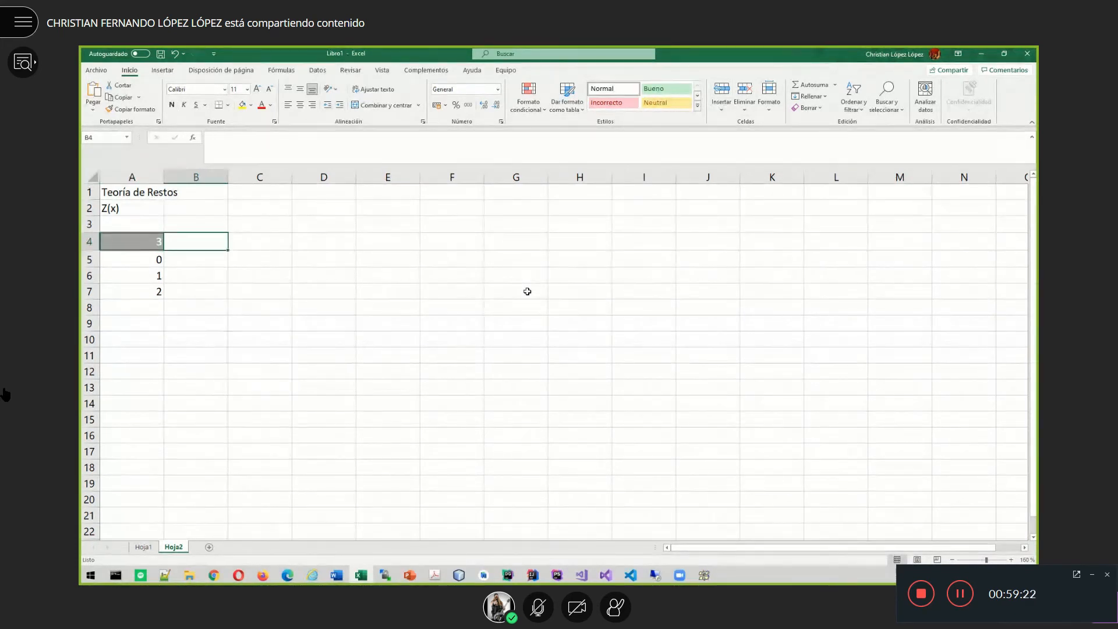
type("5")
key("Return")
key("Up")
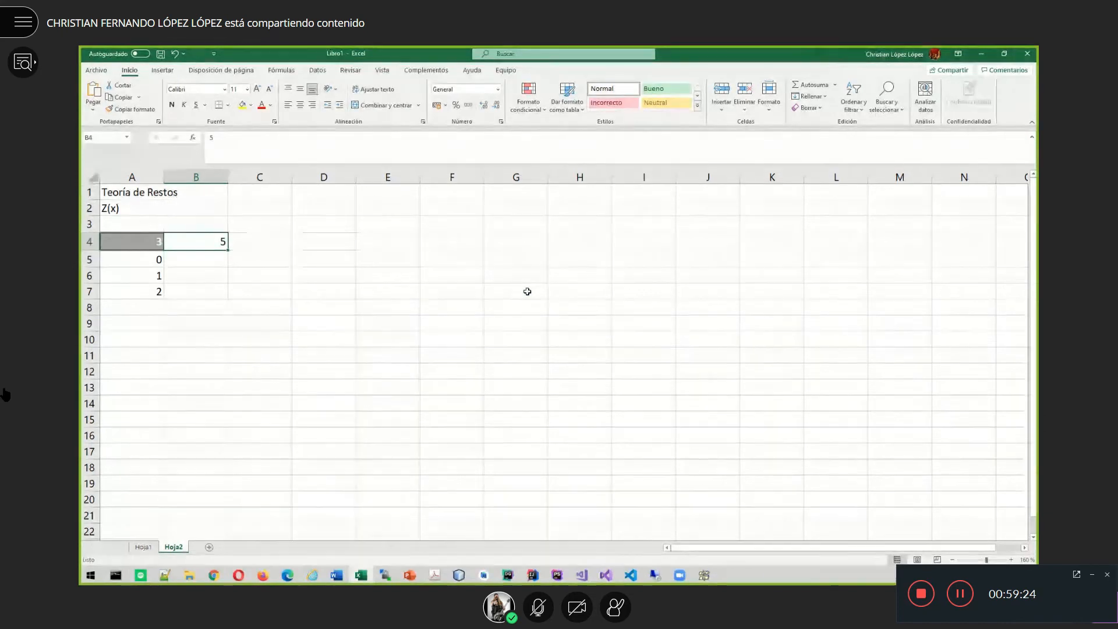
left_click(698, 95)
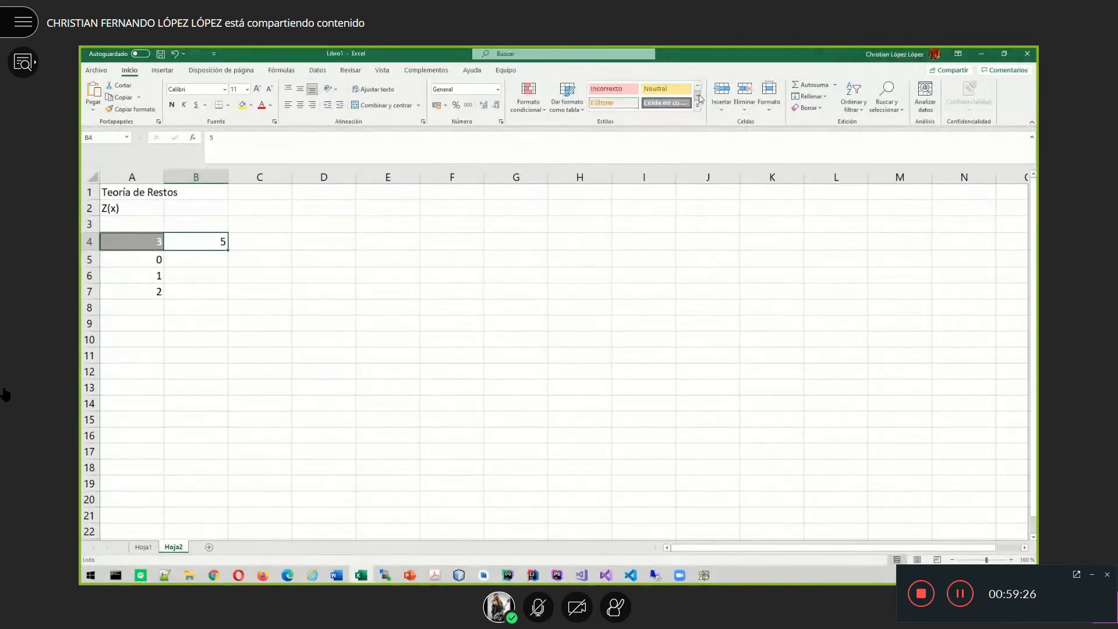
left_click(674, 109)
- List the values 0, 1, 2, 3 and 4 in cells B5 to B9
left_click(218, 262)
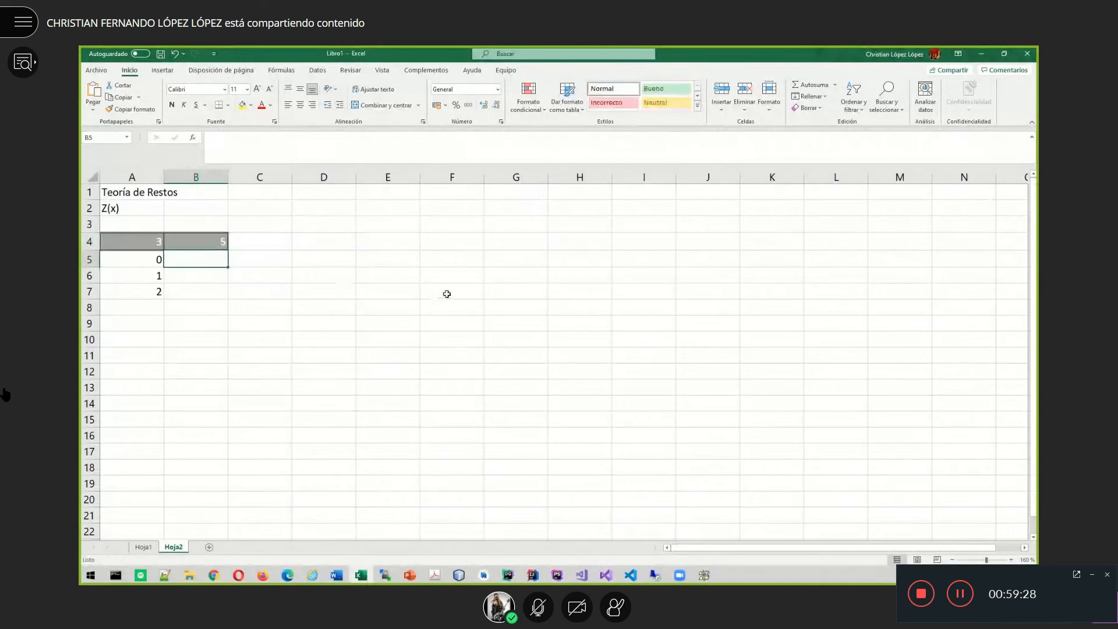
type("0")
key("Return")
type("1")
key("Return")
type("2")
key("Return")
type("3")
key("Return")
type("4")
key("Return")
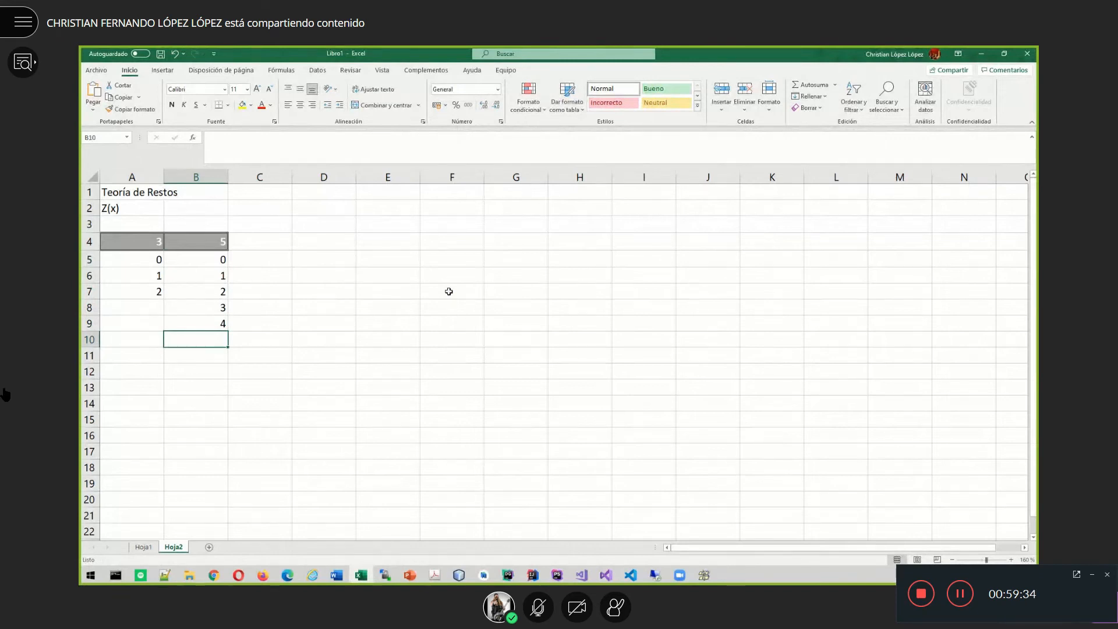
key("Right")
key("Right")
key("Right")
key("Up")
key("Up")
key("Up")
key("Up")
key("Up")
key("Up")
key("Up")
key("Up")
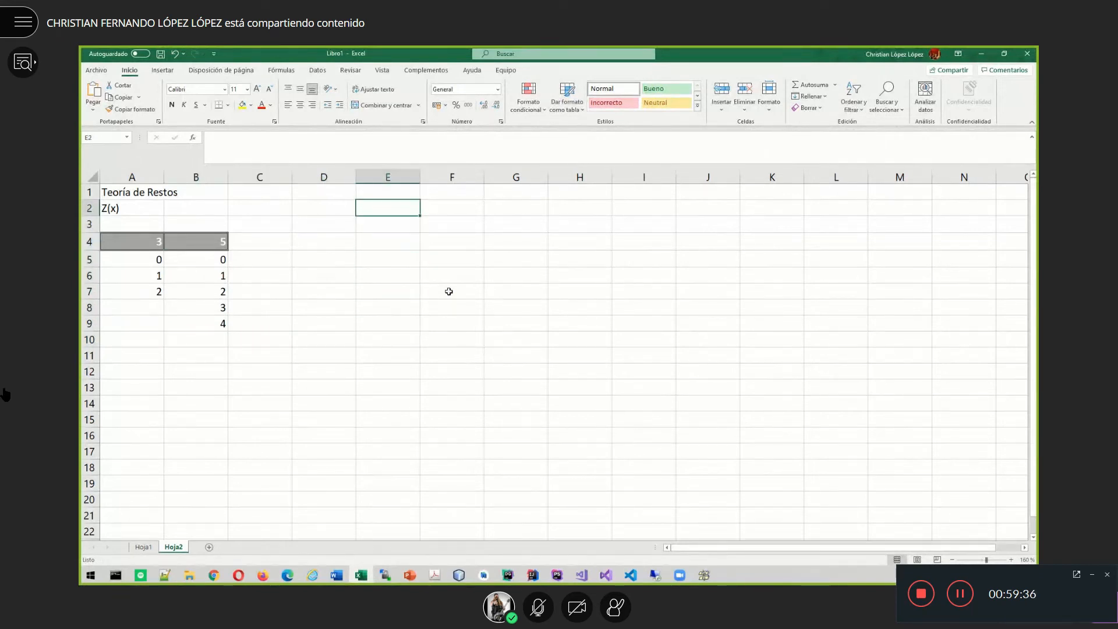
key("Left")
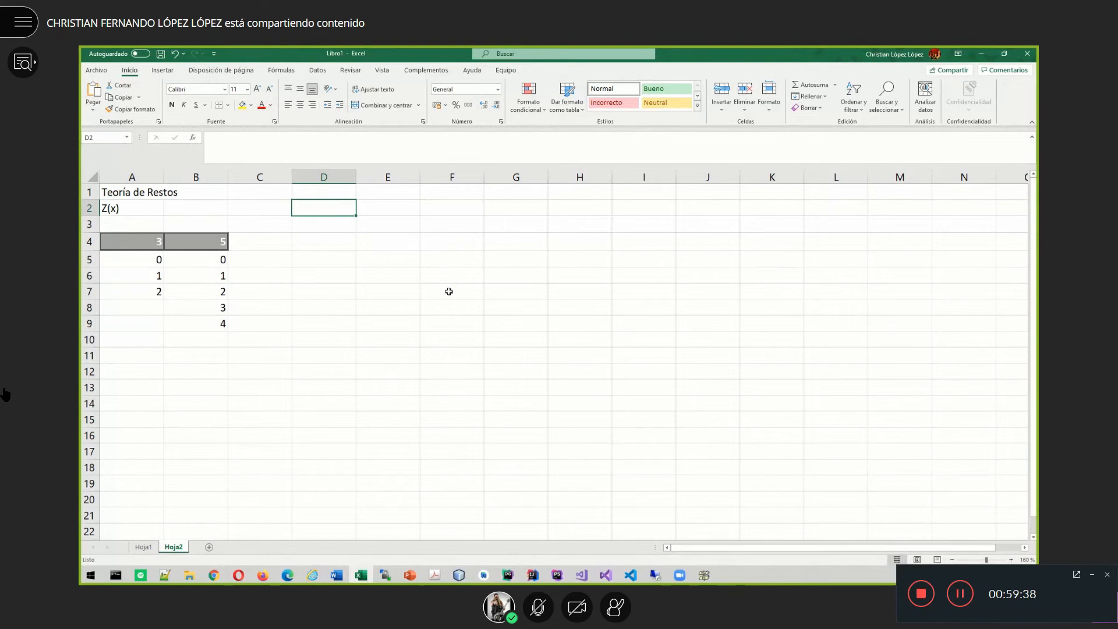
key("Right")
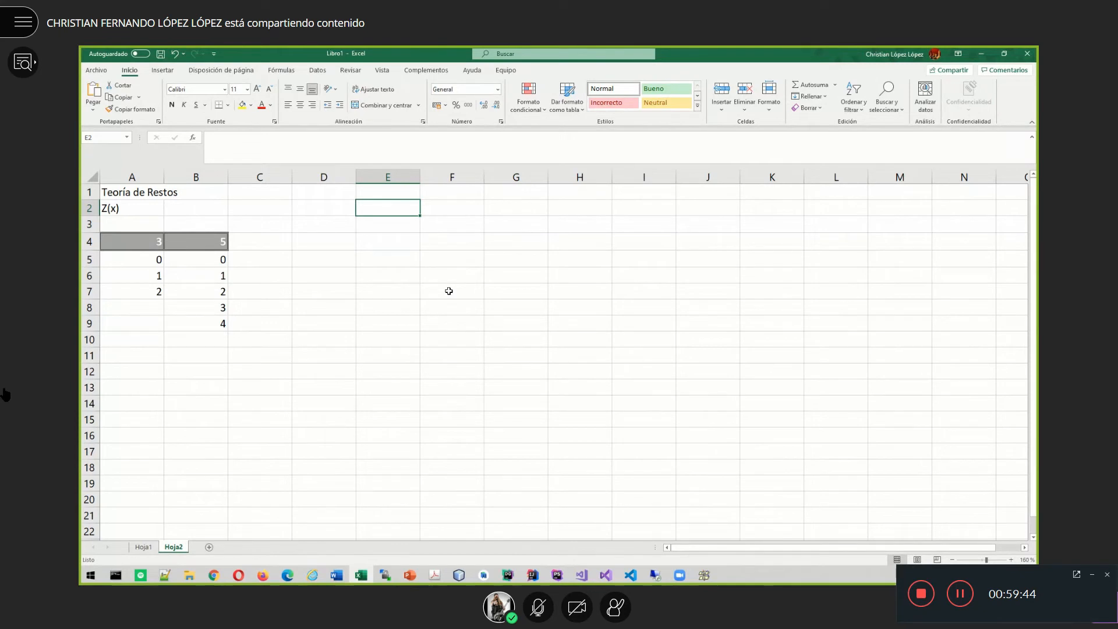
- Enter the dividend 12 in E2 and the divisor 5 in D2
type("12")
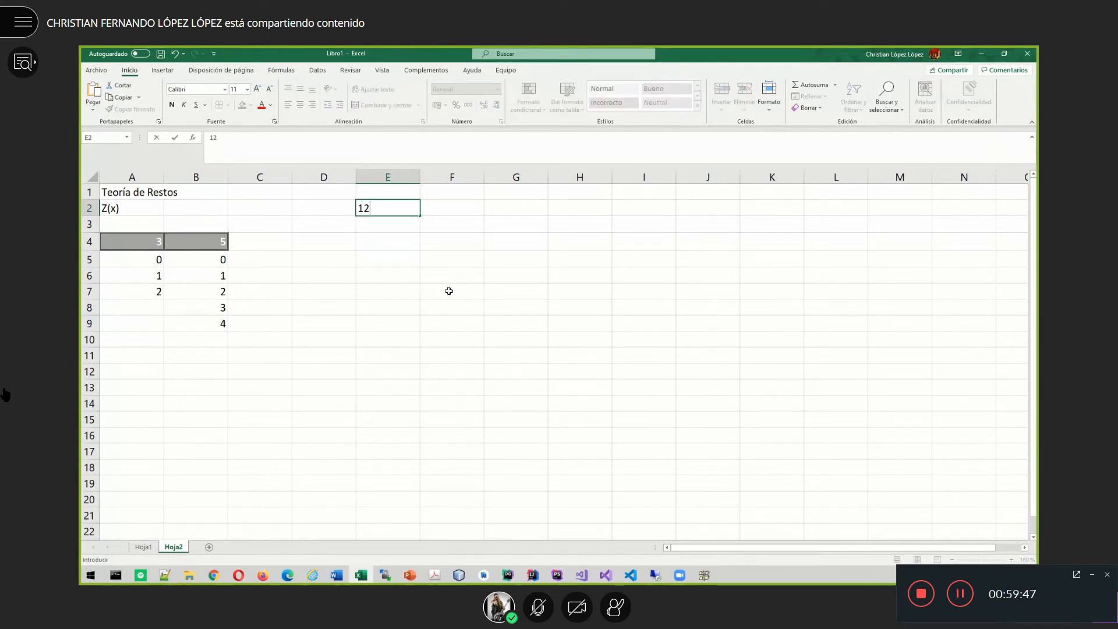
key("Left")
type("5")
key("Return")
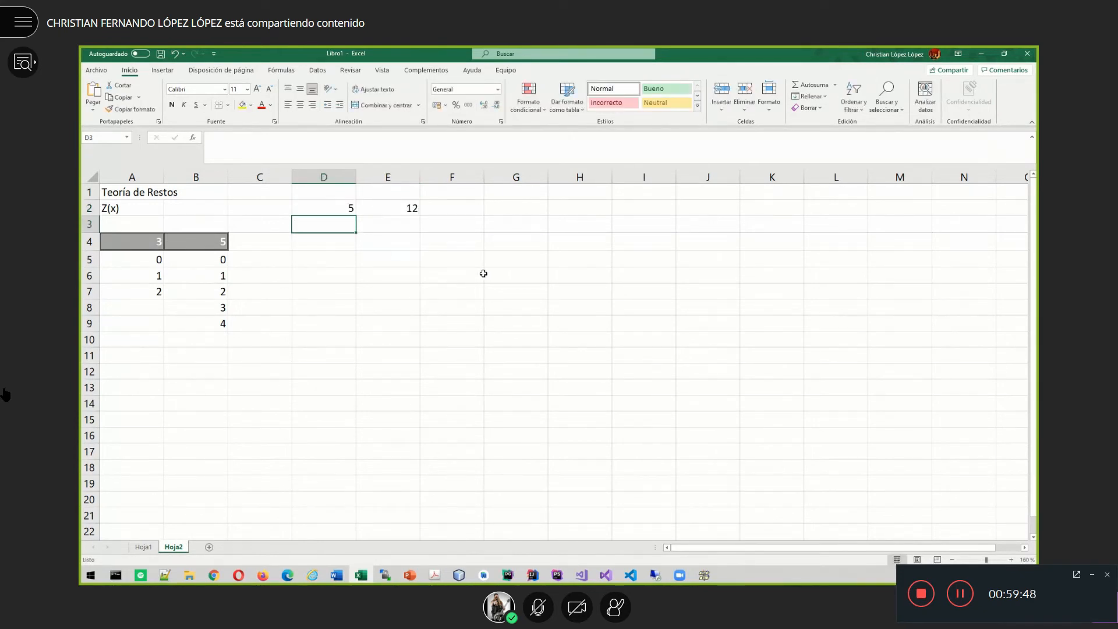
left_click(223, 244)
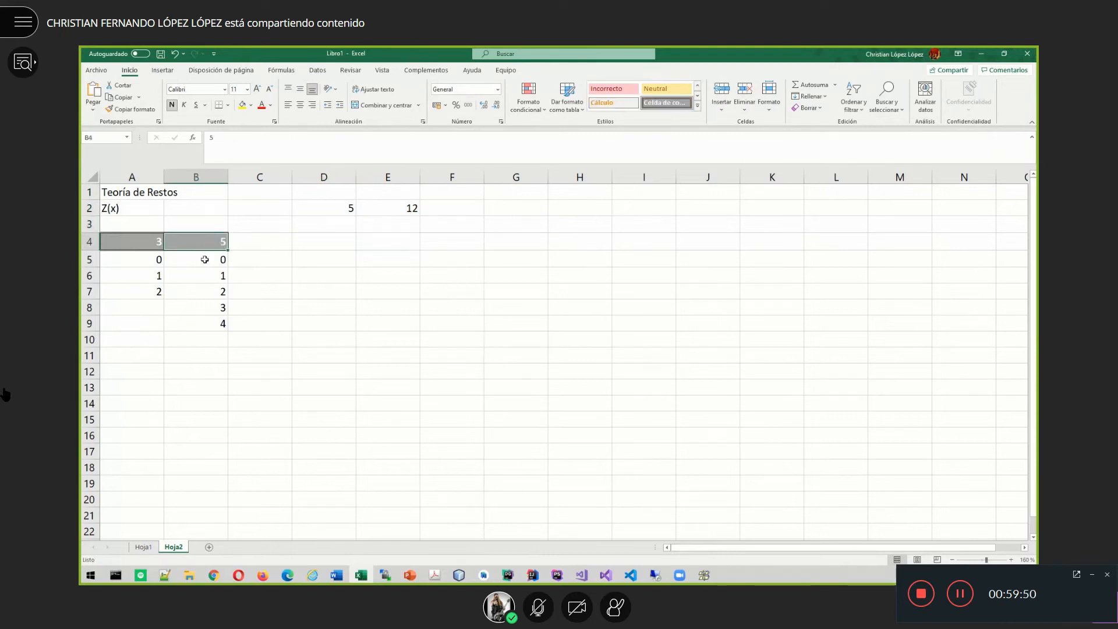
- Give the 12 in E2 a left border and a top border
left_click(386, 208)
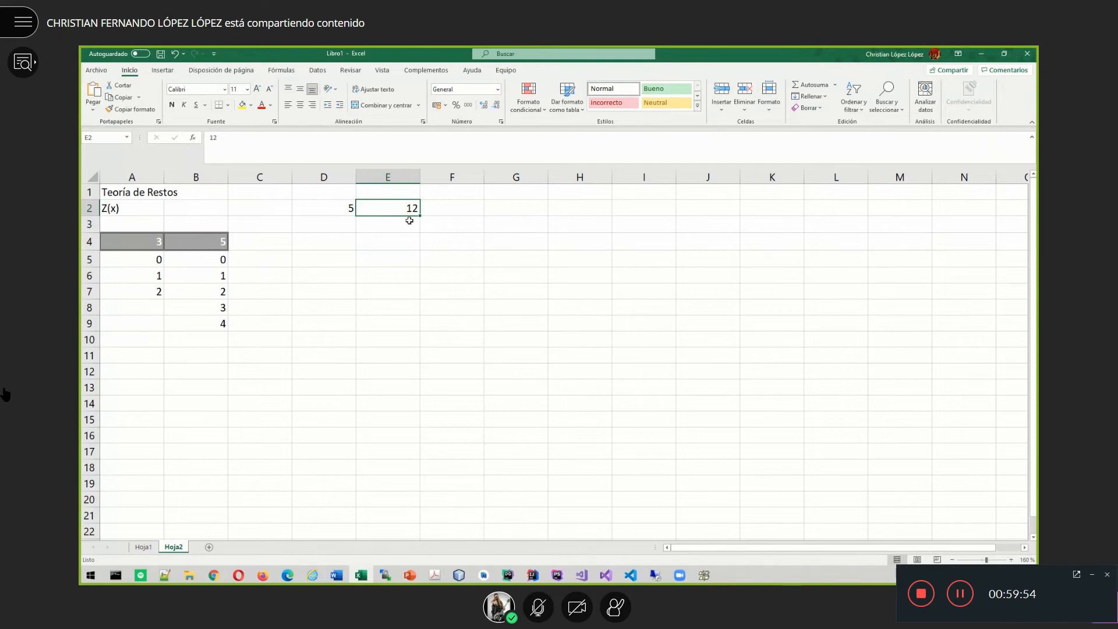
left_click(227, 105)
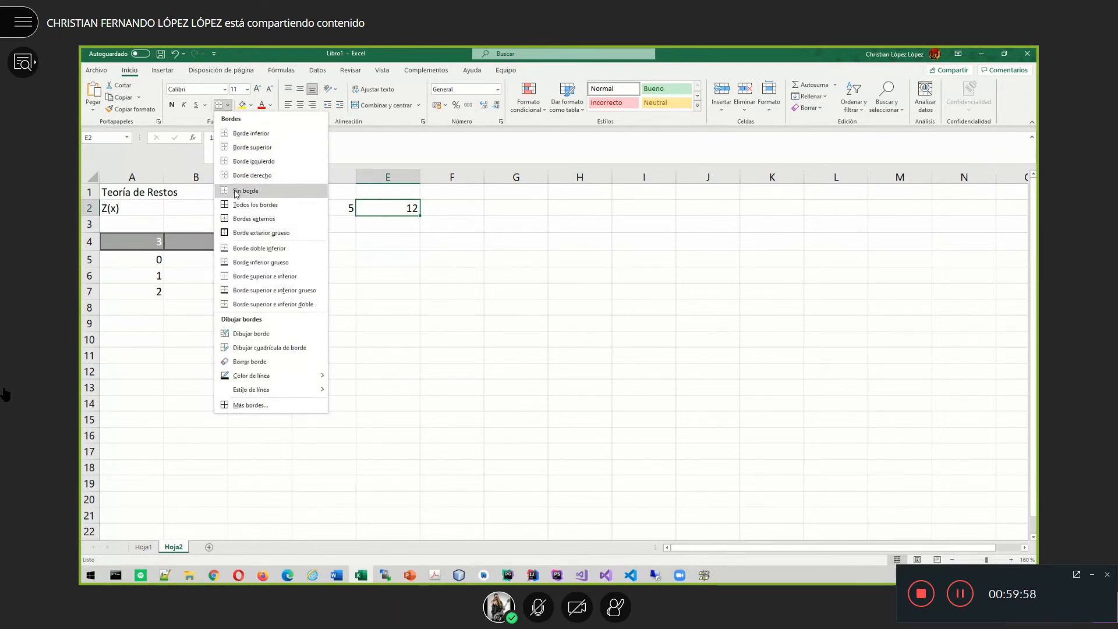
left_click(231, 161)
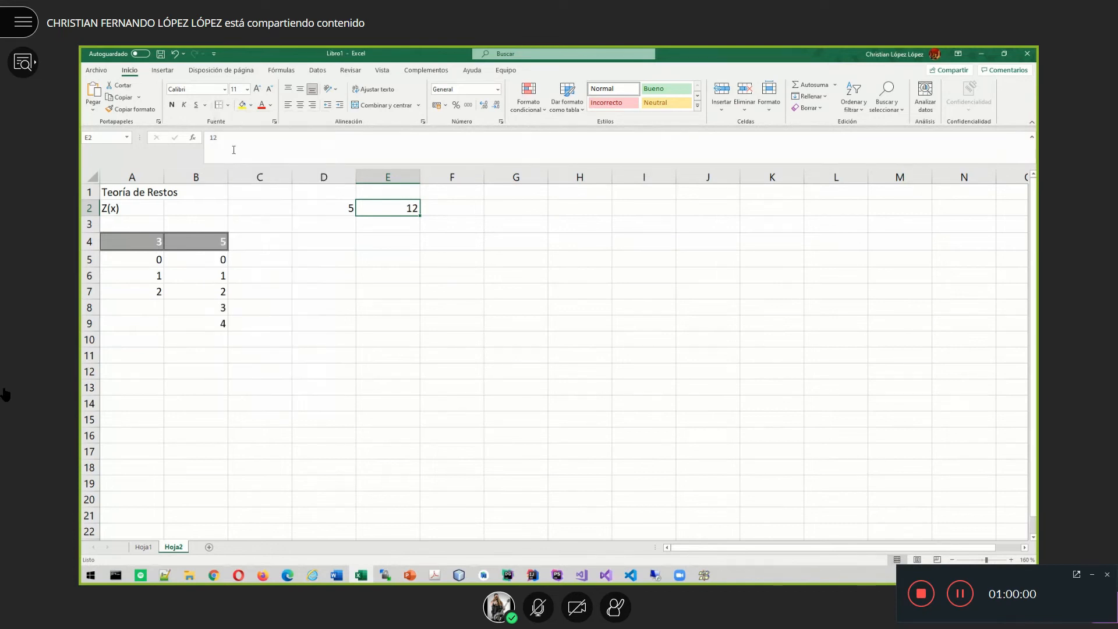
left_click(228, 105)
left_click(239, 147)
left_click(502, 293)
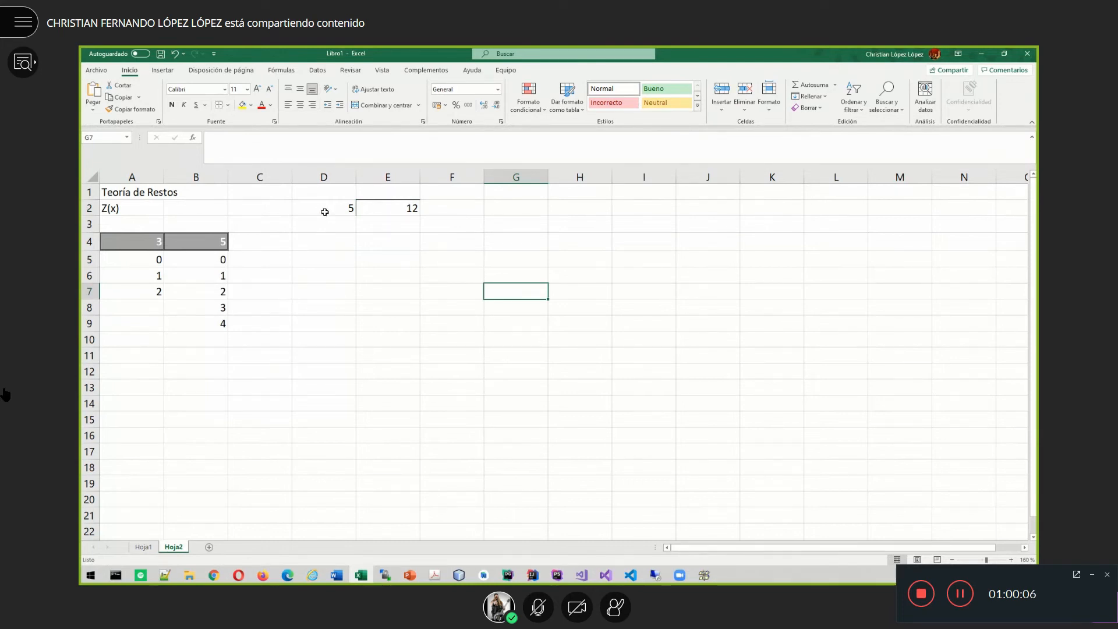
- Enter the quotient 2 in E1 and -10 in E3
left_click(388, 194)
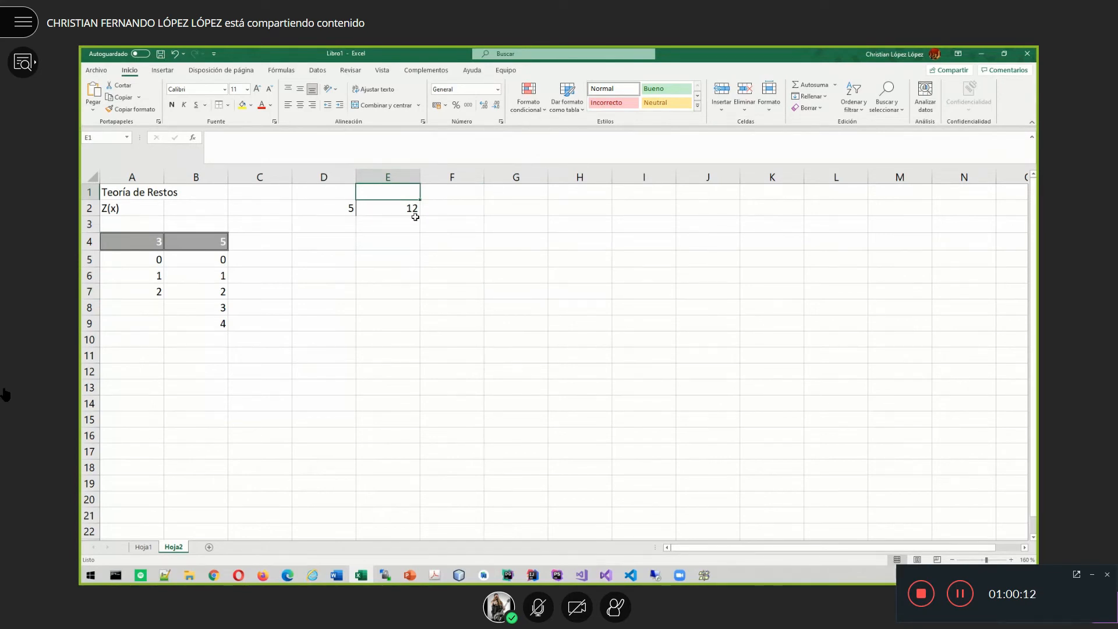
type("2")
key("Left")
key("Down")
key("Down")
key("Right")
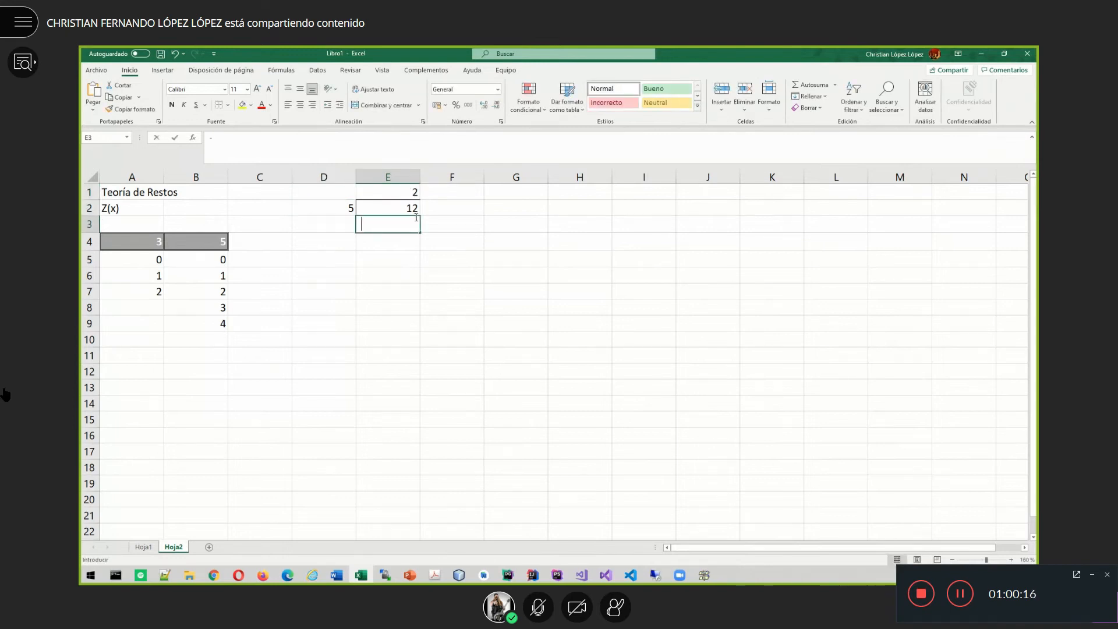
type("-10")
key("Return")
key("Up")
- Draw a thick line under the -10 and enter the remainder 2 in E4
left_click(227, 105)
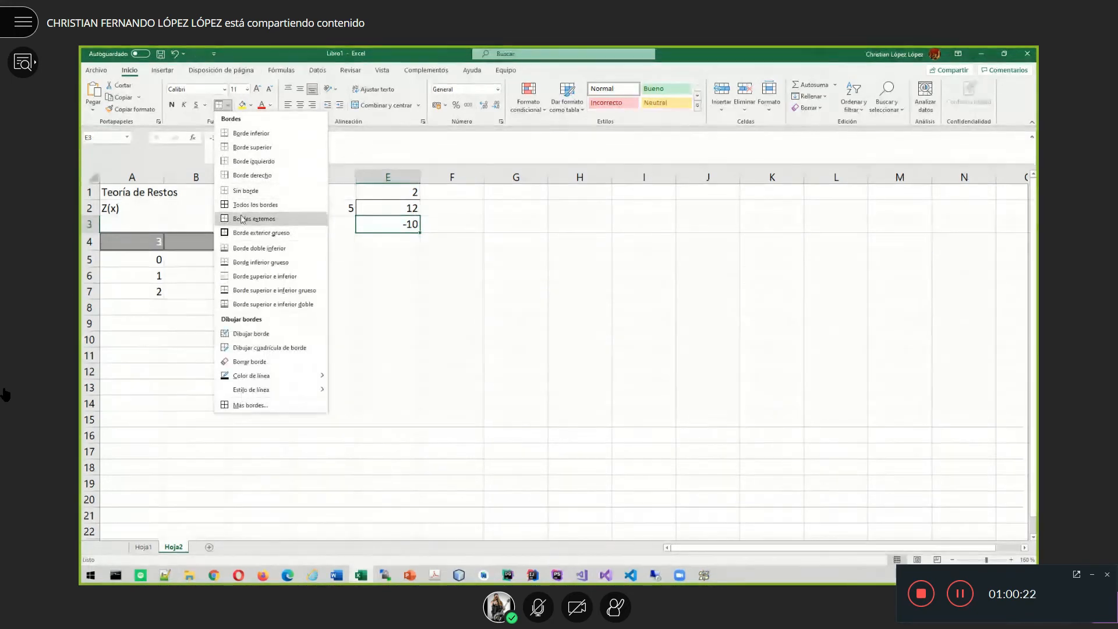
left_click(242, 263)
left_click(403, 239)
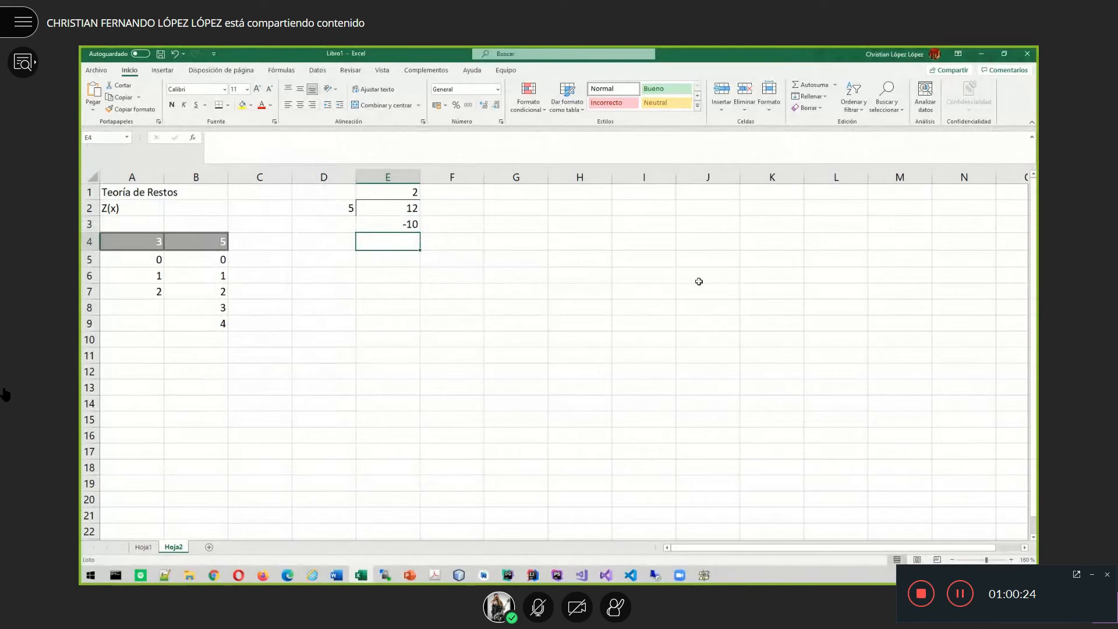
type("2")
key("Return")
key("Up")
key("Right")
key("Right")
key("Left")
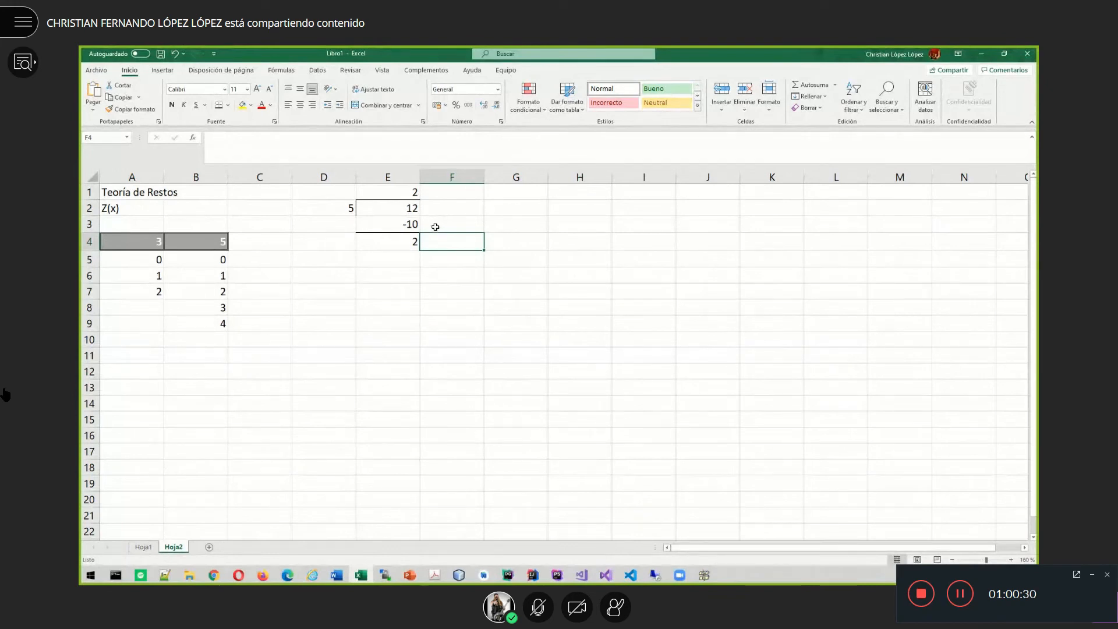
- Type '<-resto' in F4 beside the remainder 2
left_click(403, 211)
left_click(350, 209)
left_click(387, 241)
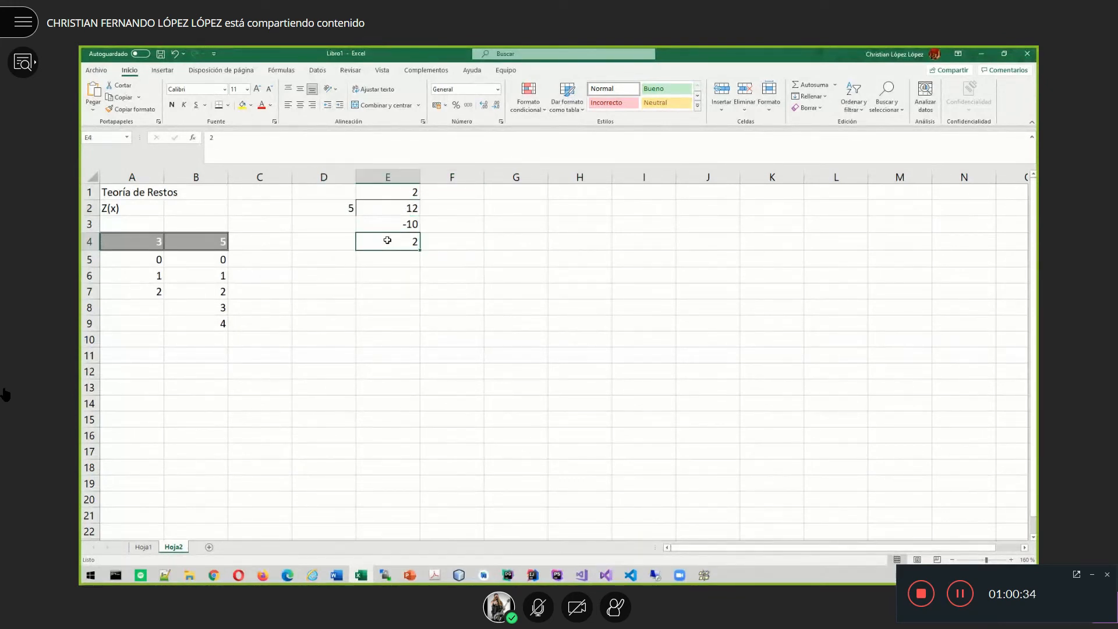
left_click(448, 242)
type("<-resto")
key("Return")
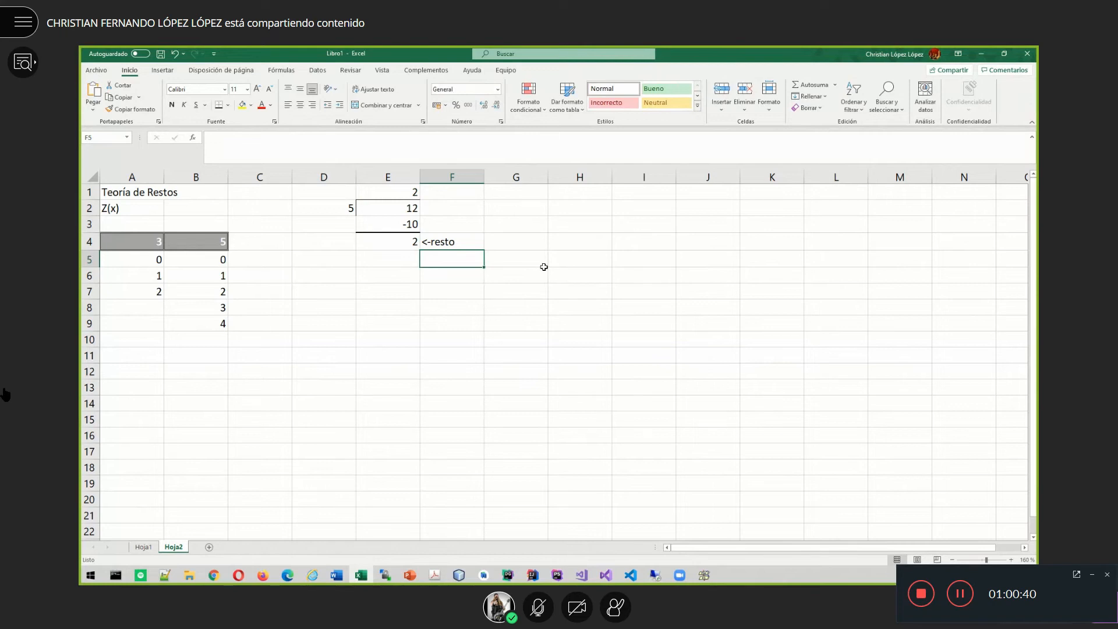
left_click(417, 246)
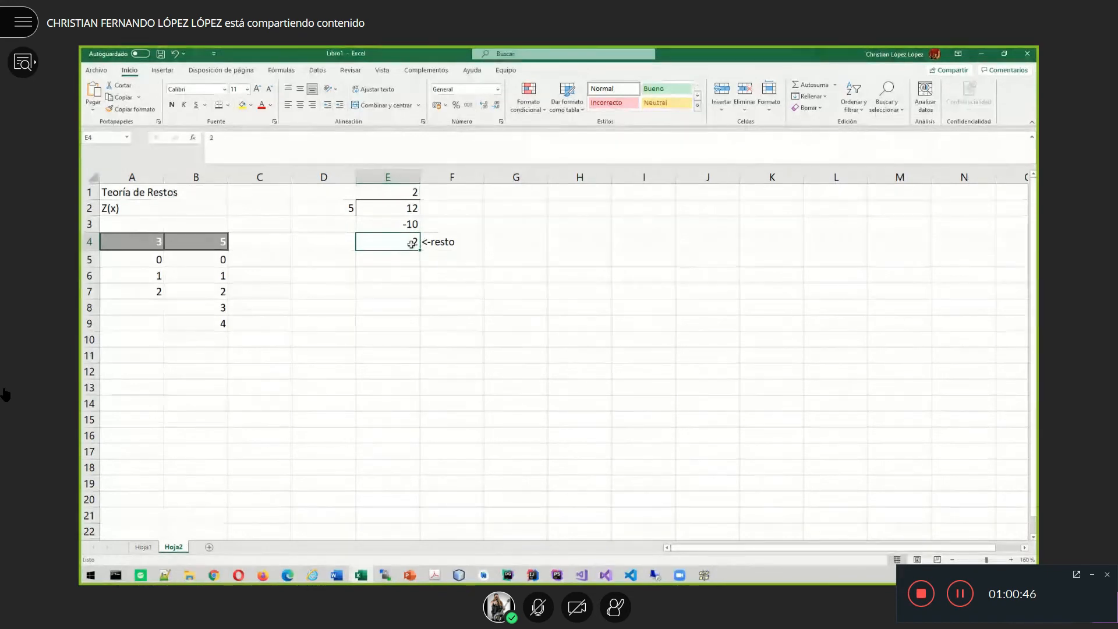
- Review the Z(5) residues in B5:B9 and the long-division cells D2, E2 and E4
left_click_drag(200, 261, 204, 324)
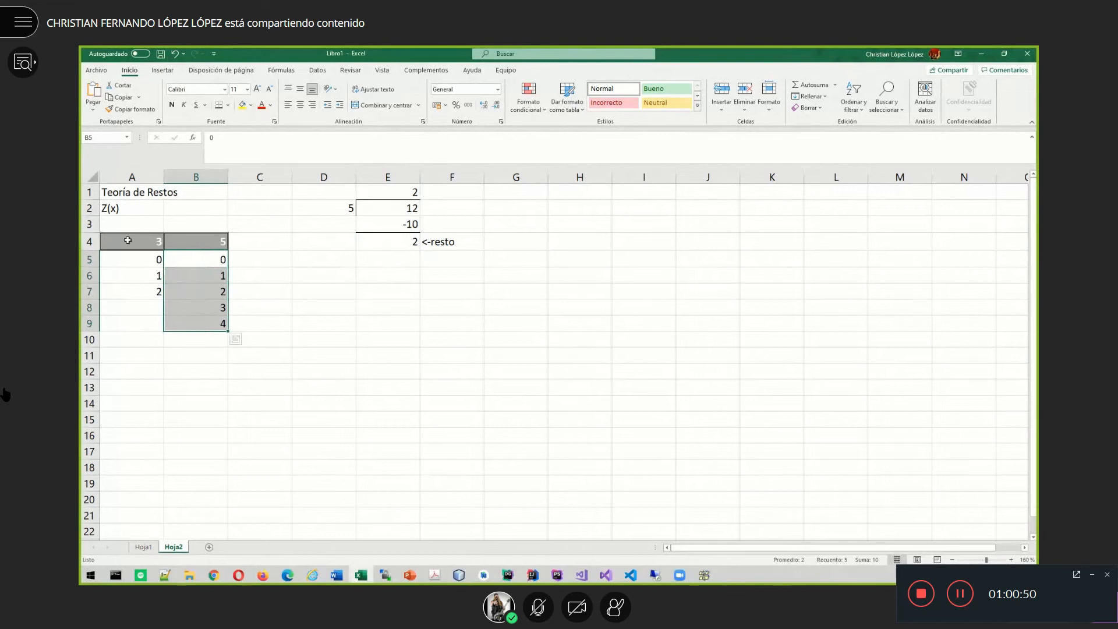
left_click(210, 242)
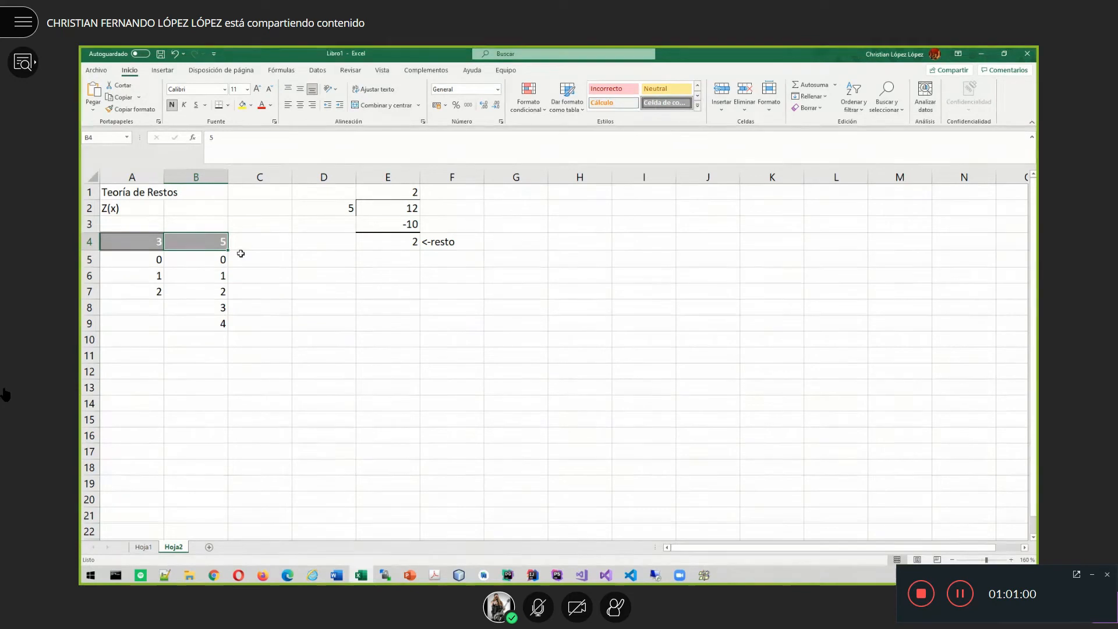
left_click(116, 209)
left_click(209, 240)
left_click(205, 260)
left_click_drag(205, 260, 206, 324)
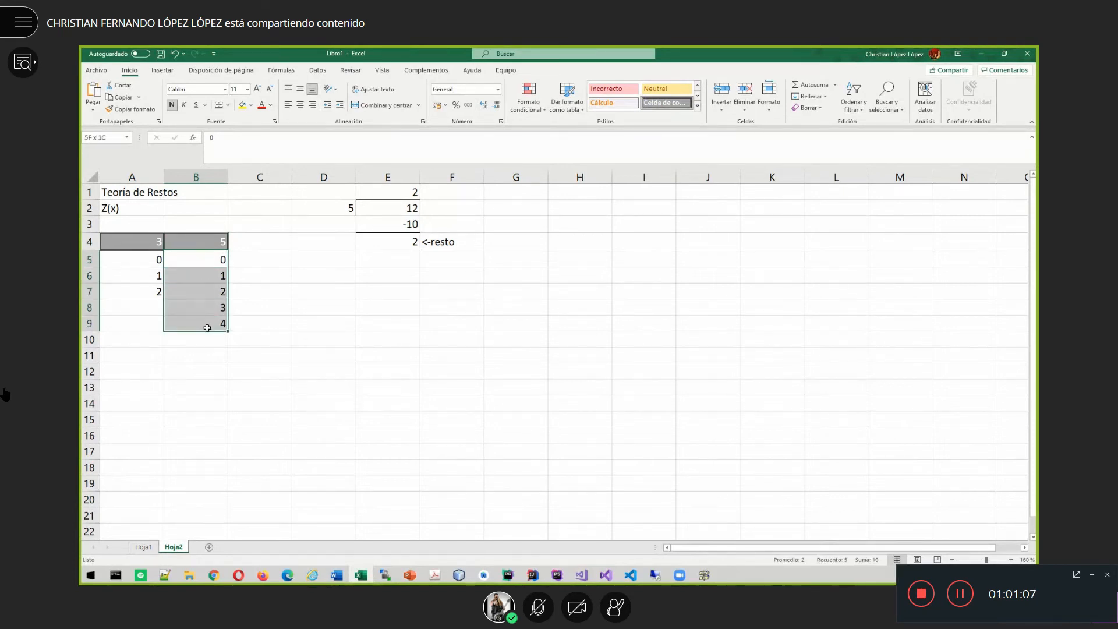
left_click(411, 207)
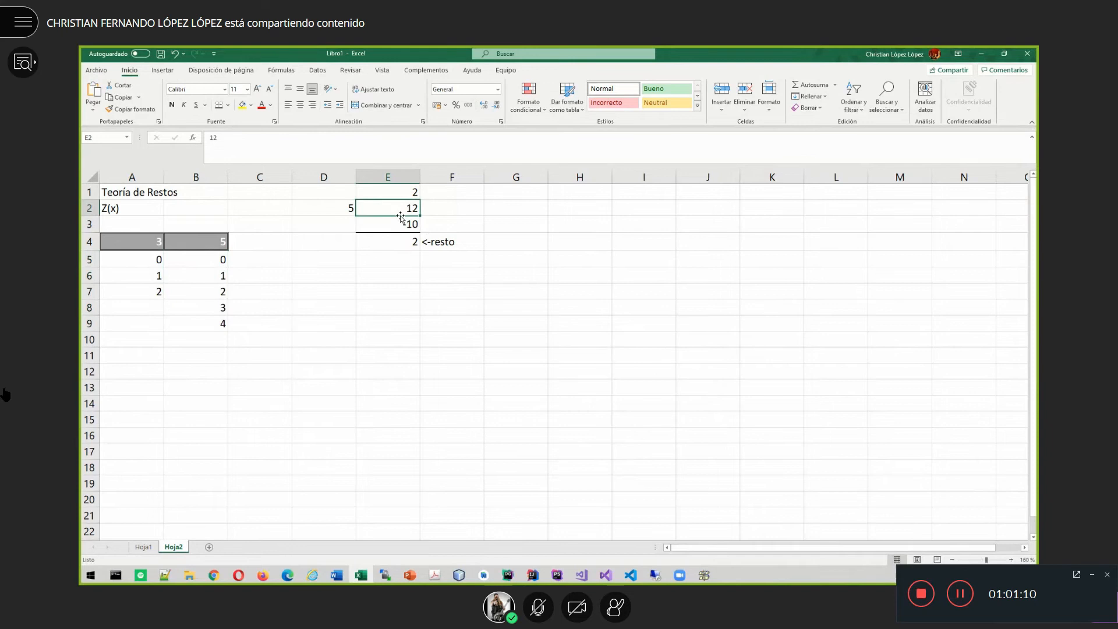
left_click(334, 210)
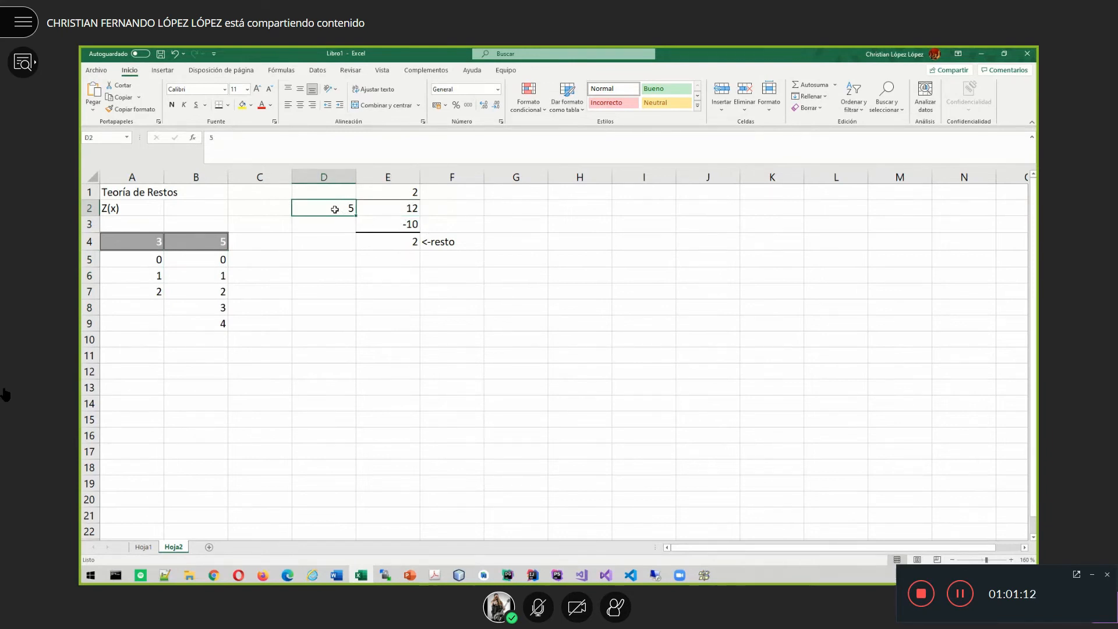
left_click(397, 242)
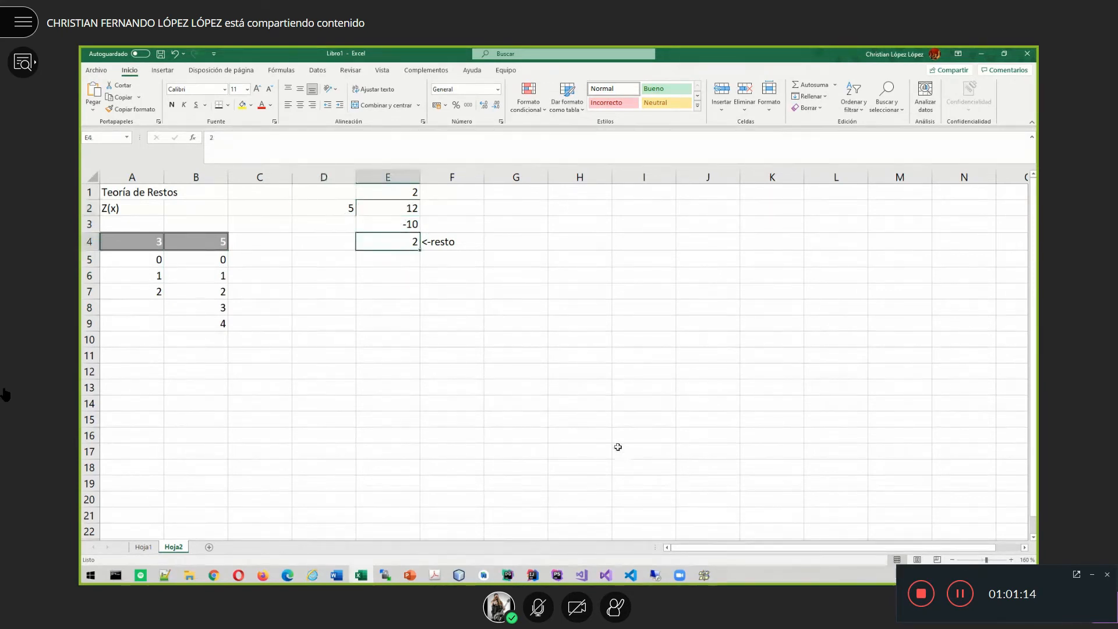
left_click_drag(208, 262, 208, 320)
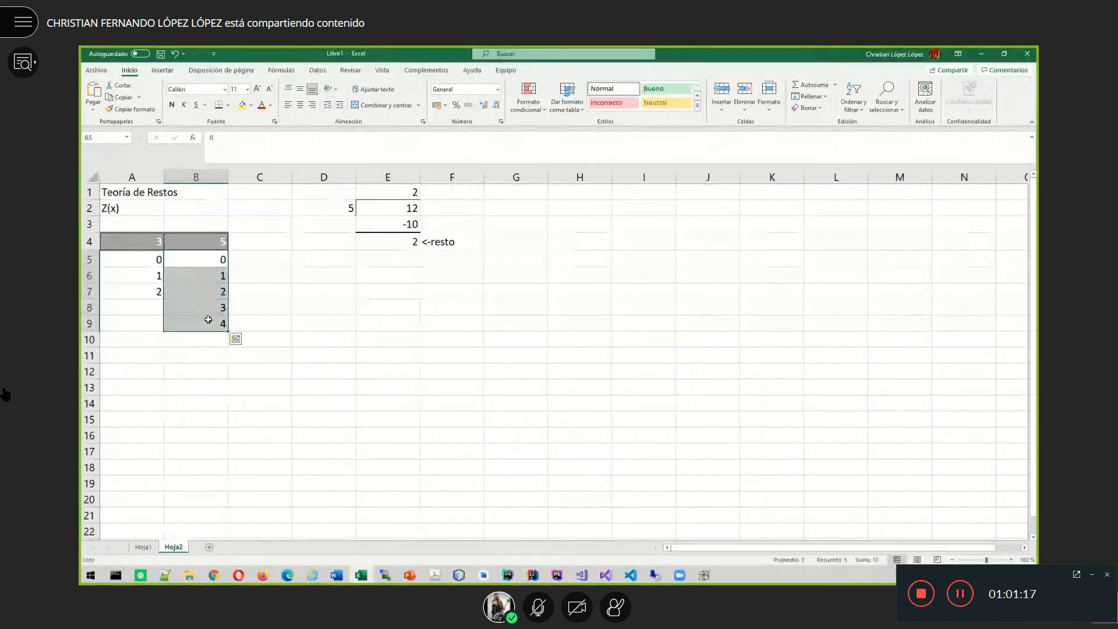
- Enter the divisor 5 in H2, style I2 Neutral (yellow) and J2 Bueno (green)
left_click(588, 213)
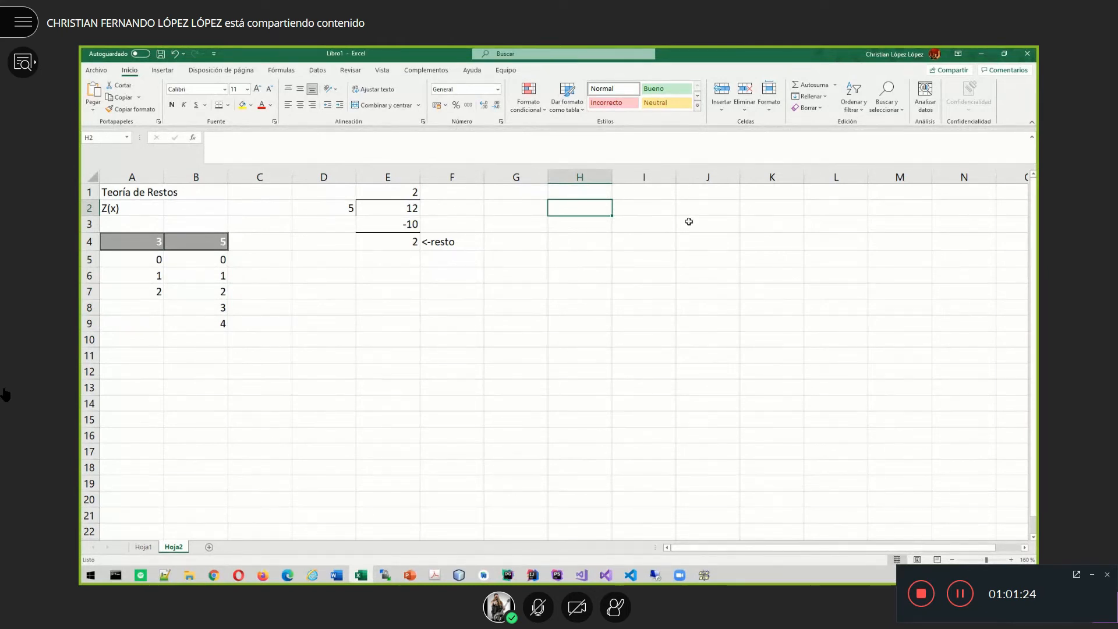
type("5")
key("Tab")
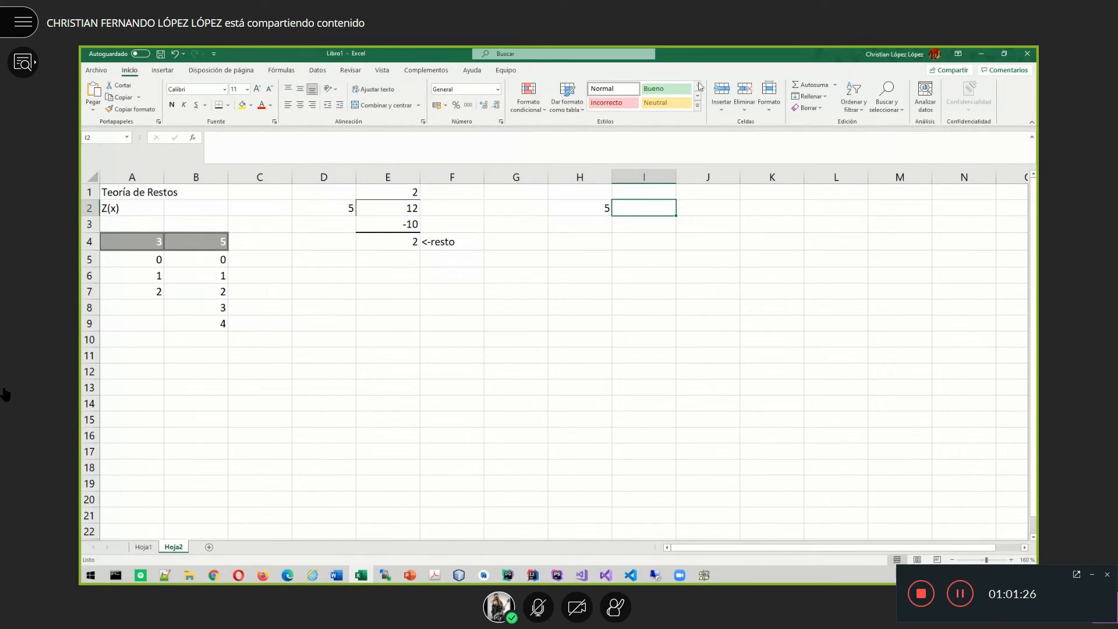
left_click(657, 95)
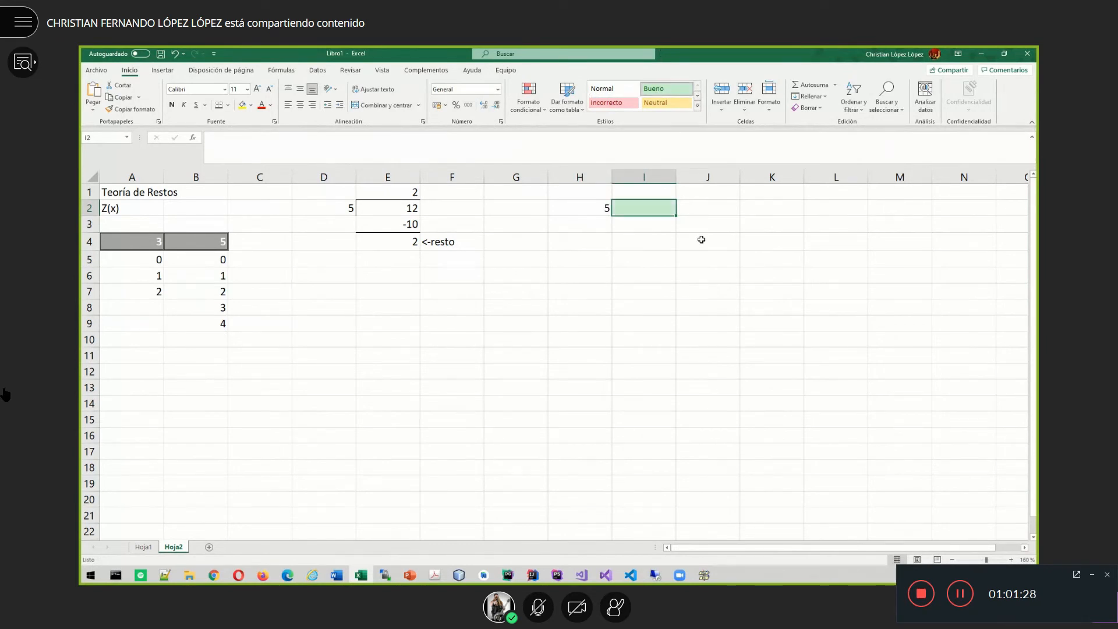
left_click(708, 209)
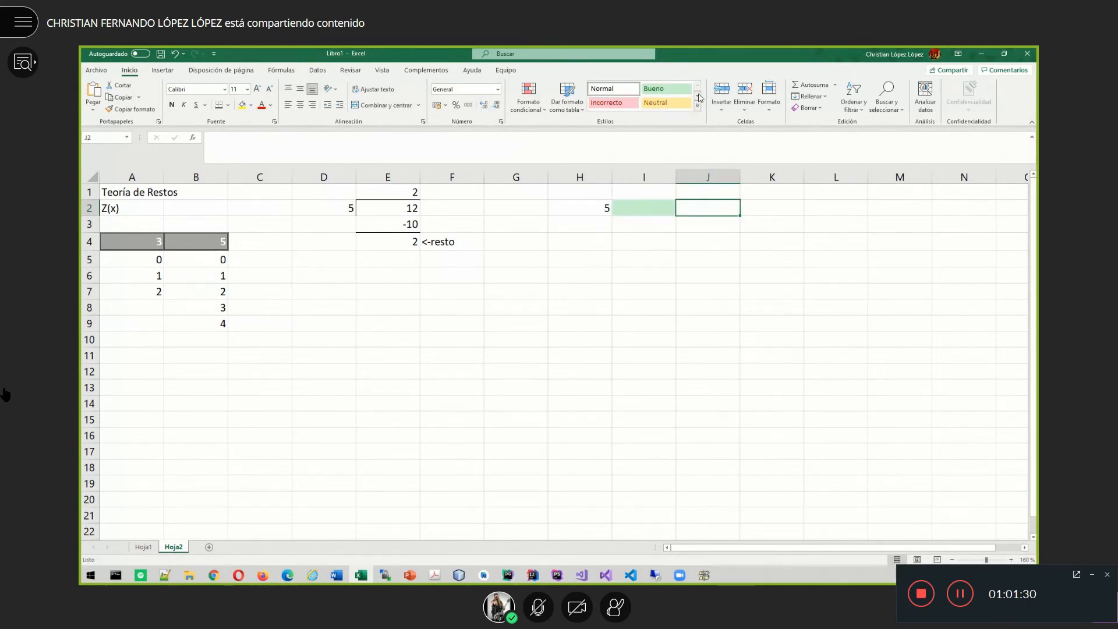
left_click(655, 208)
left_click(667, 103)
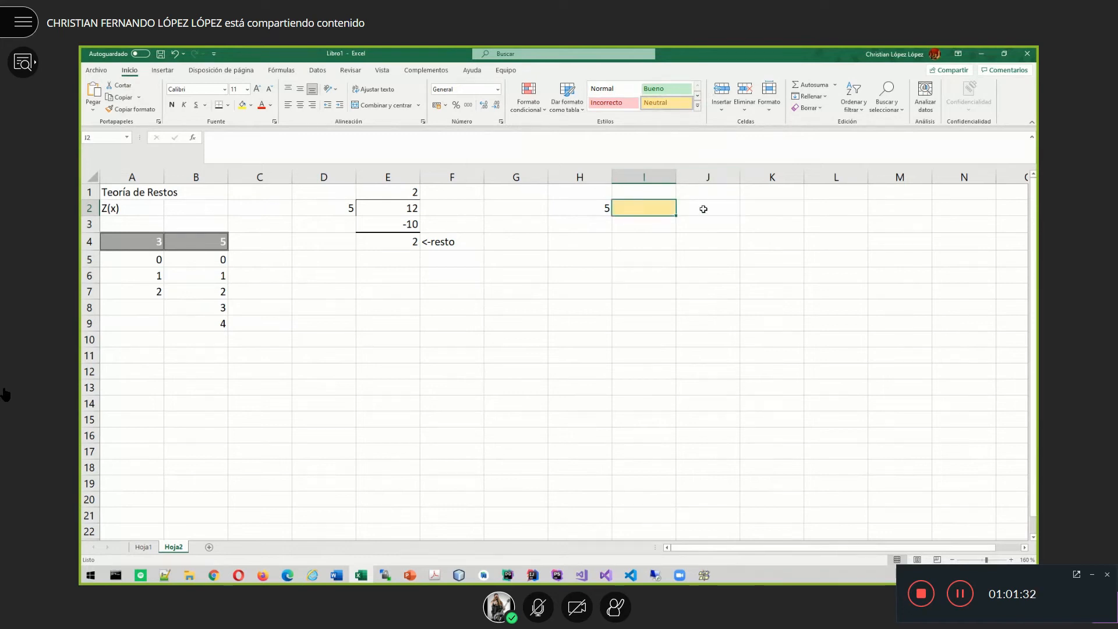
left_click(703, 208)
left_click(664, 88)
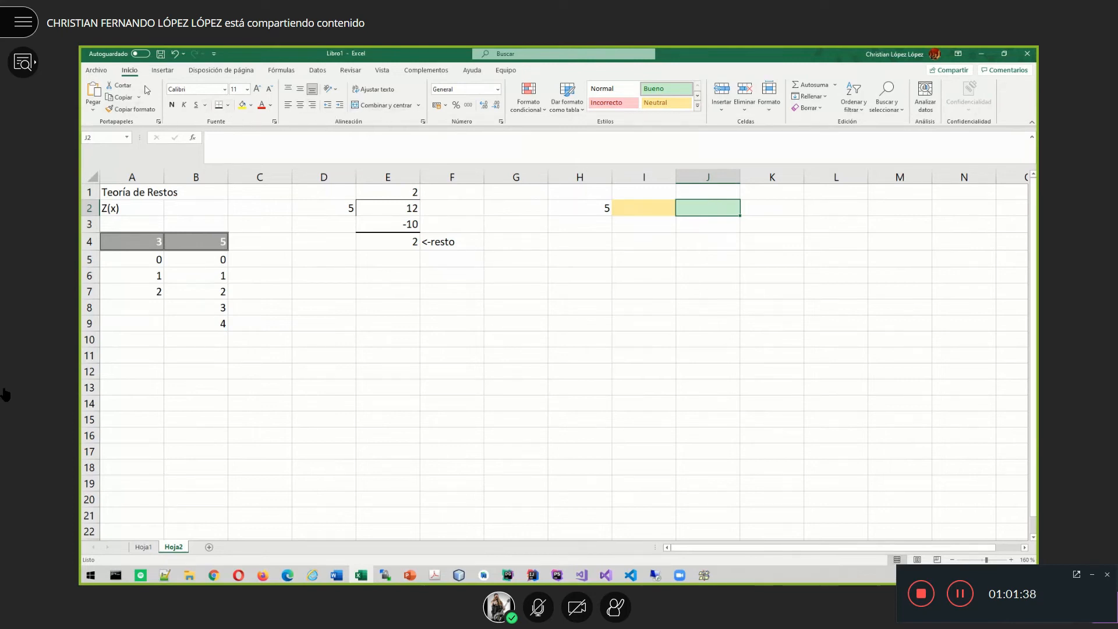
- Insert =RESIDUO(I2;H2) in J2 with Número I2 and Núm_divisor H2
left_click(193, 138)
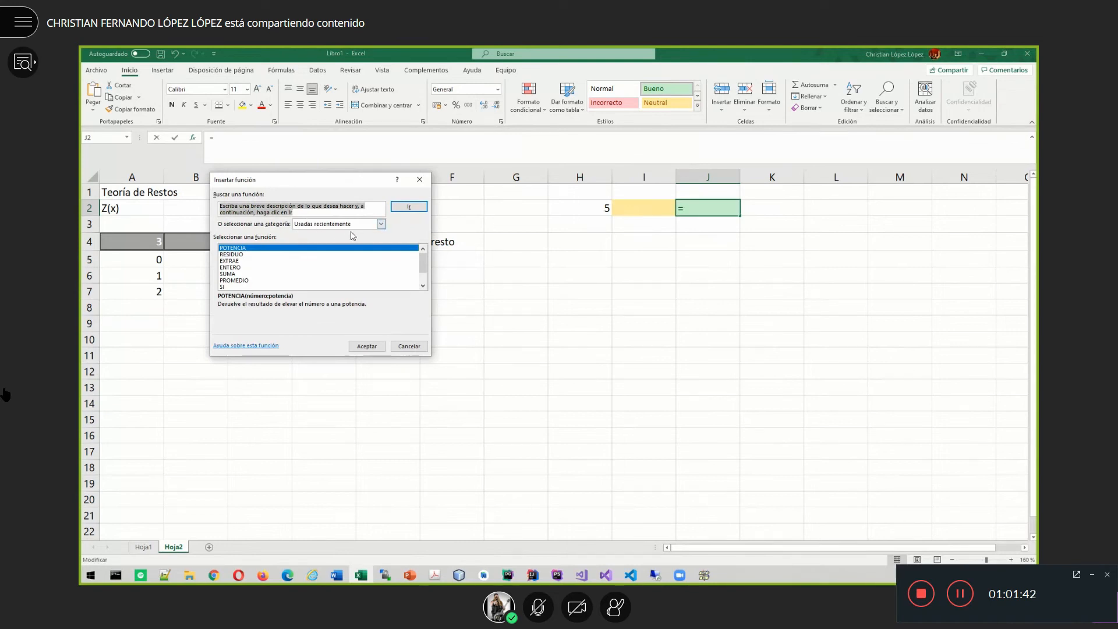
type("res")
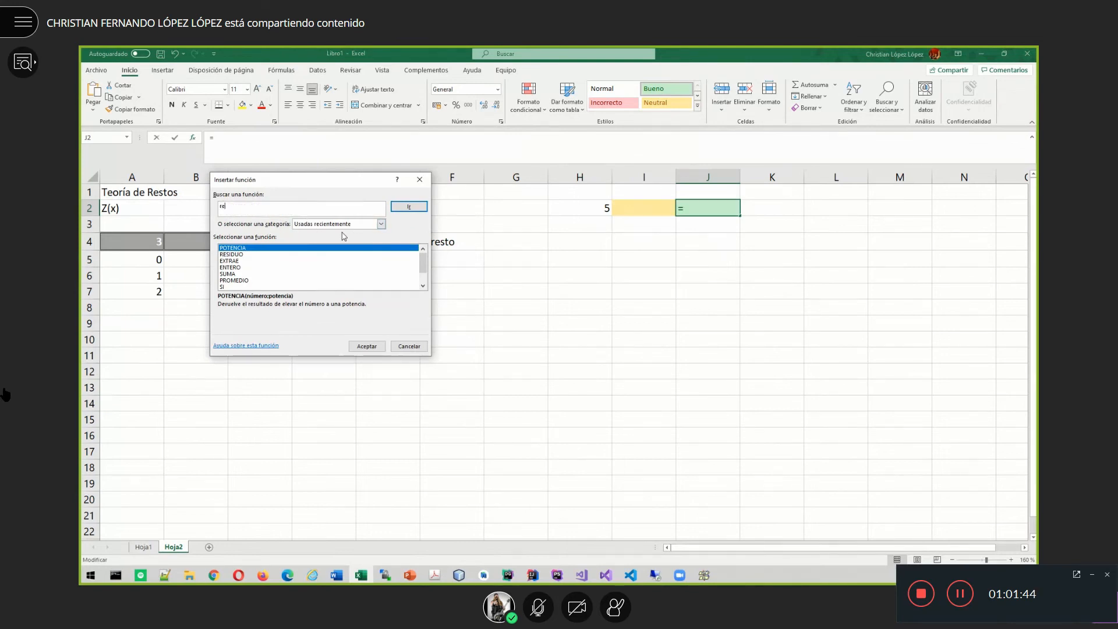
left_click(238, 256)
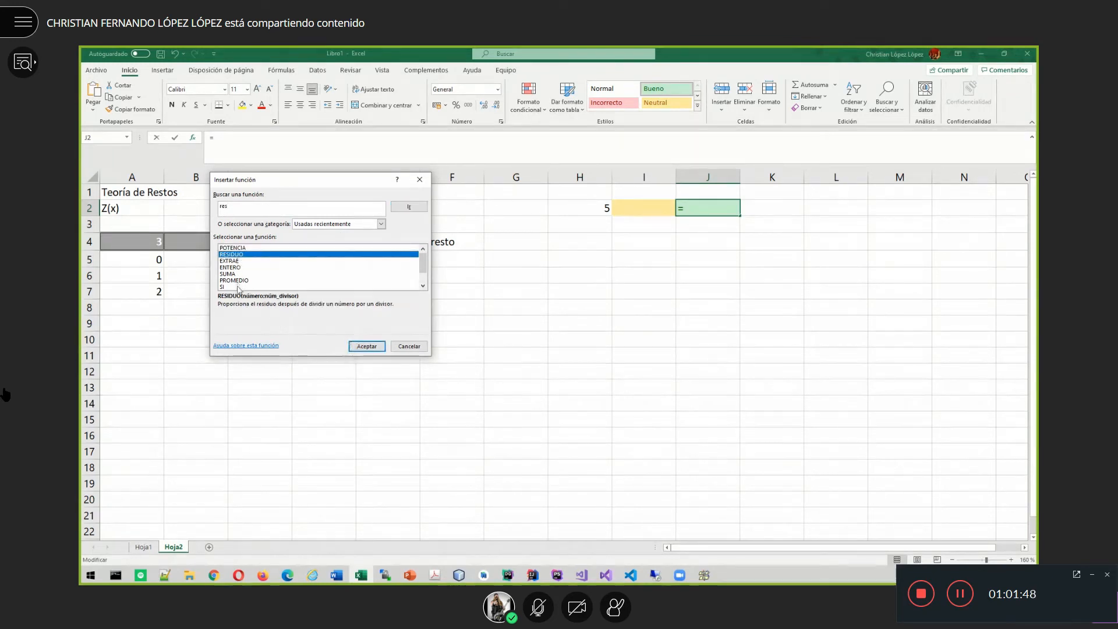
left_click(367, 347)
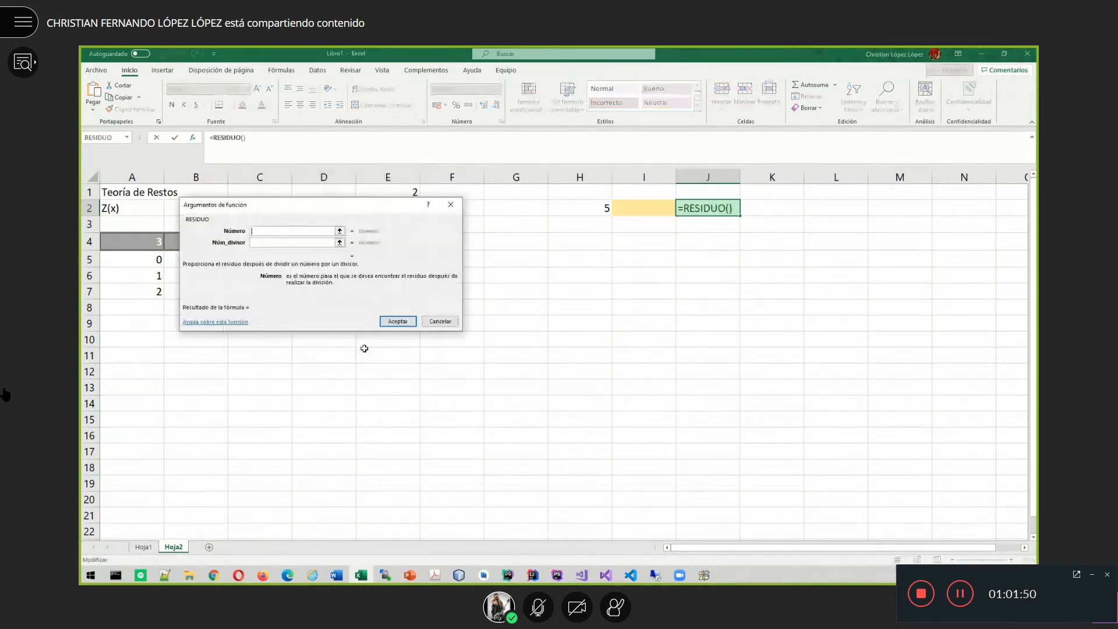
left_click(645, 208)
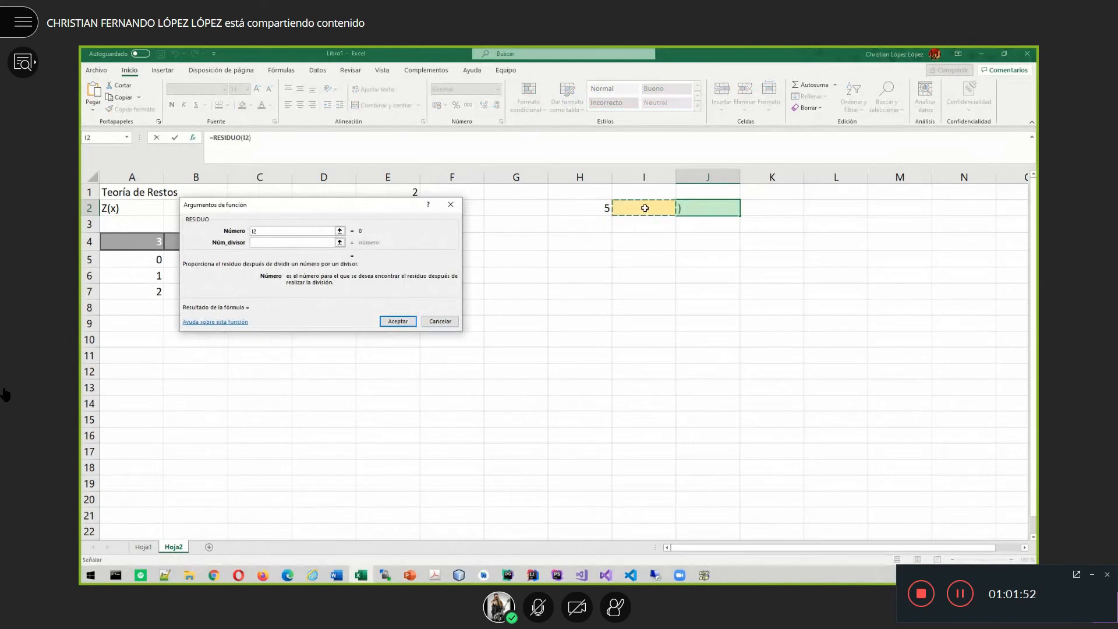
left_click(279, 242)
left_click(585, 211)
key("Return")
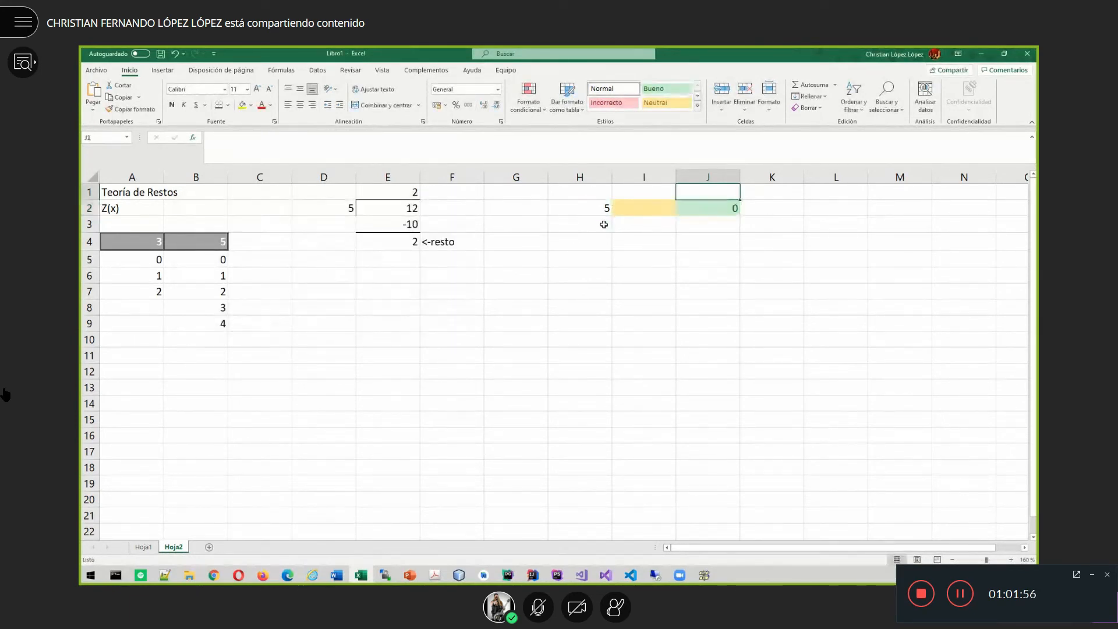
- Enter 12 in I2 and compare J2's remainder 2 with the manual result in E4
key("Left")
type("12")
key("Return")
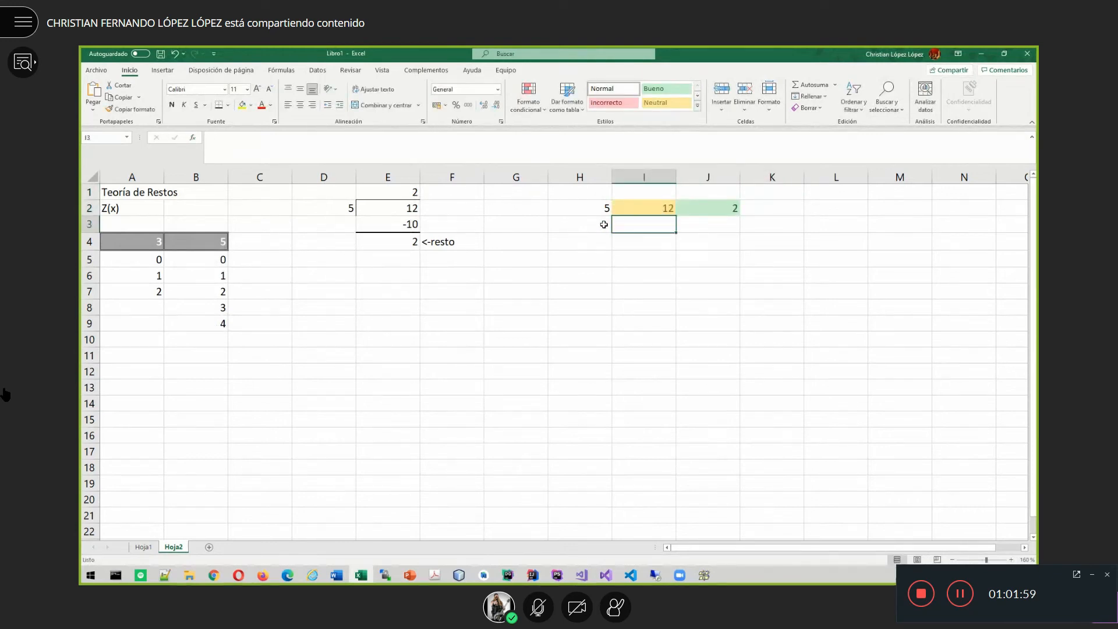
left_click(731, 210)
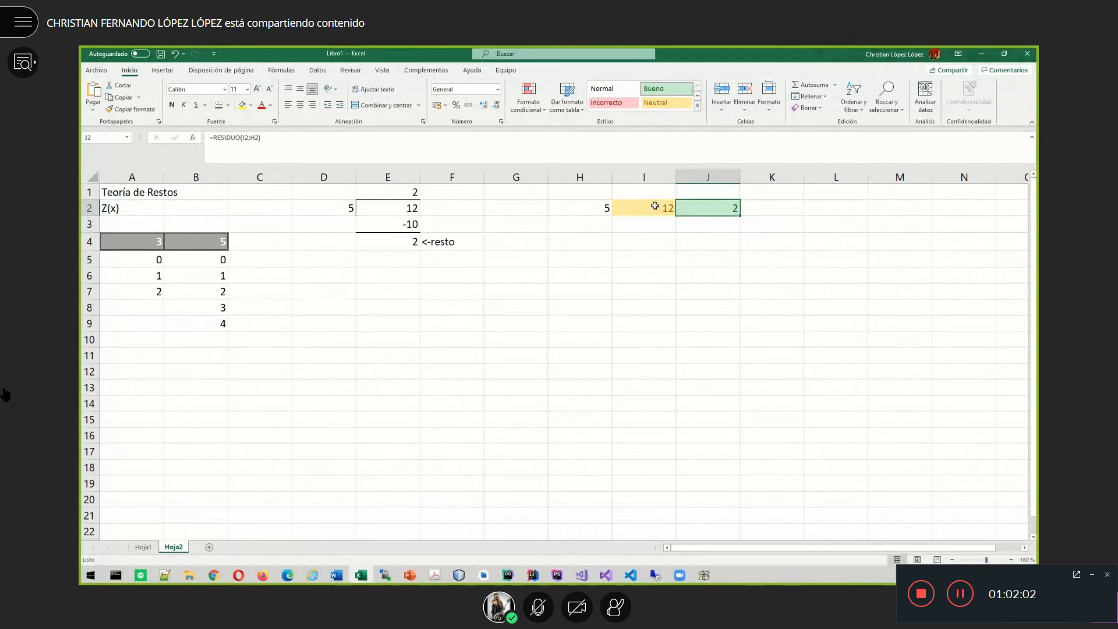
key("Left")
key("Left")
left_click(711, 214)
left_click(400, 241)
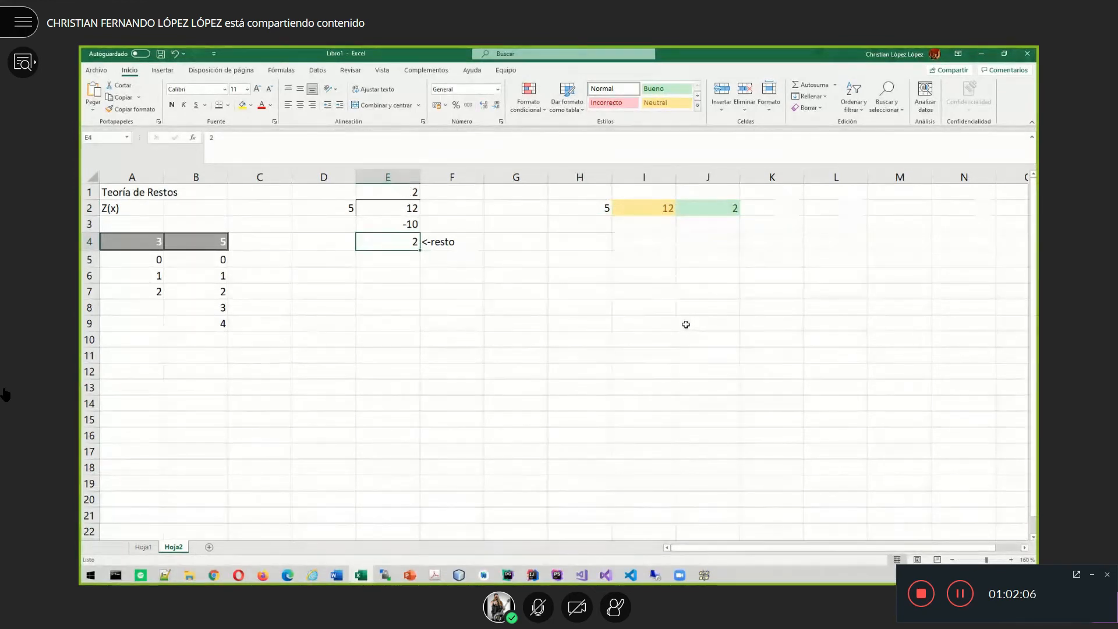
- Review the dividend 12 and the Z(5) table's header and residues
left_click(646, 209)
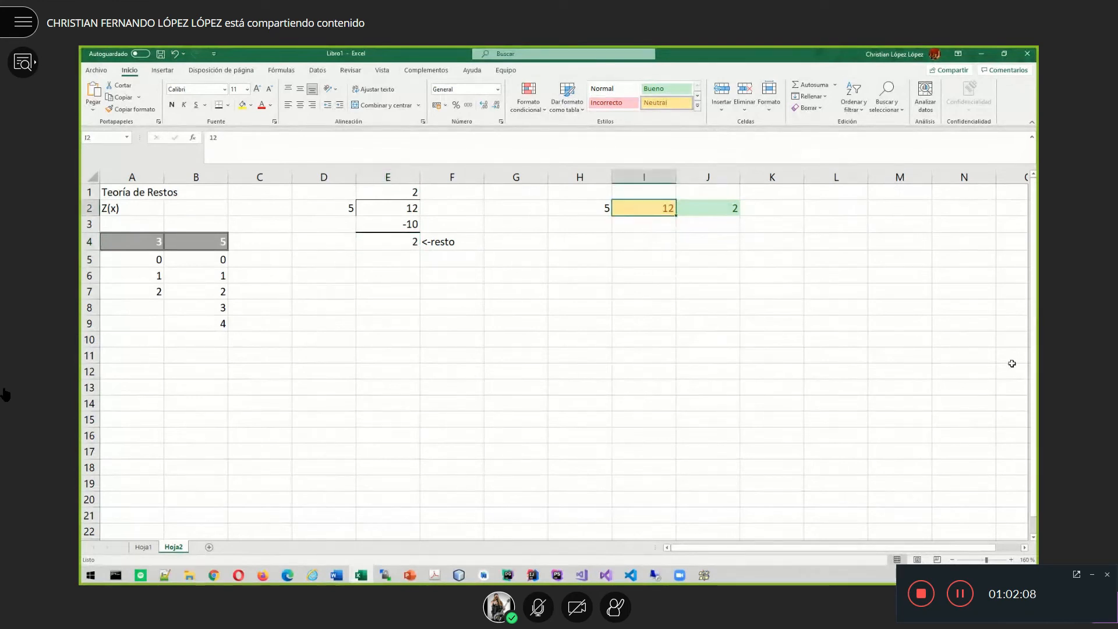
left_click_drag(197, 253, 194, 324)
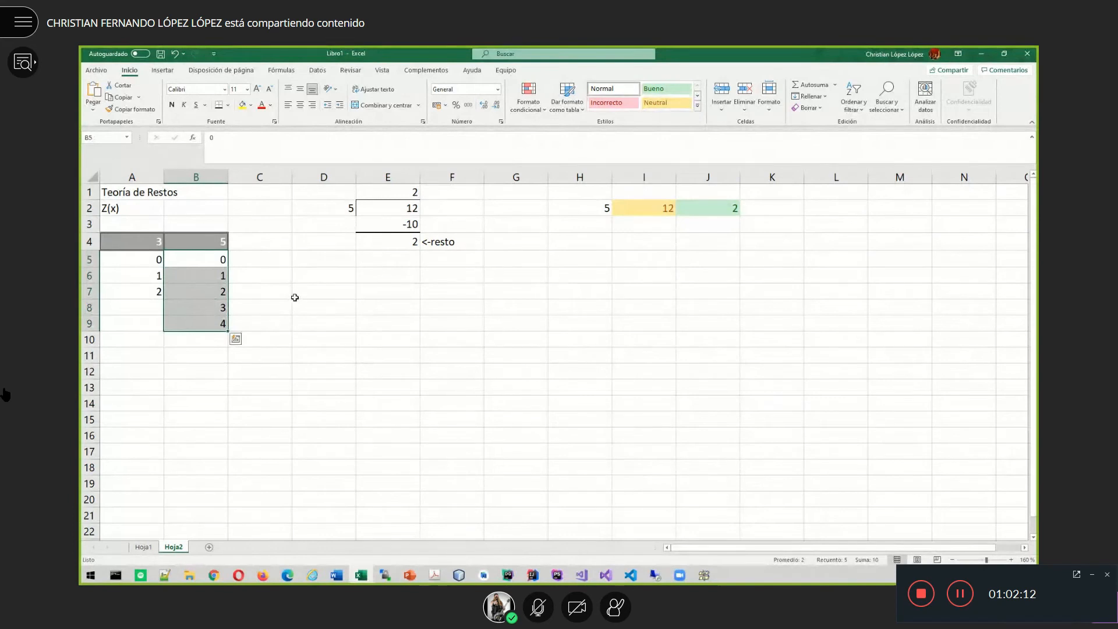
left_click(323, 293)
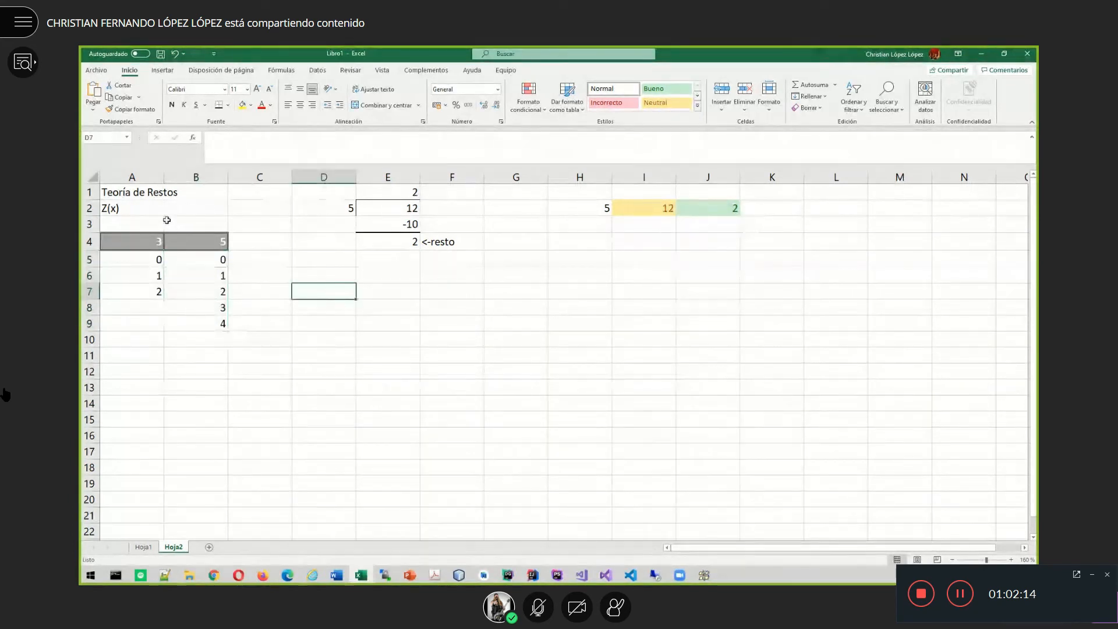
left_click(123, 210)
left_click(191, 243)
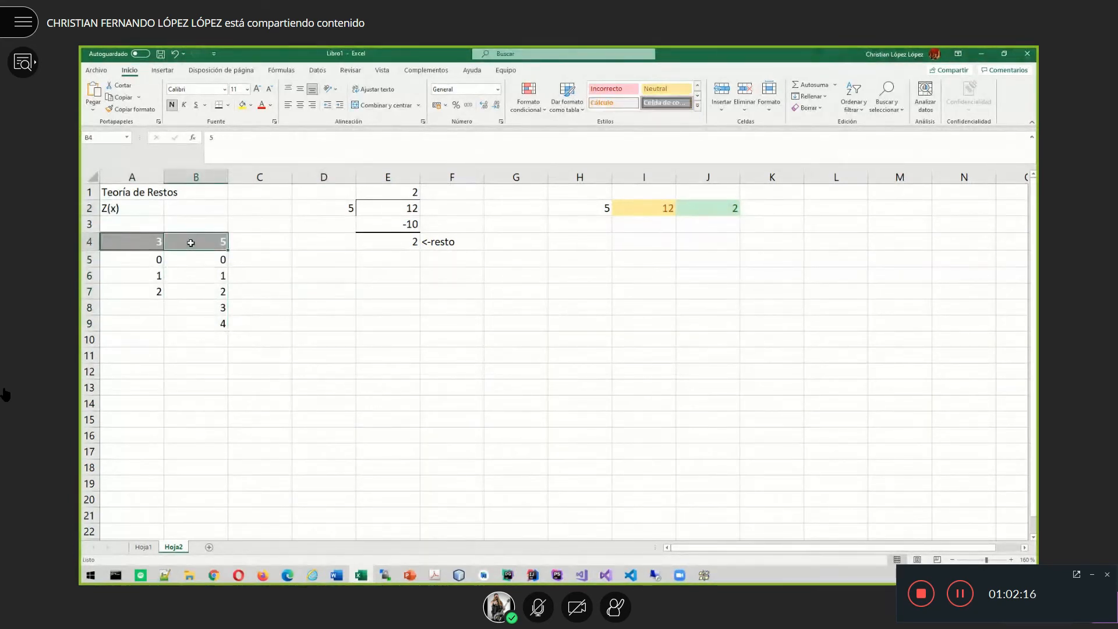
- Rename the table headers to Z(3) in A4 and Z(5) in B4
left_click(142, 241)
type("Z(2")
key("BackSpace")
type("3)")
left_click(211, 241)
type("Z(")
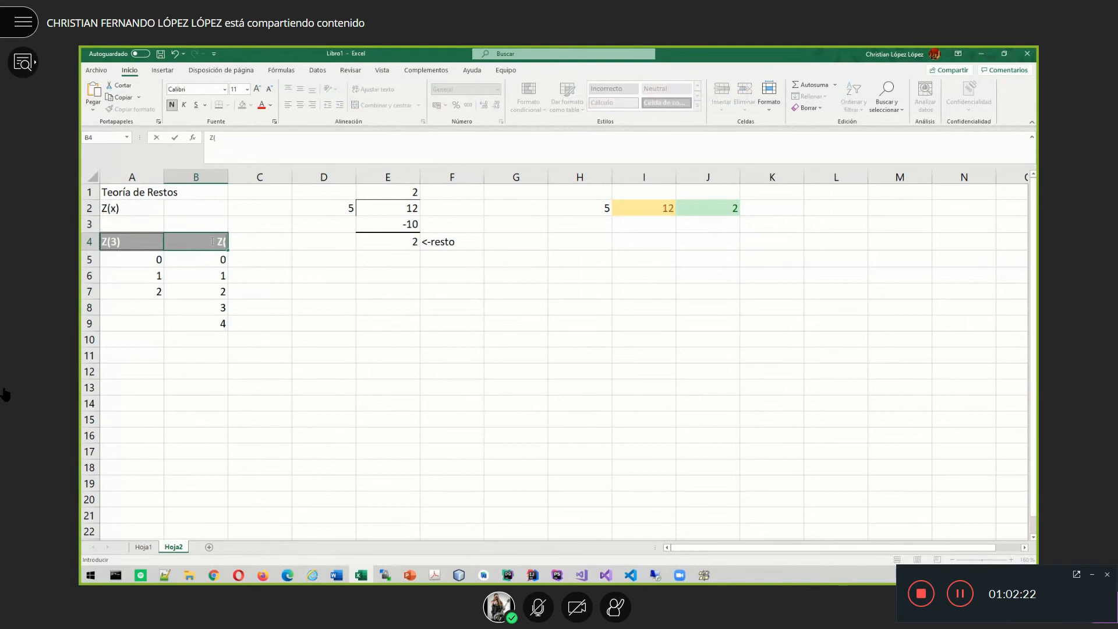
type("5)")
key("Return")
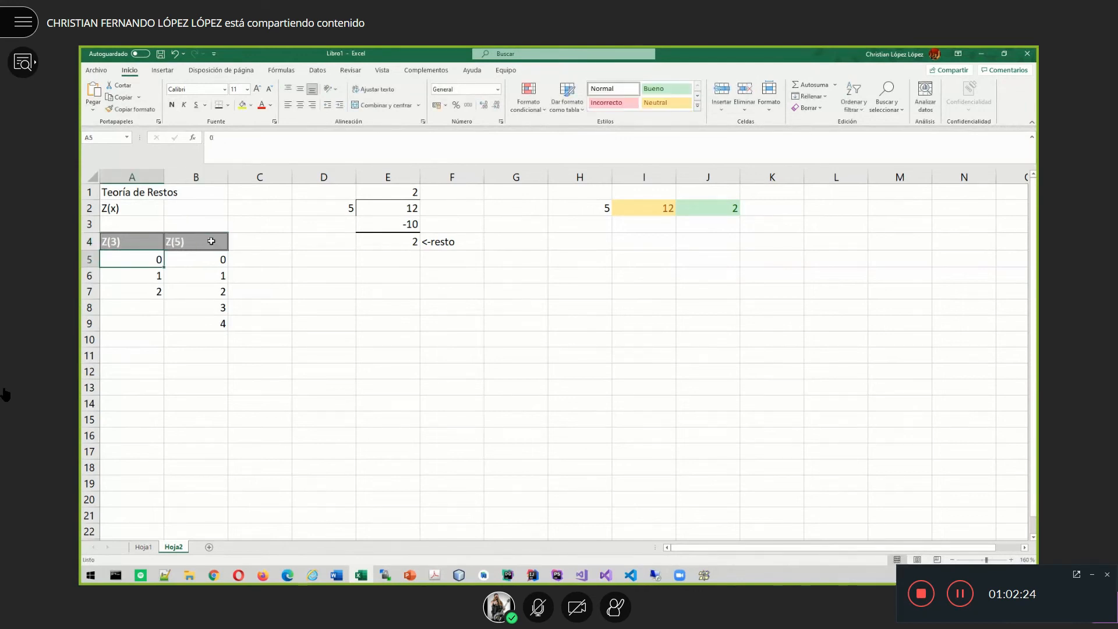
left_click(188, 239)
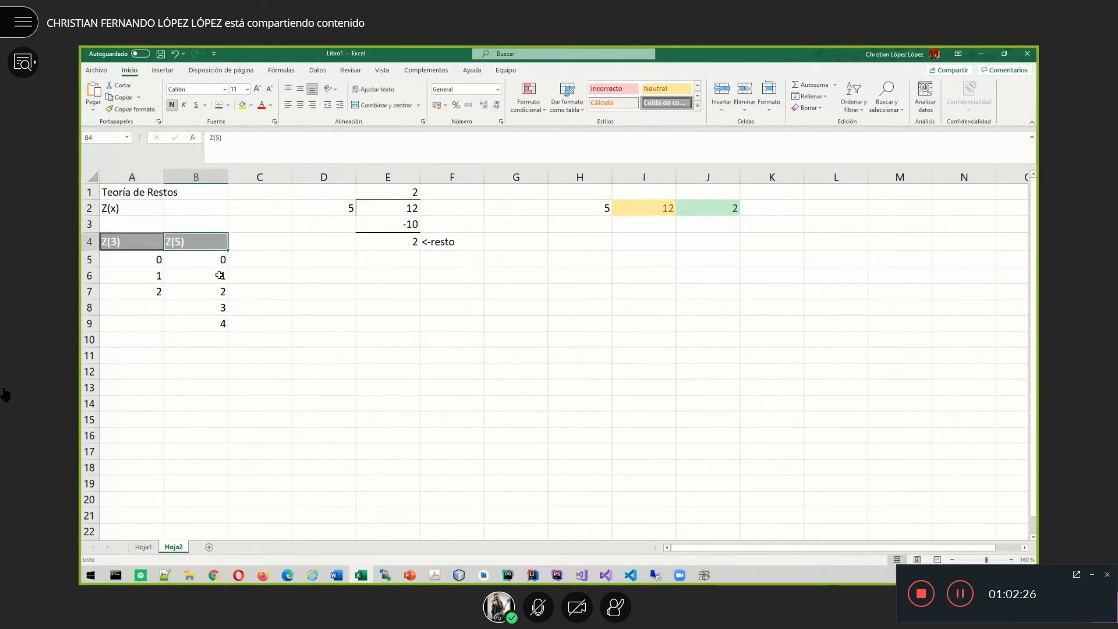
left_click_drag(207, 260, 209, 317)
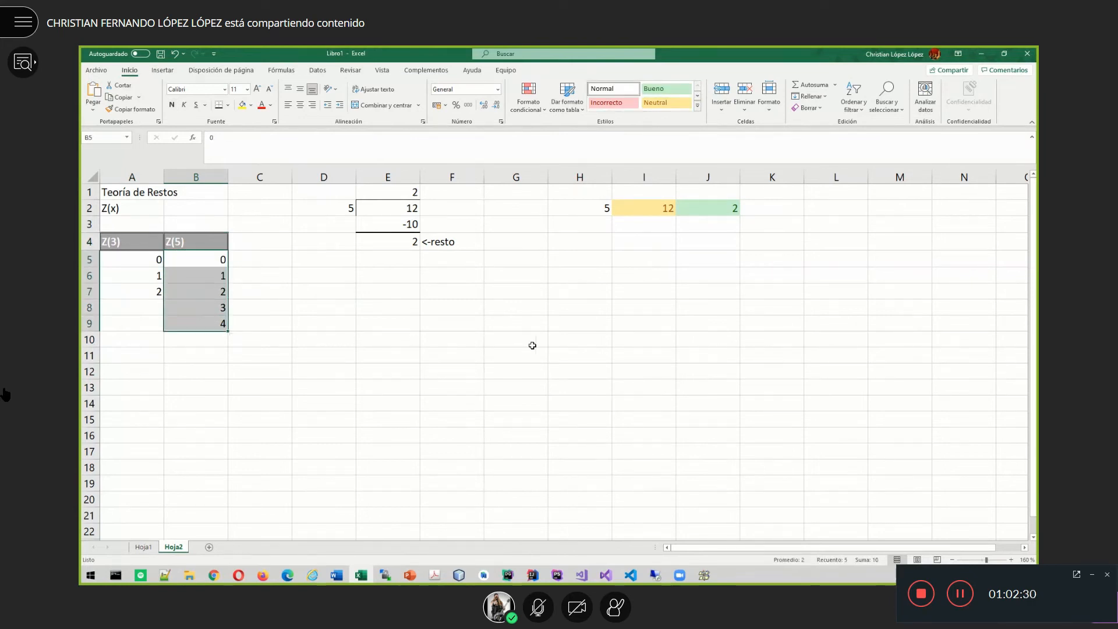
- Test the remainder calculator with dividends 50, 121 and 180 in I2
left_click(651, 215)
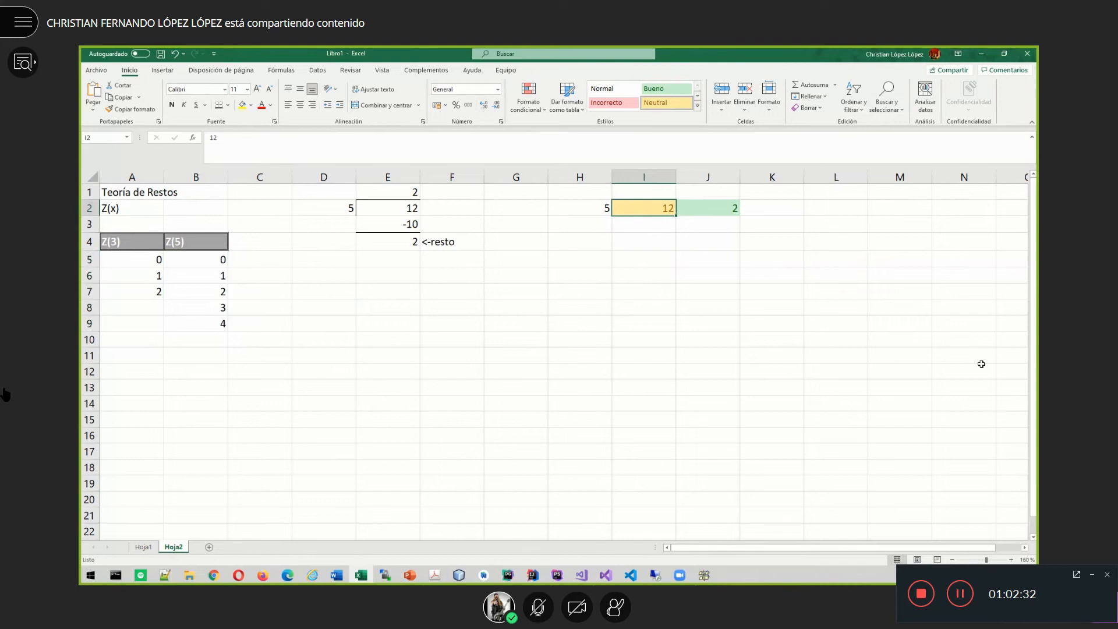
type("50")
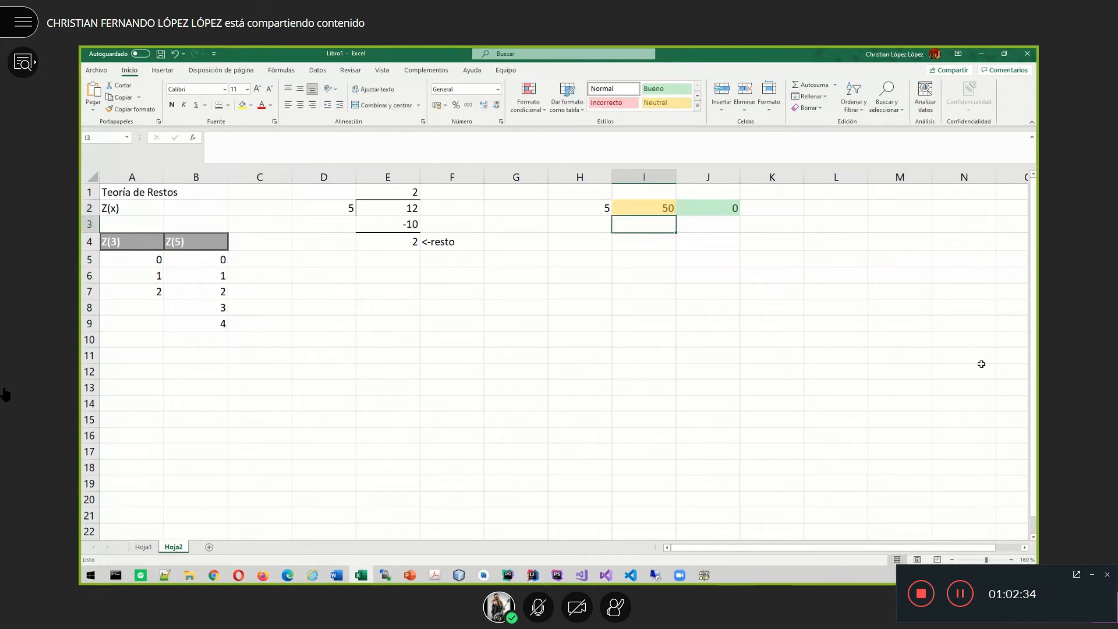
key("ctrl+Return")
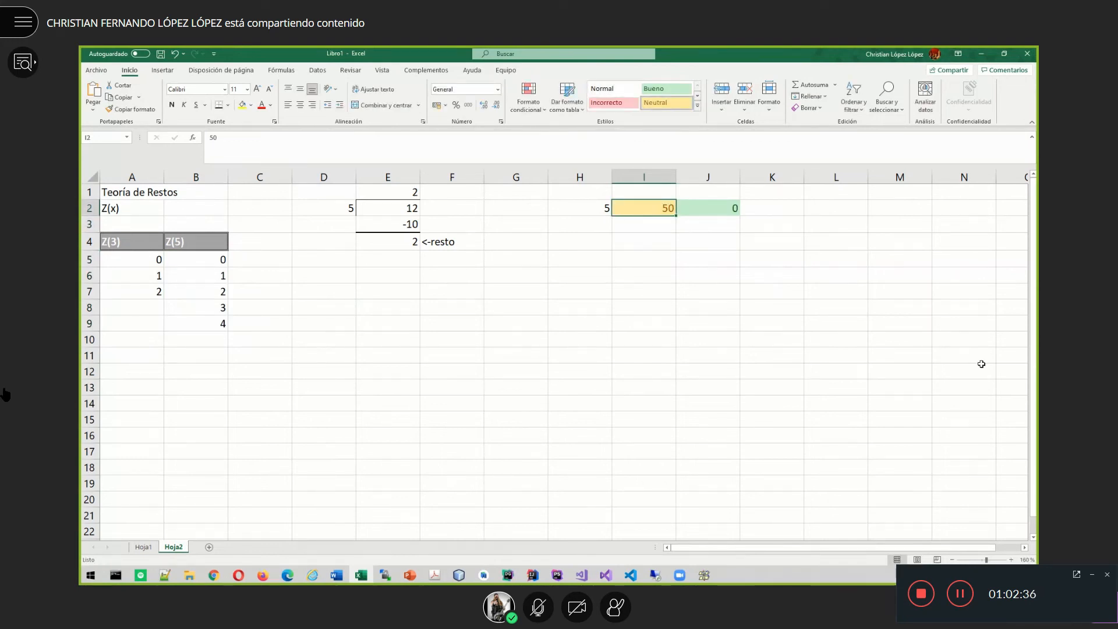
type("121")
key("Return")
key("Up")
type("180")
key("Return")
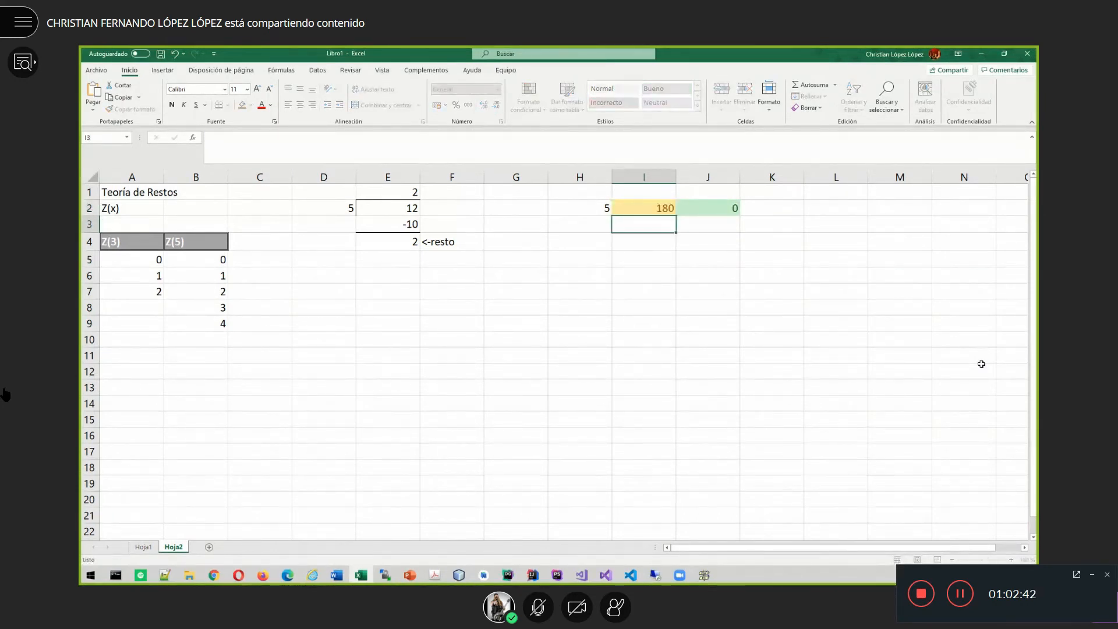
- Test dividends 6547654, 2 and finally 0 in I2, leaving remainder 0
key("Up")
type("6547654")
key("Return")
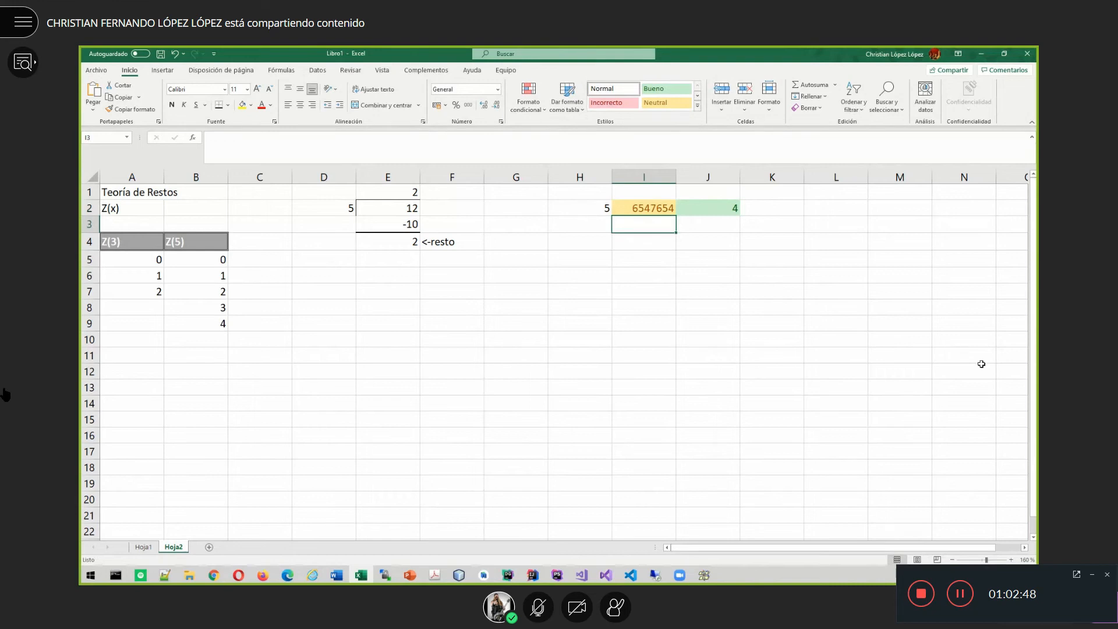
key("Up")
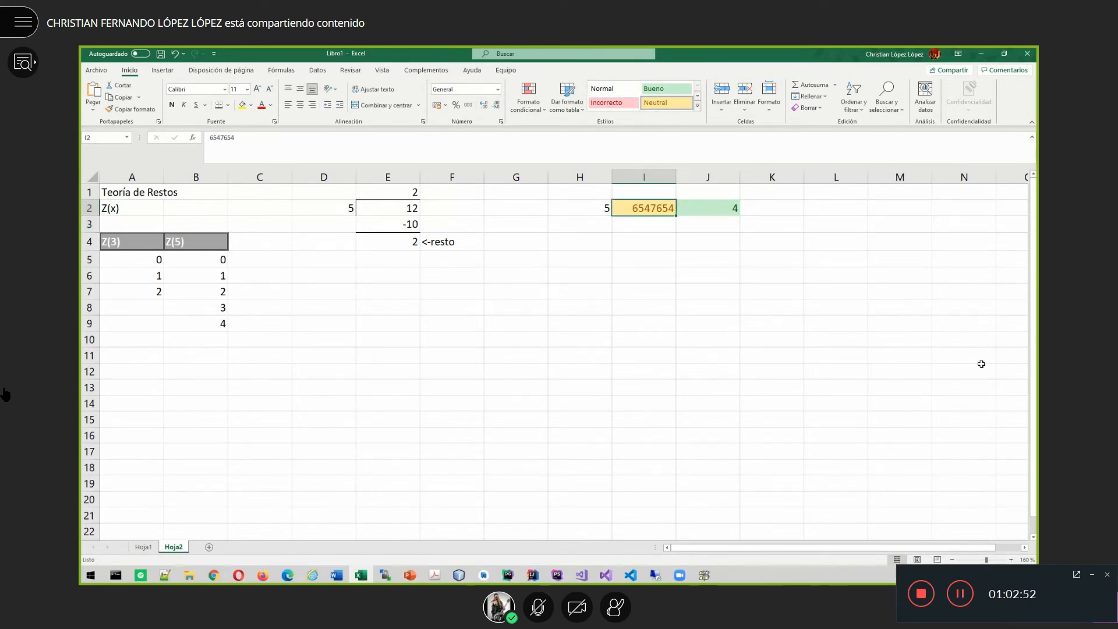
type("2")
key("Return")
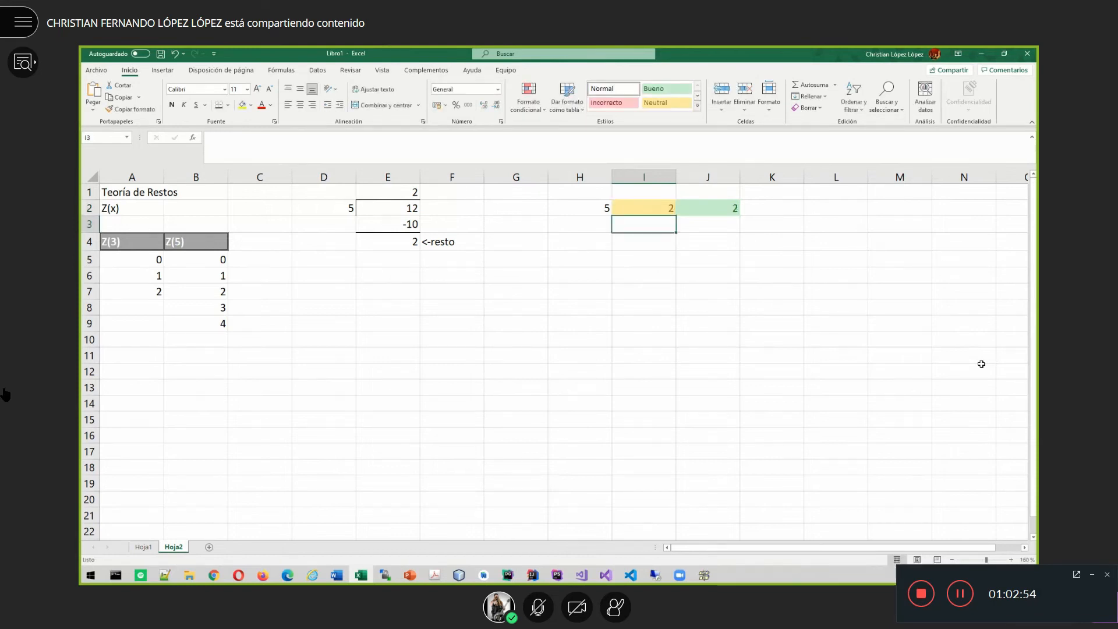
key("Up")
type("0")
key("Return")
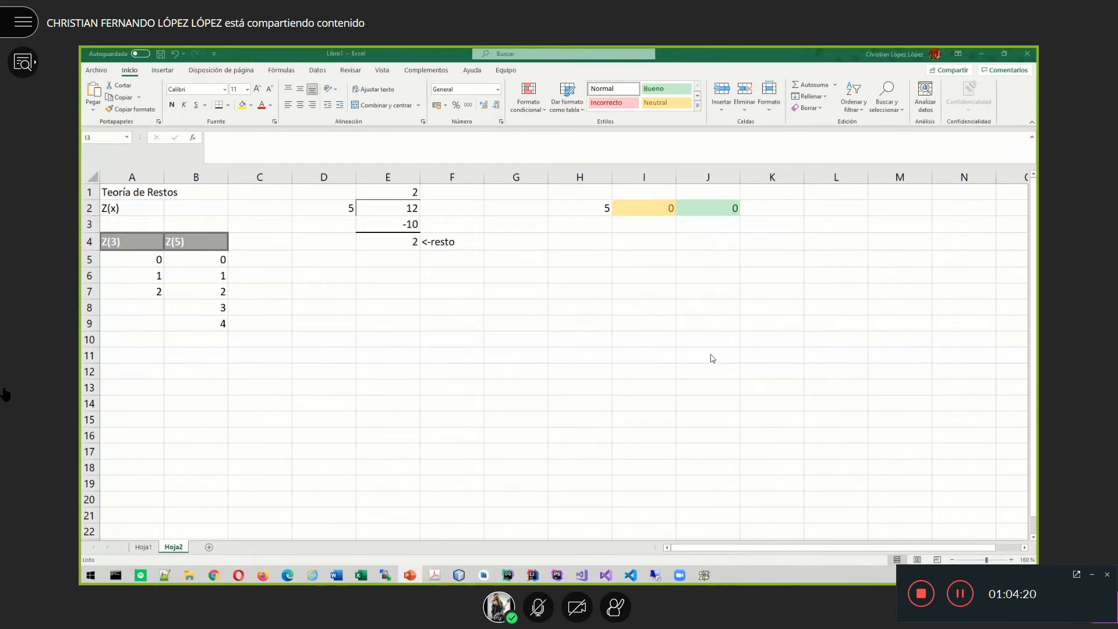
- Enter 2001 in cell G8 as the countdown's starting number
left_click(515, 324)
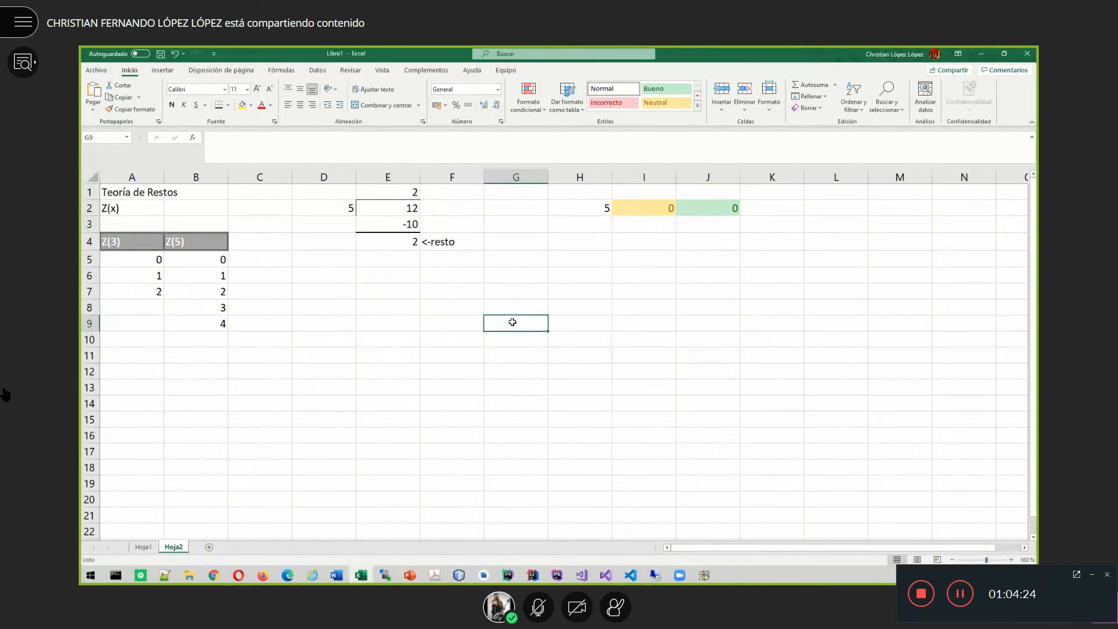
left_click(508, 306)
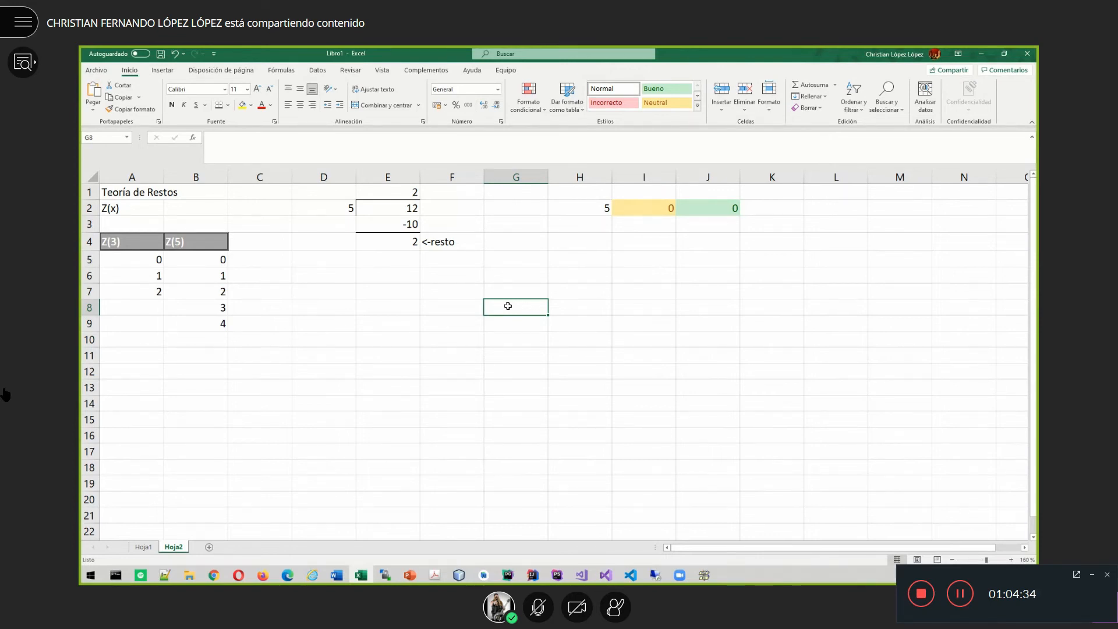
type("2001")
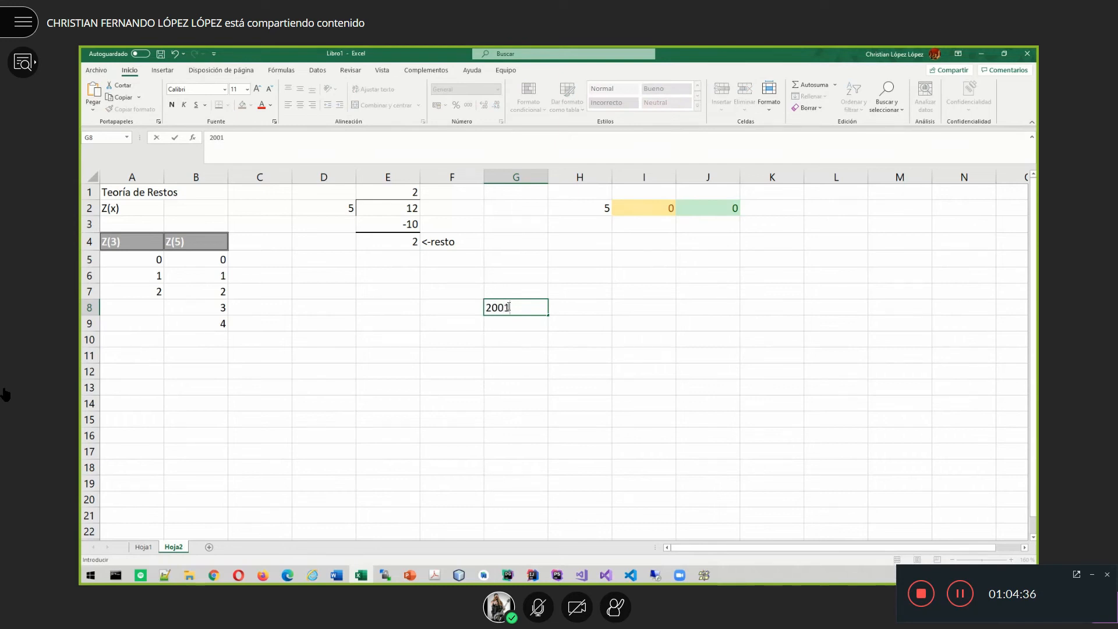
key("Return")
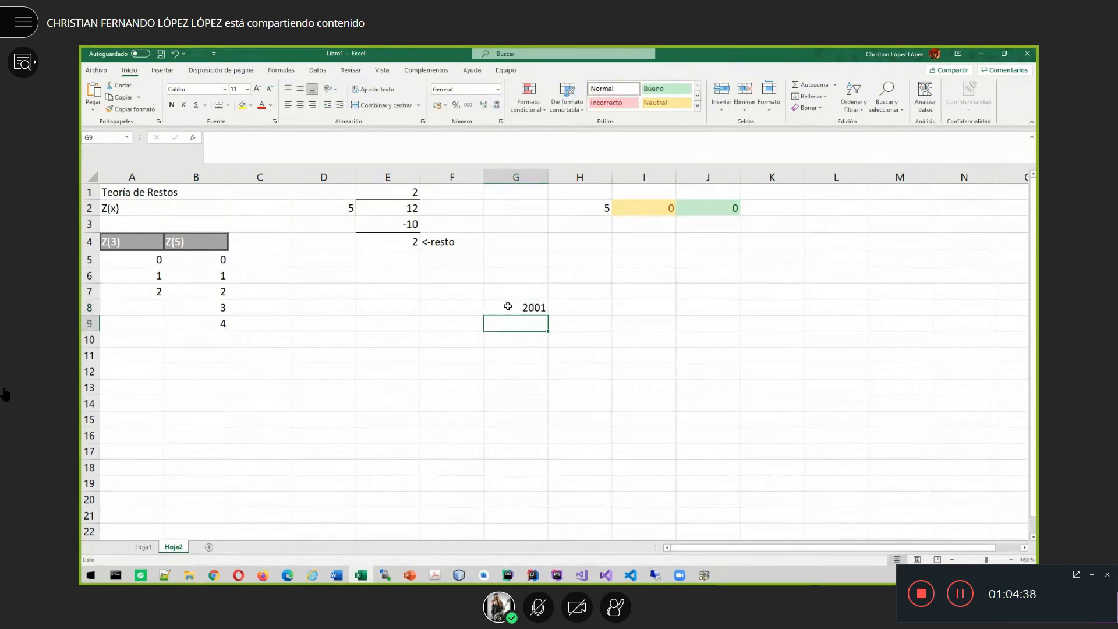
- Apply Todos los bordes to G9:G20 below the 2001 heading
left_click_drag(519, 330, 521, 502)
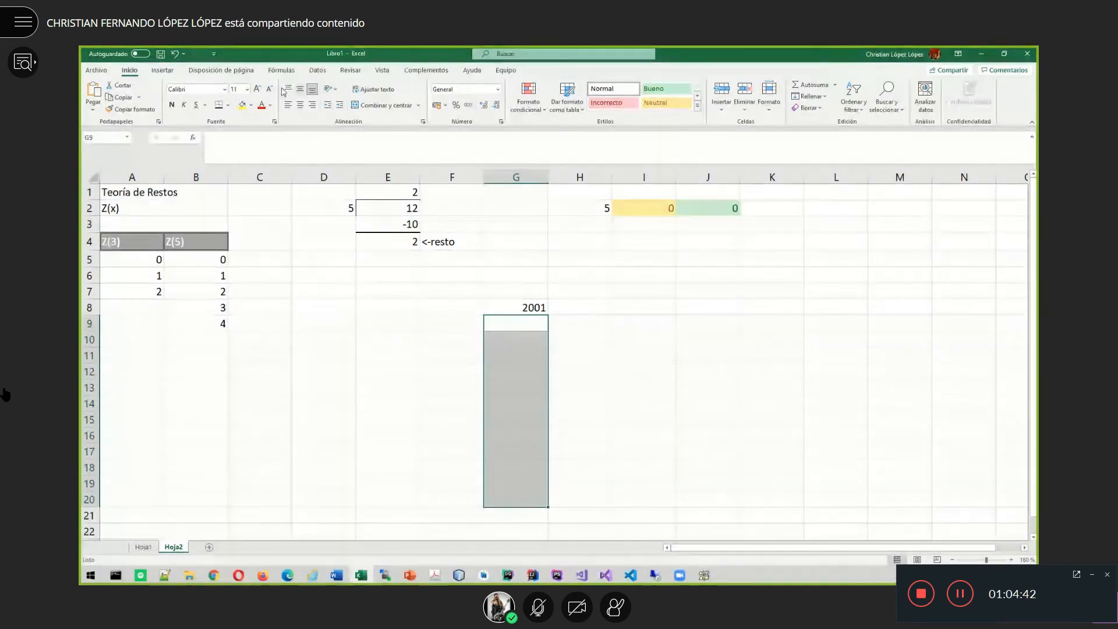
left_click(230, 106)
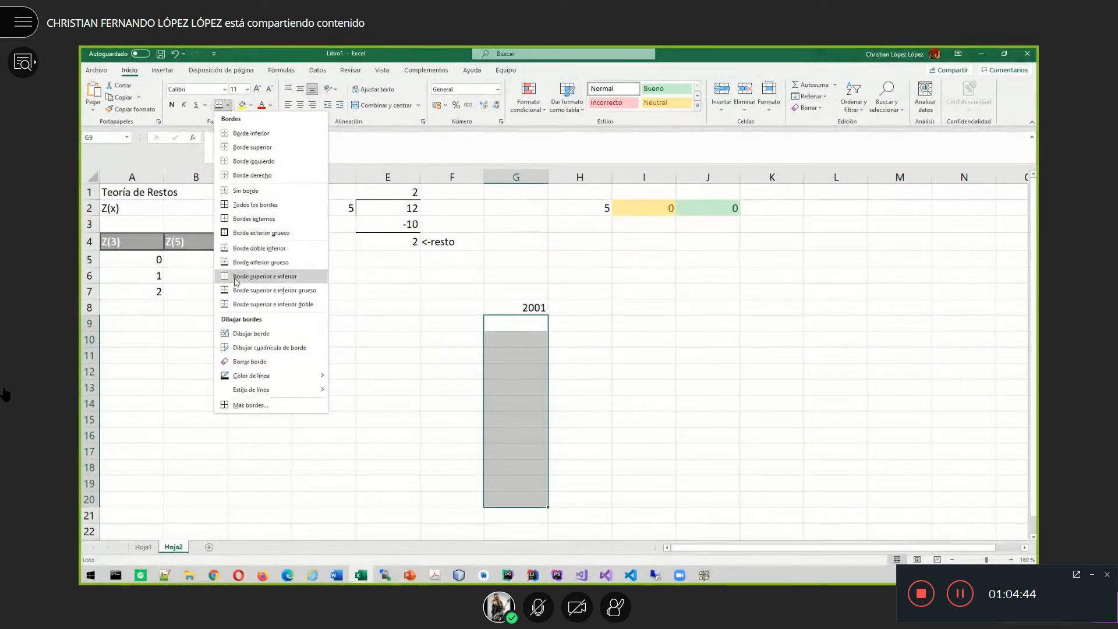
left_click(254, 204)
left_click(684, 387)
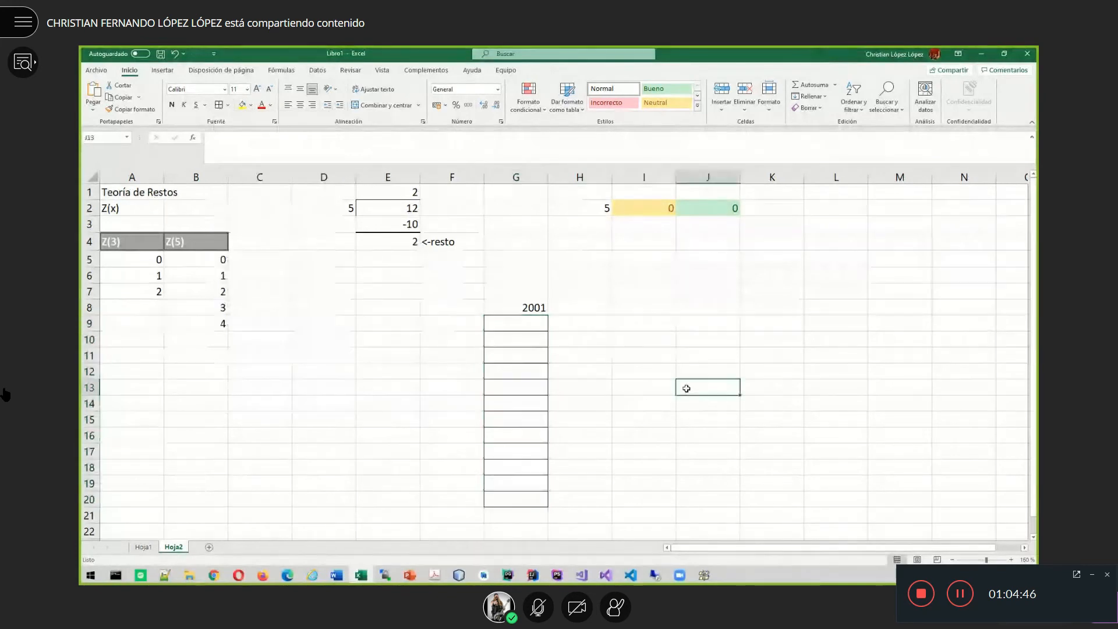
- Label the column's rows with 0 in F20, 1 in F19 and ',,,' in F16
left_click(467, 496)
type("0")
key("Up")
type("1")
key("Up")
key("Up")
key("Up")
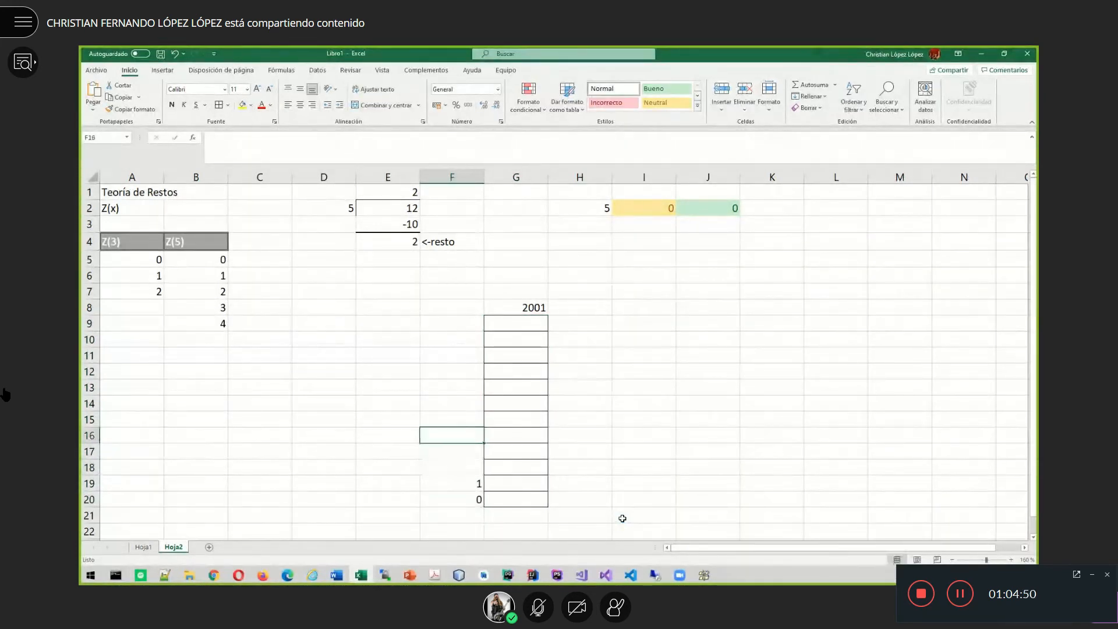
type("...")
key("BackSpace")
key("BackSpace")
key("BackSpace")
type(",,,,")
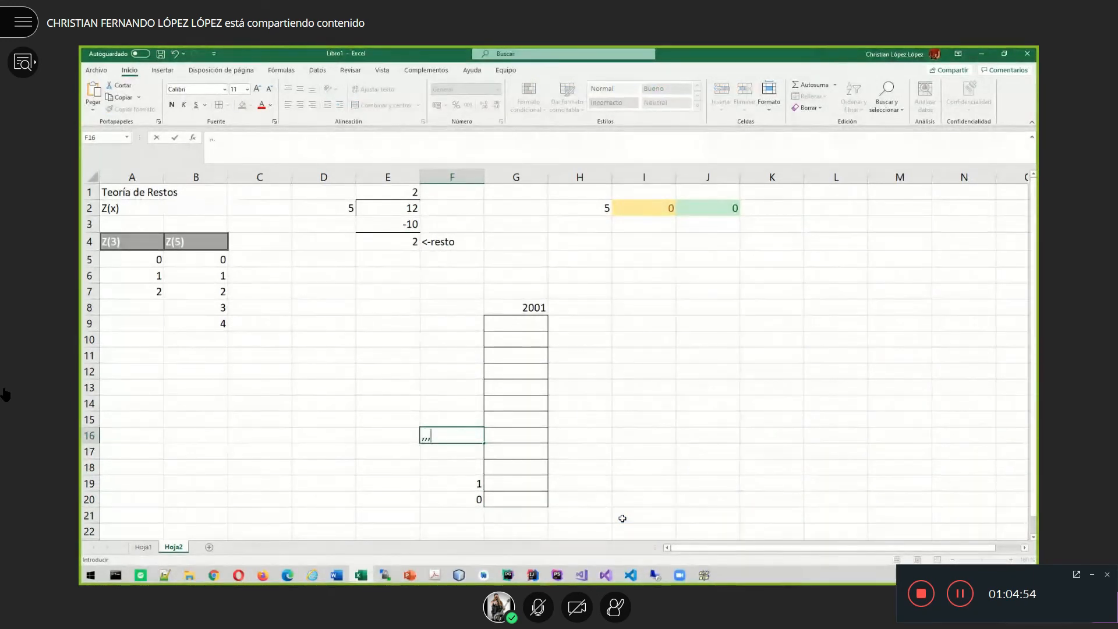
key("BackSpace")
key("Up")
key("Up")
key("Up")
key("Up")
key("Up")
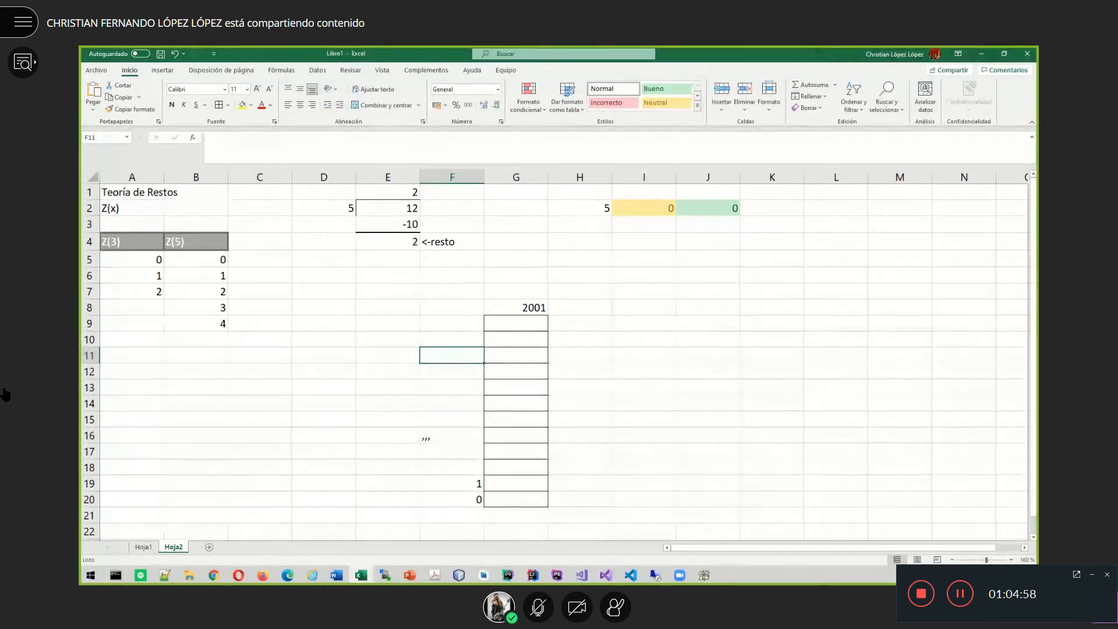
- Enter 2000 in F9 beside the first bordered cell
left_click(441, 325)
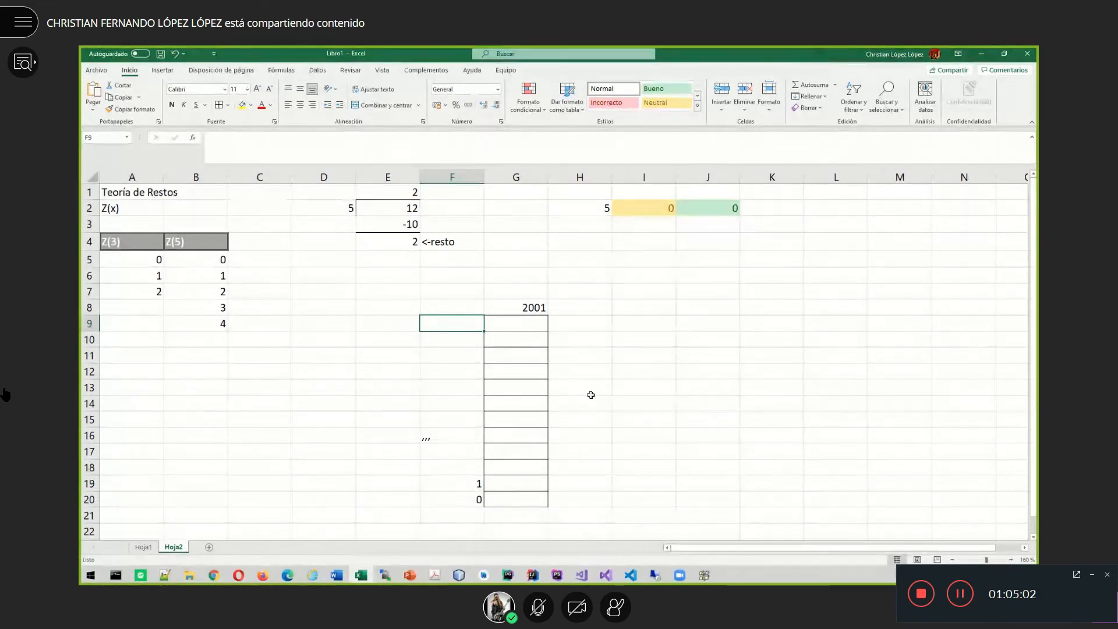
type("2000")
key("Return")
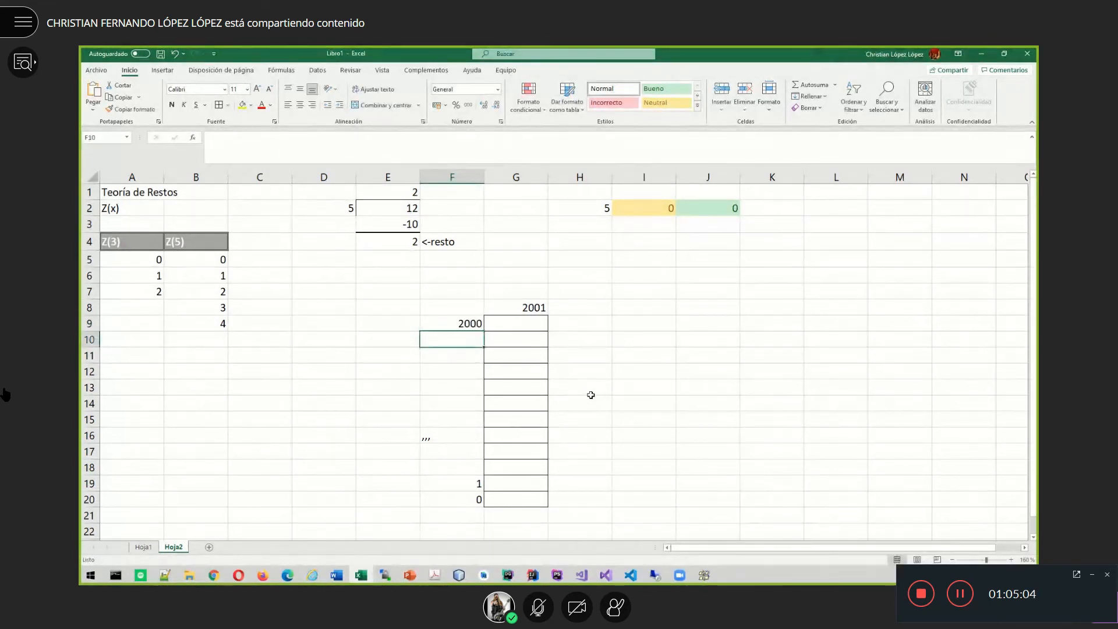
key("Right")
key("Right")
key("Right")
key("Right")
key("Up")
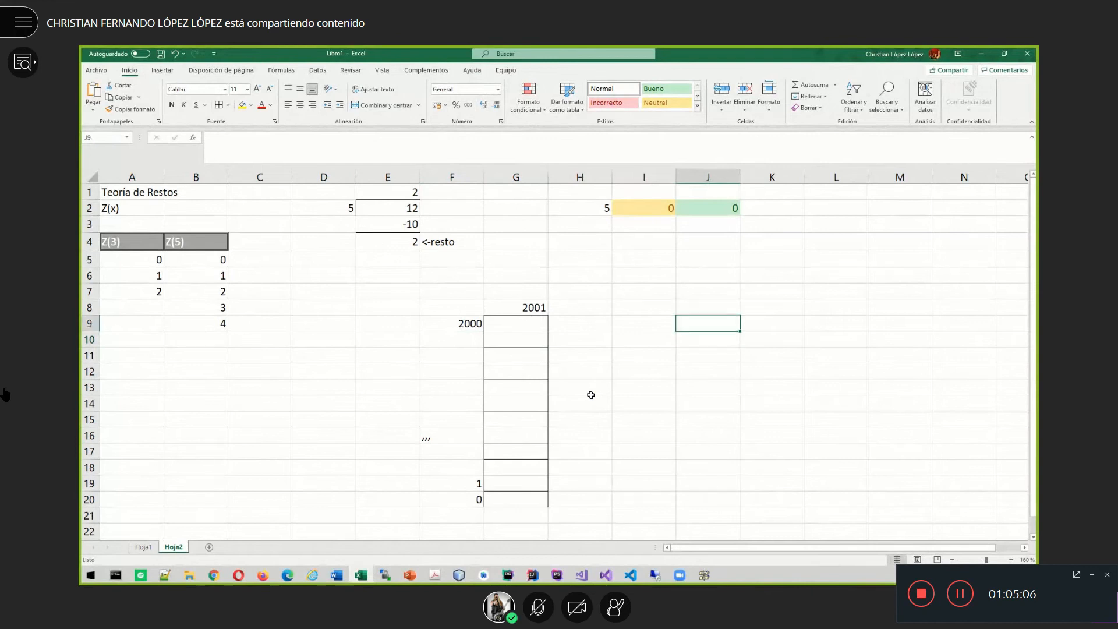
key("Left")
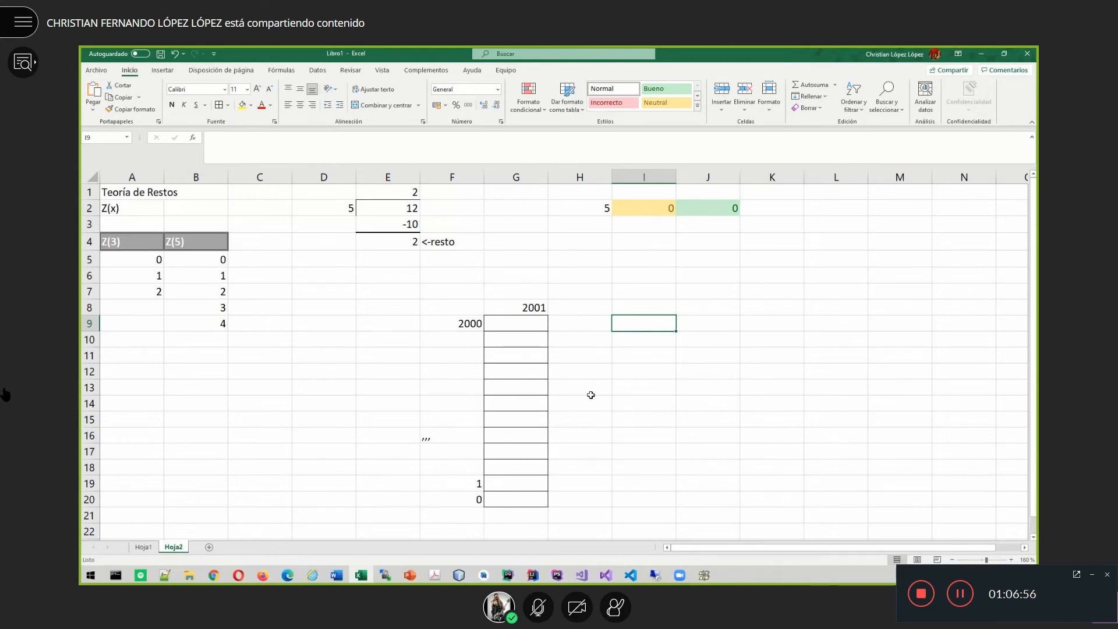
- Type the label 'f(x)' into D13, then move the selection to B13
left_click(329, 390)
type("f")
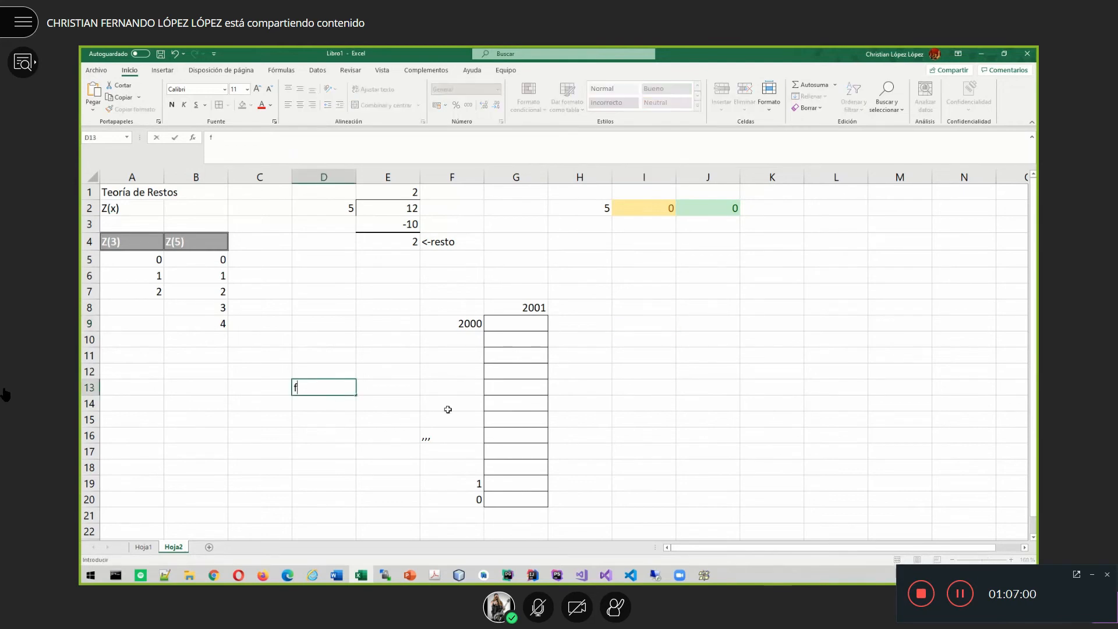
type("(x)")
key("Return")
key("Left")
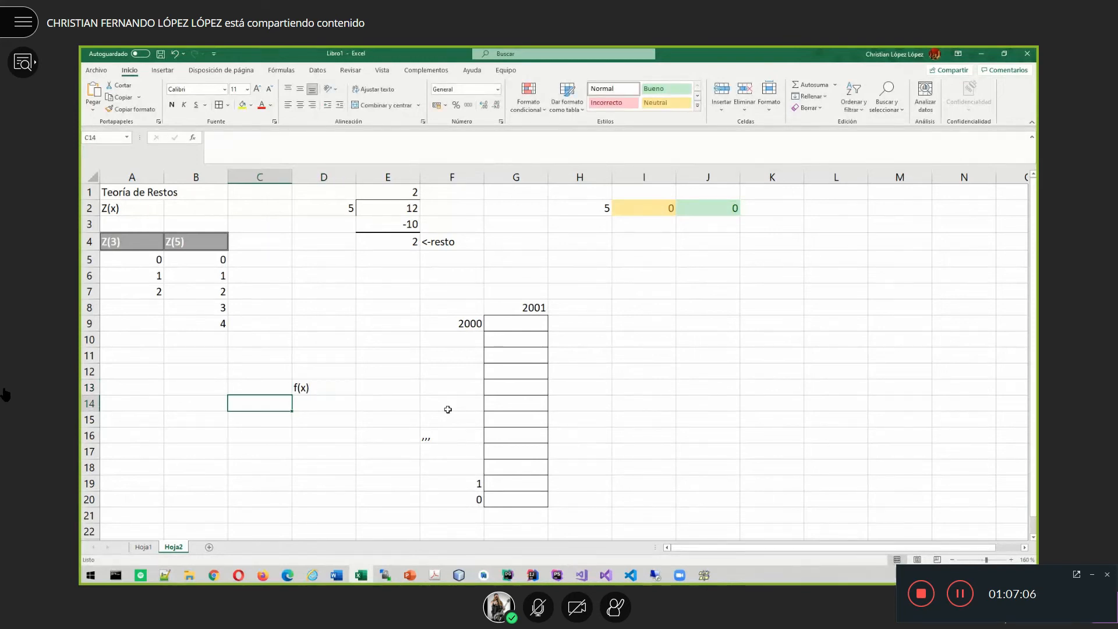
key("Left")
key("Up")
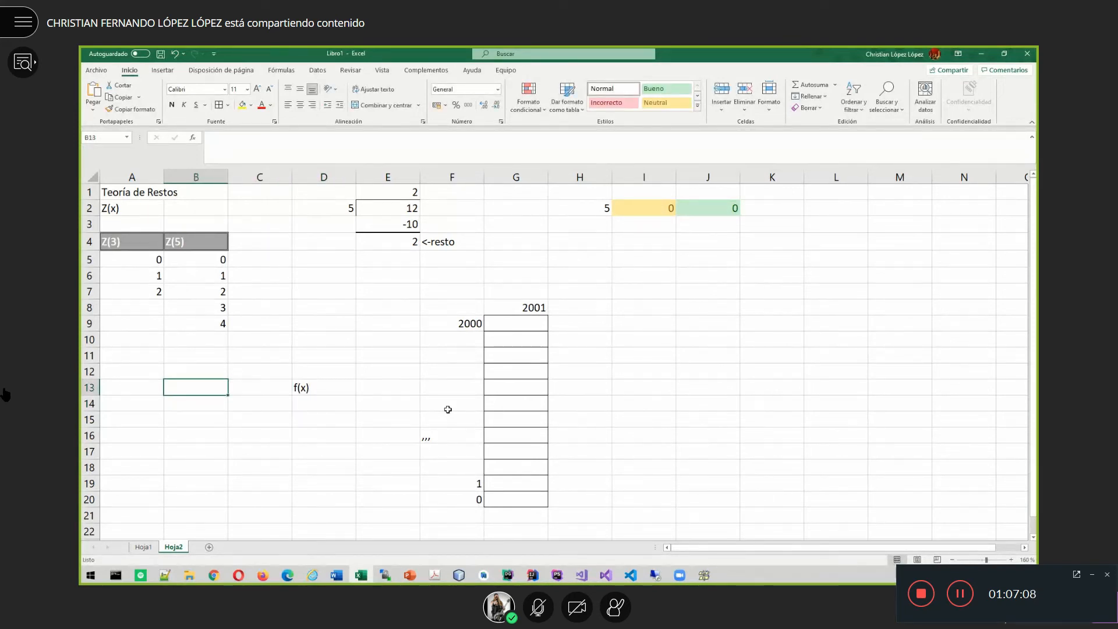
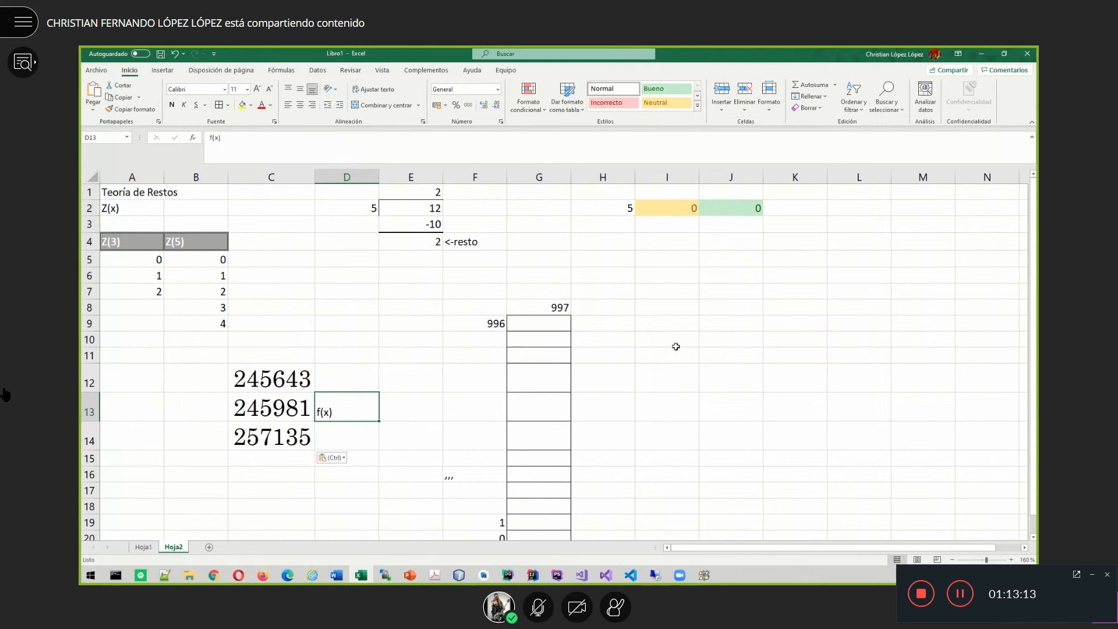
- Select the cell holding 997, then select cell D7 for a records note
left_click(556, 258)
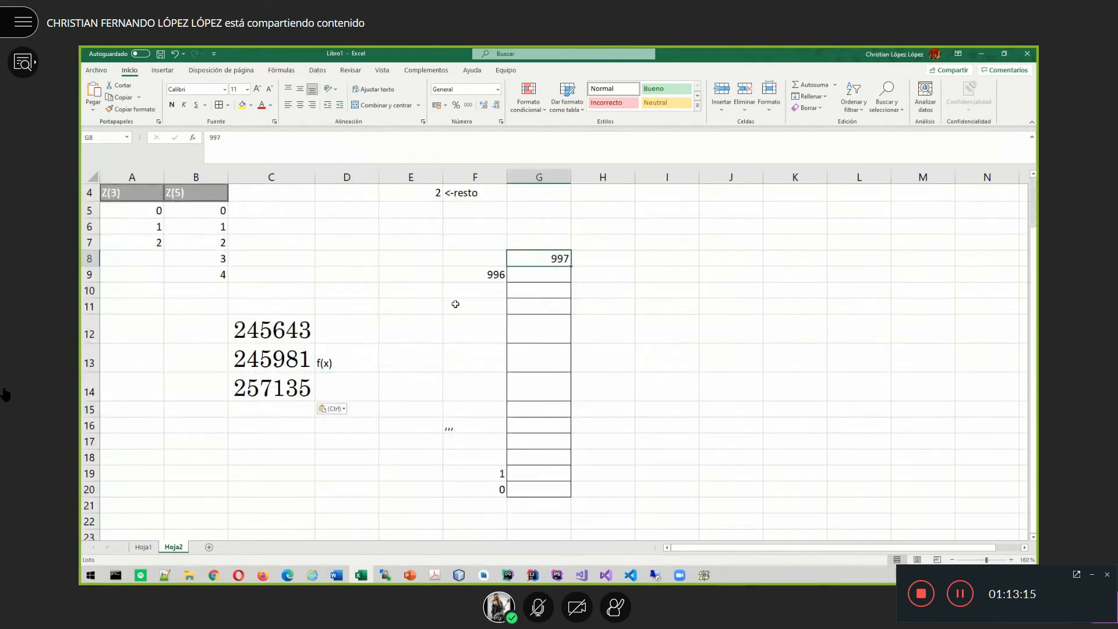
left_click(365, 244)
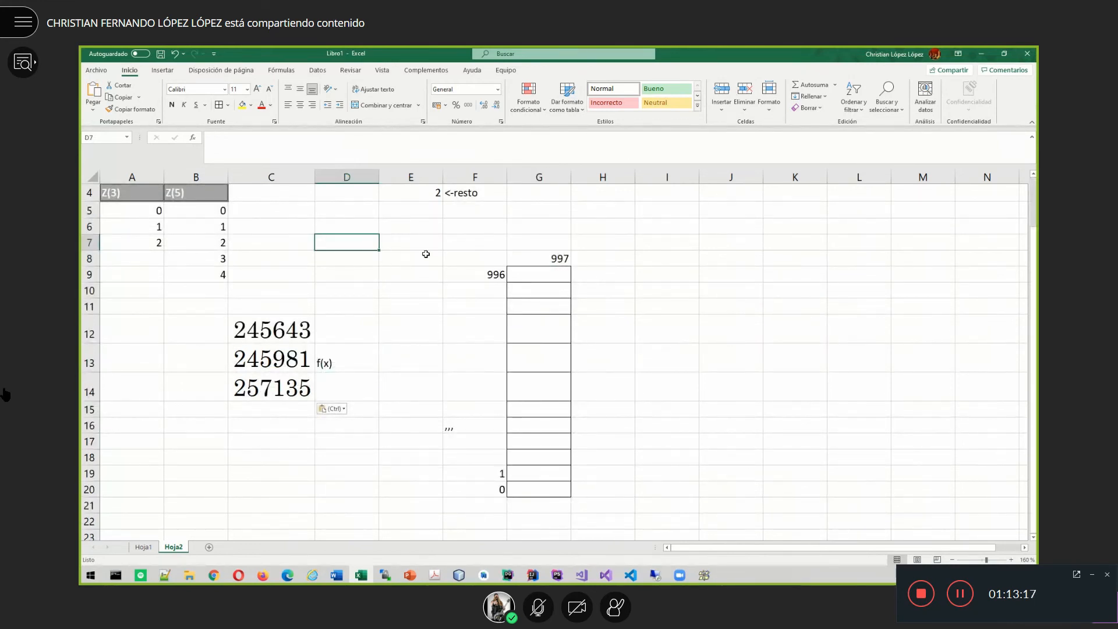
- Enter '#Total de Registros a almacenar=900' in cell D7
type("#Total d")
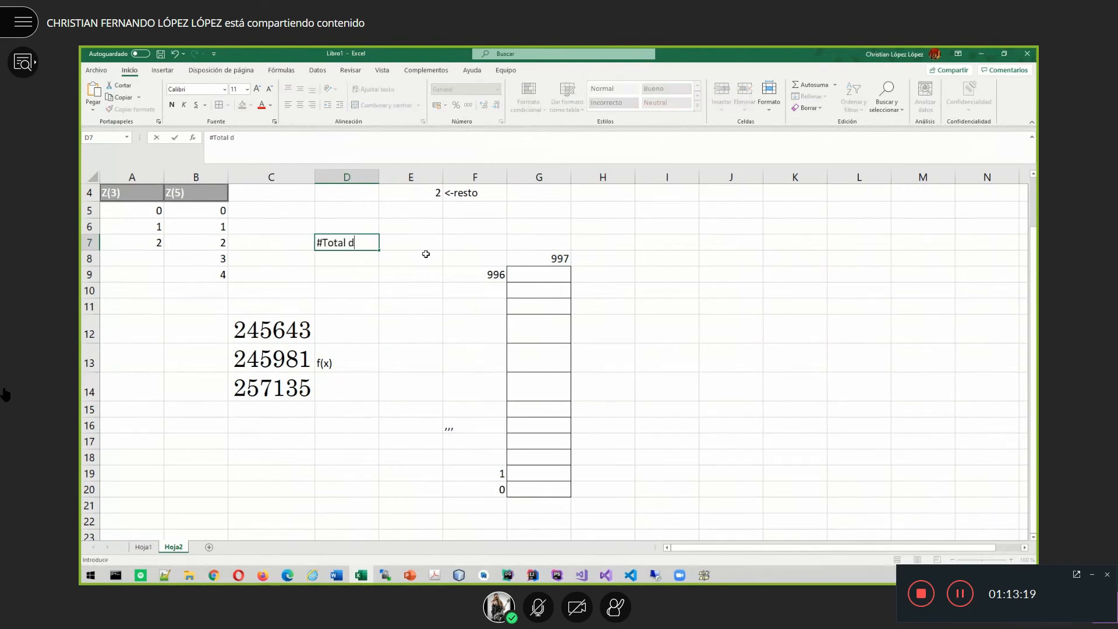
type("e Registros a a")
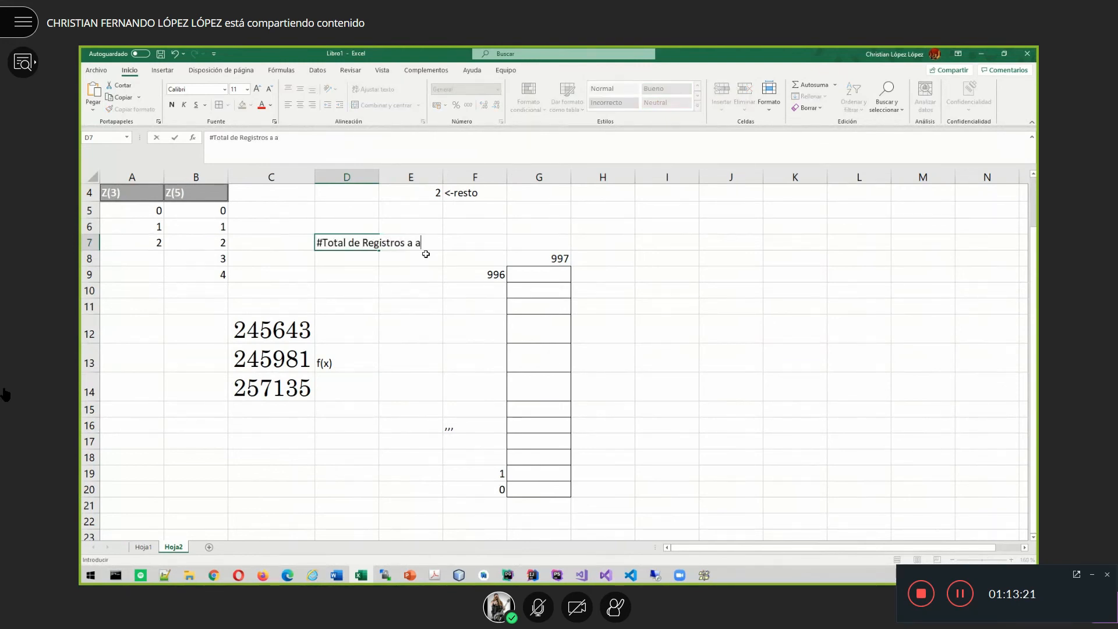
type("lmacenar=900")
key("Return")
key("Right")
key("Right")
key("Right")
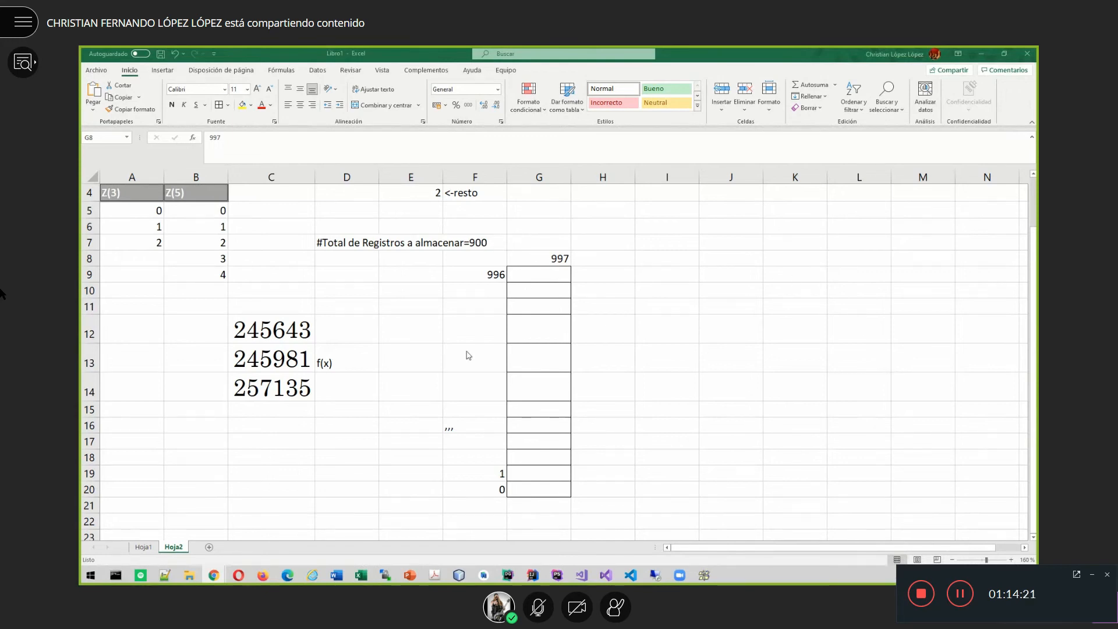
scroll(422, 369, "up", 1)
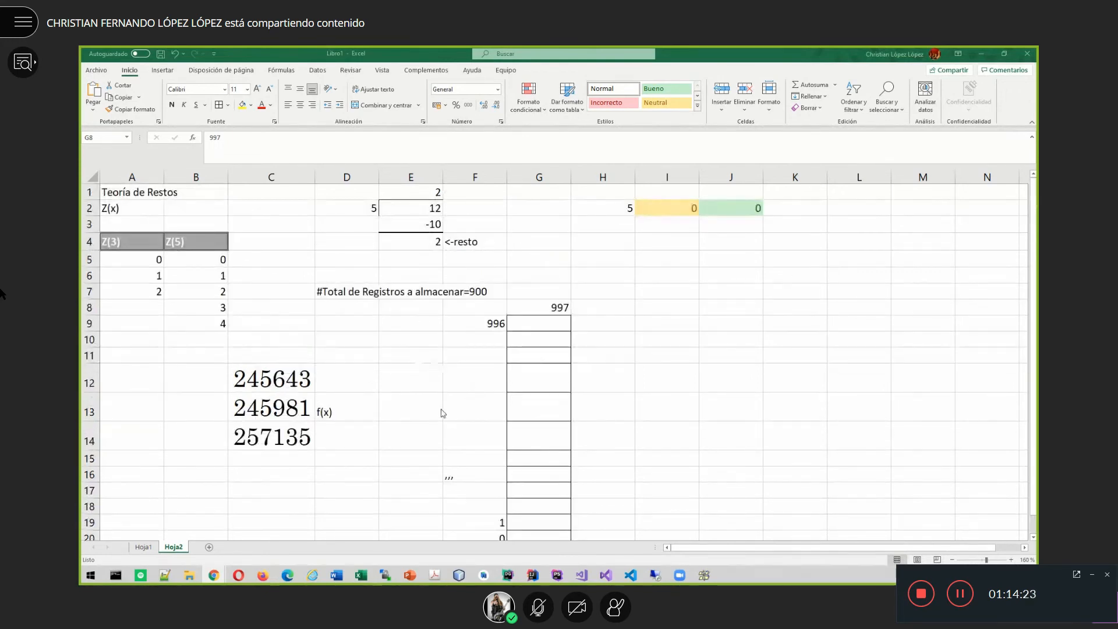
left_click(406, 407)
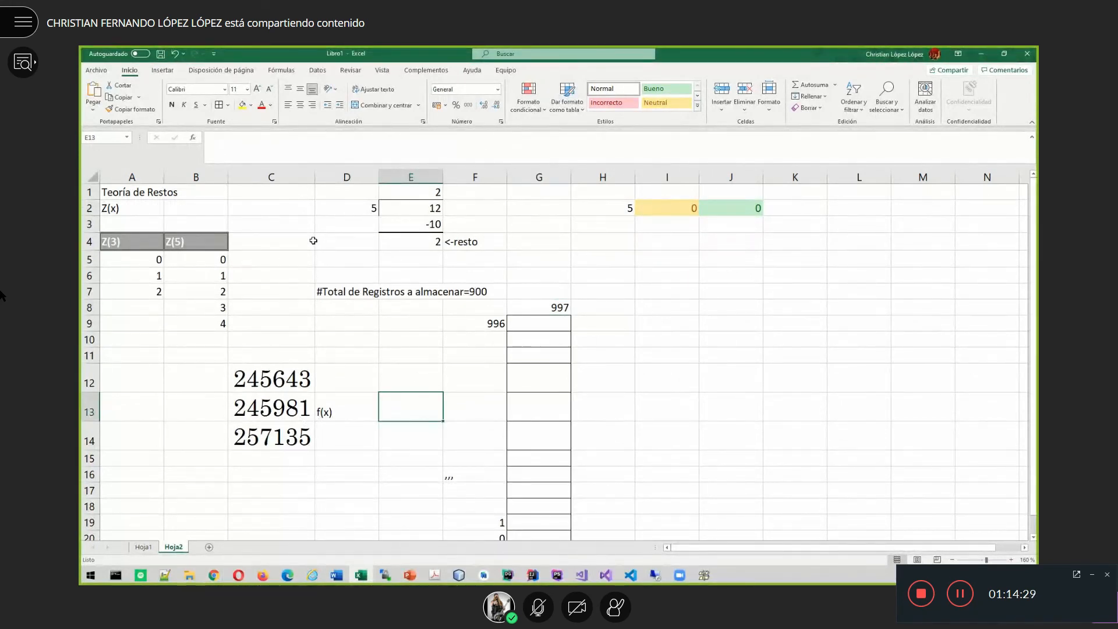
left_click(732, 219)
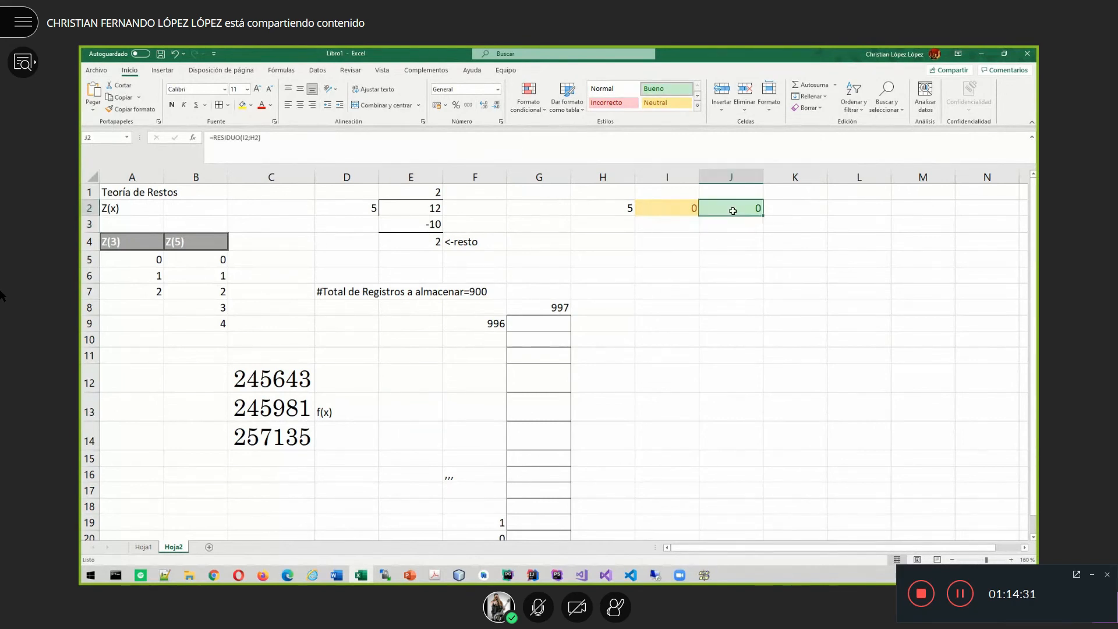
left_click(412, 411)
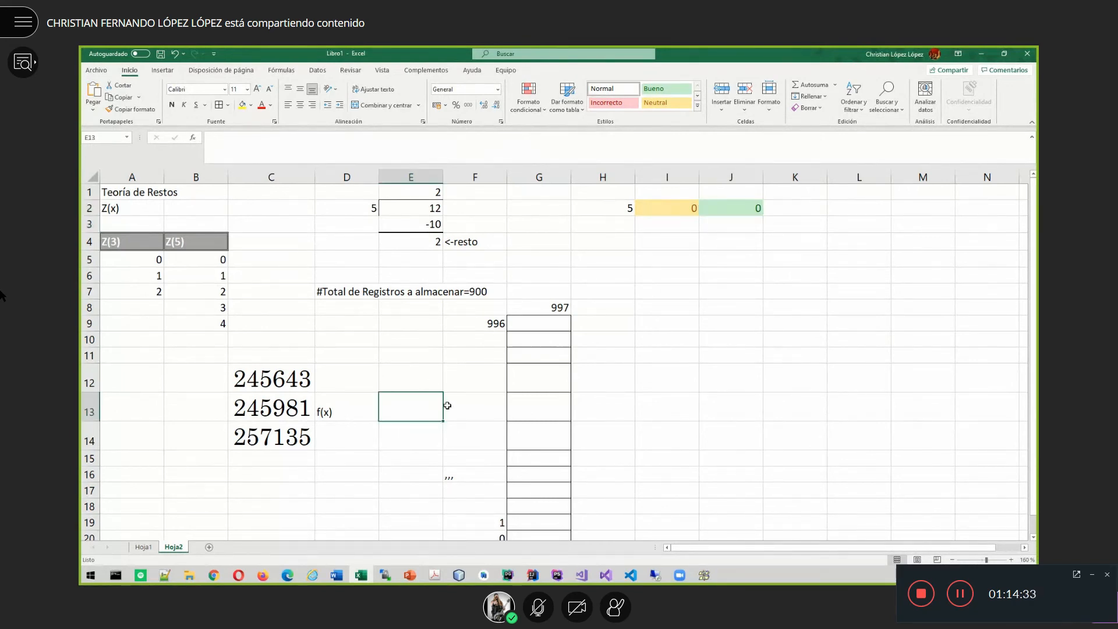
type("=RES")
key("Tab")
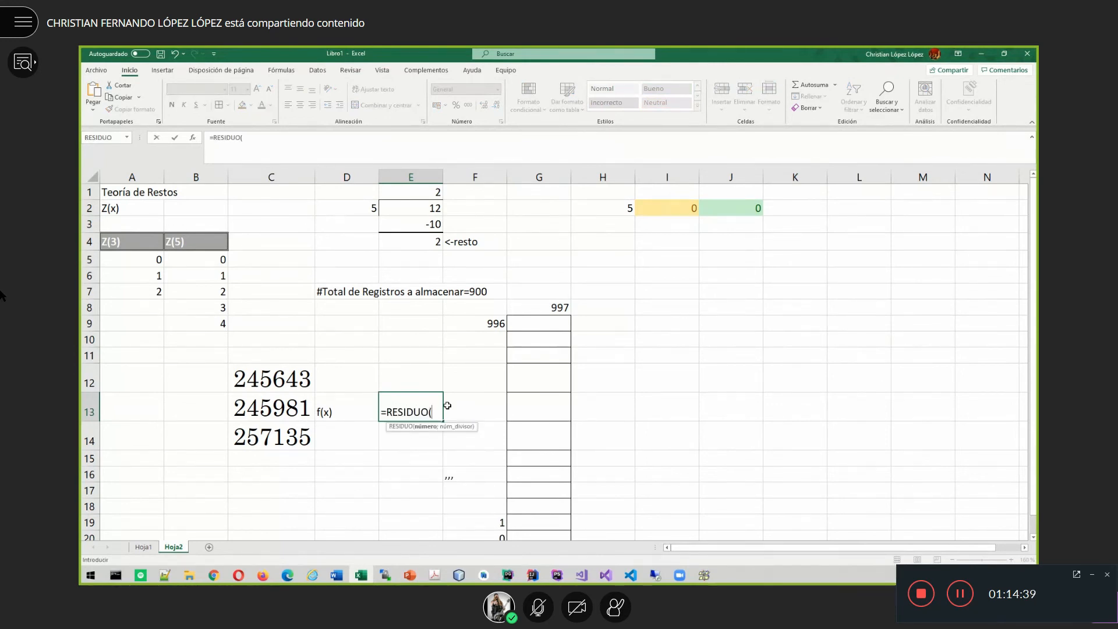
left_click(267, 376)
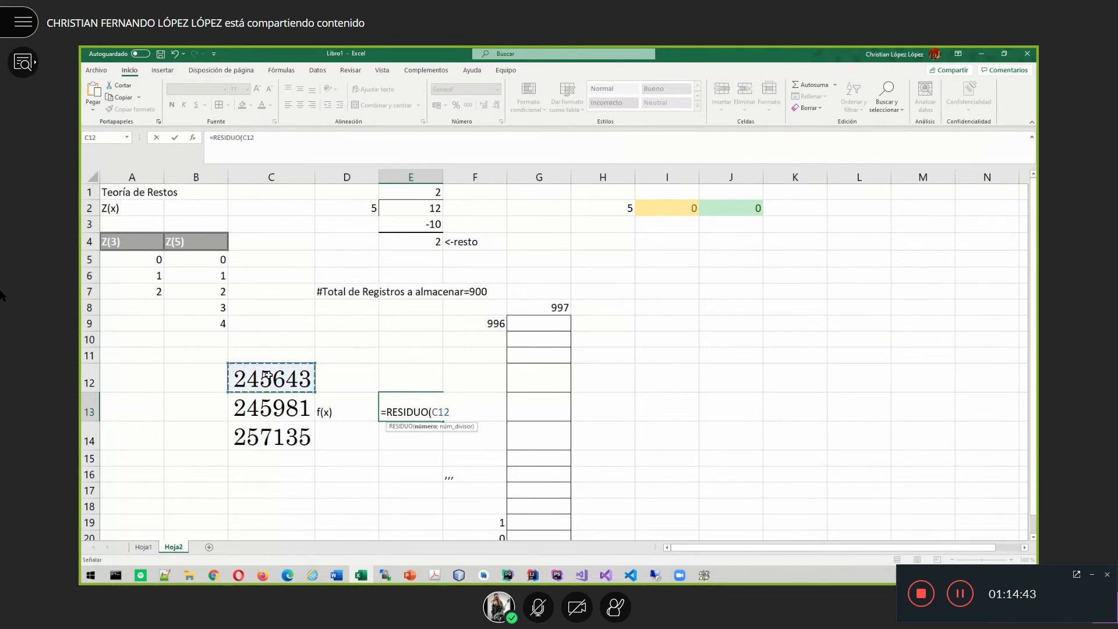
key("Escape")
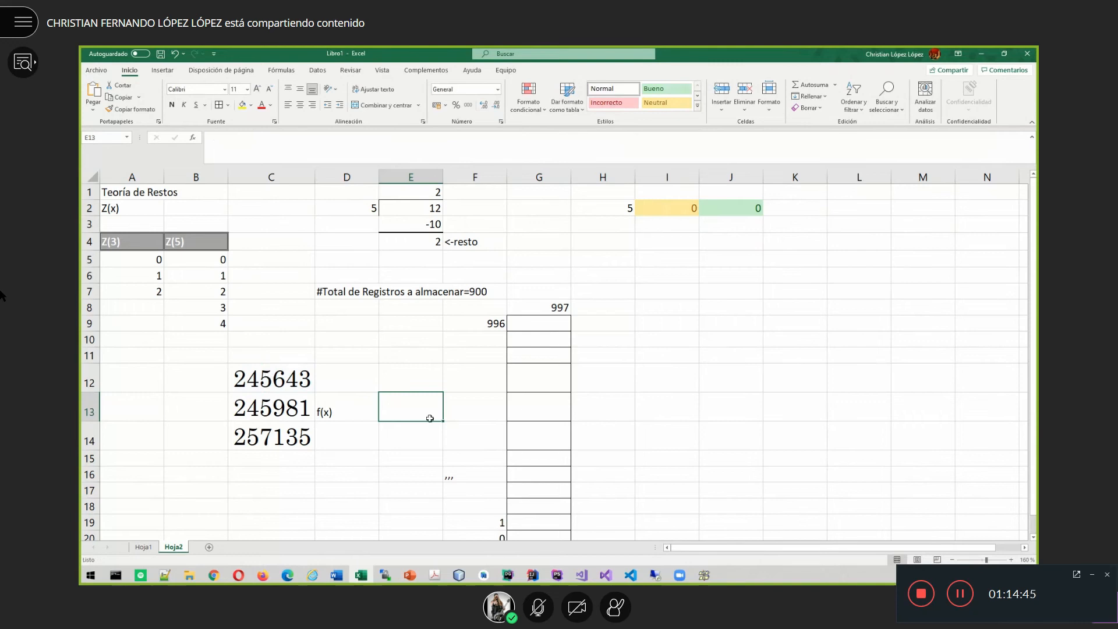
- Start a RESIDUO formula in F13 with E13 as dividend and G8 (997) as divisor
left_click(476, 416)
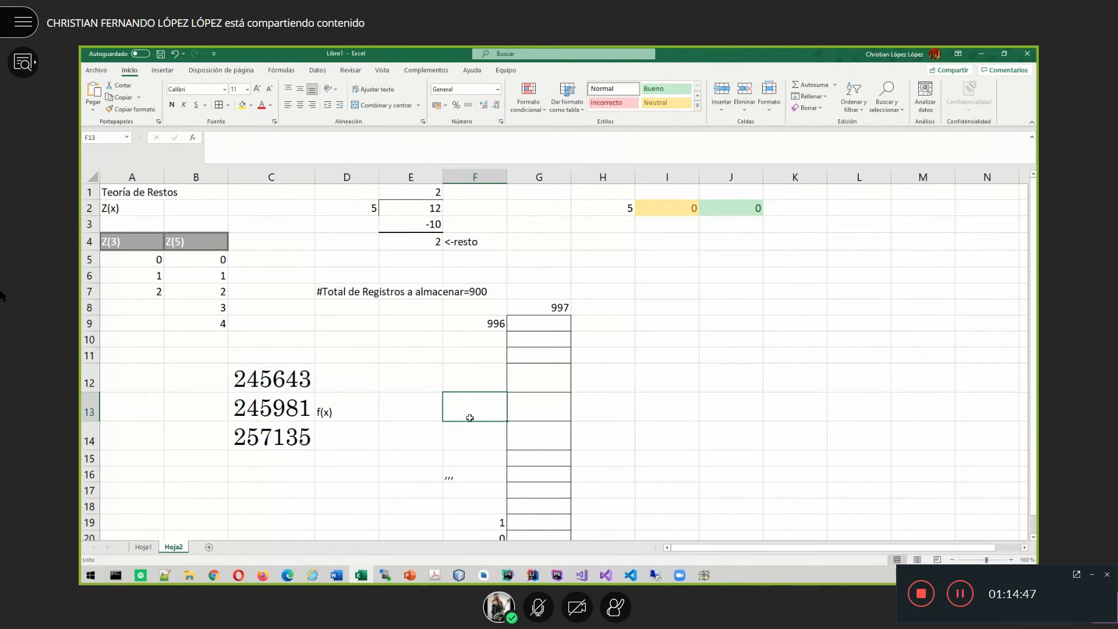
type("RE")
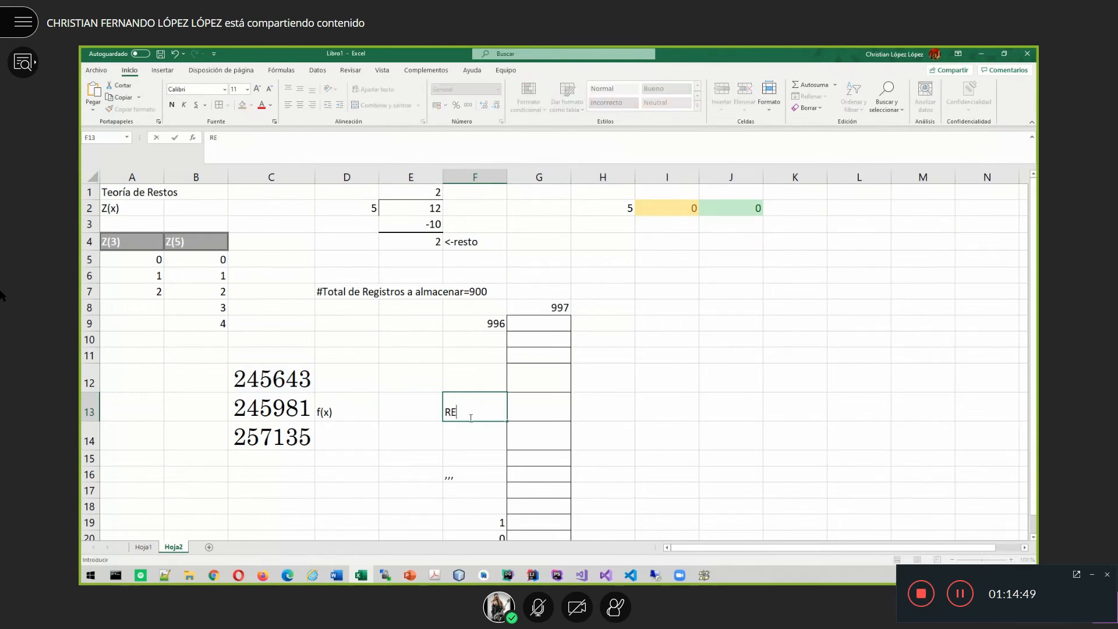
type("SI")
key("BackSpace")
key("BackSpace")
key("BackSpace")
key("BackSpace")
type(")=")
key("BackSpace")
key("BackSpace")
type("=RESIDUO(")
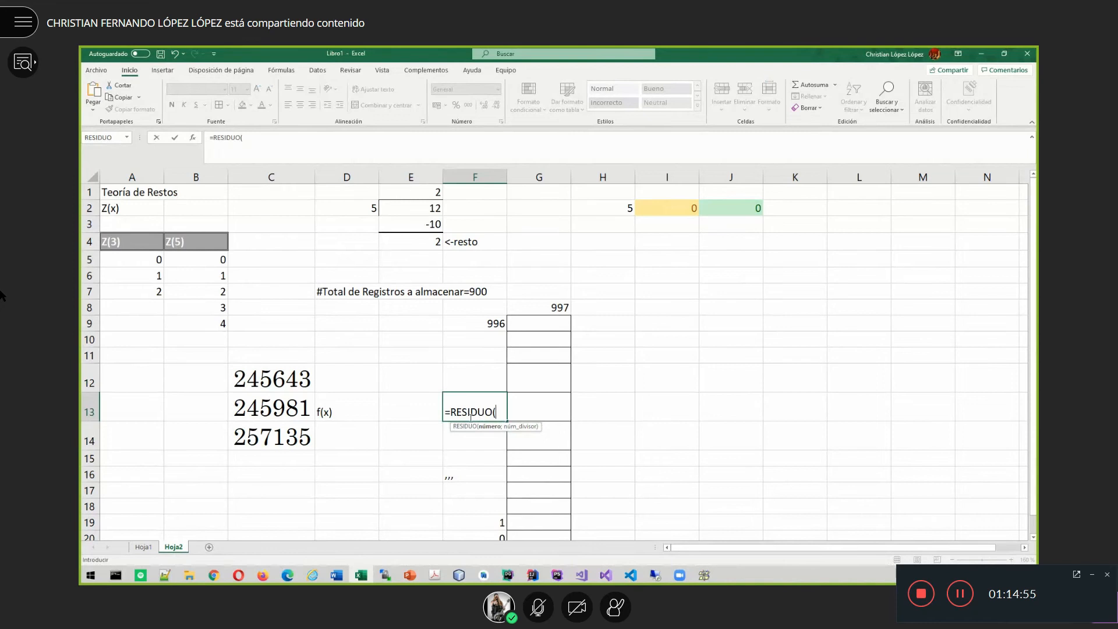
left_click(412, 412)
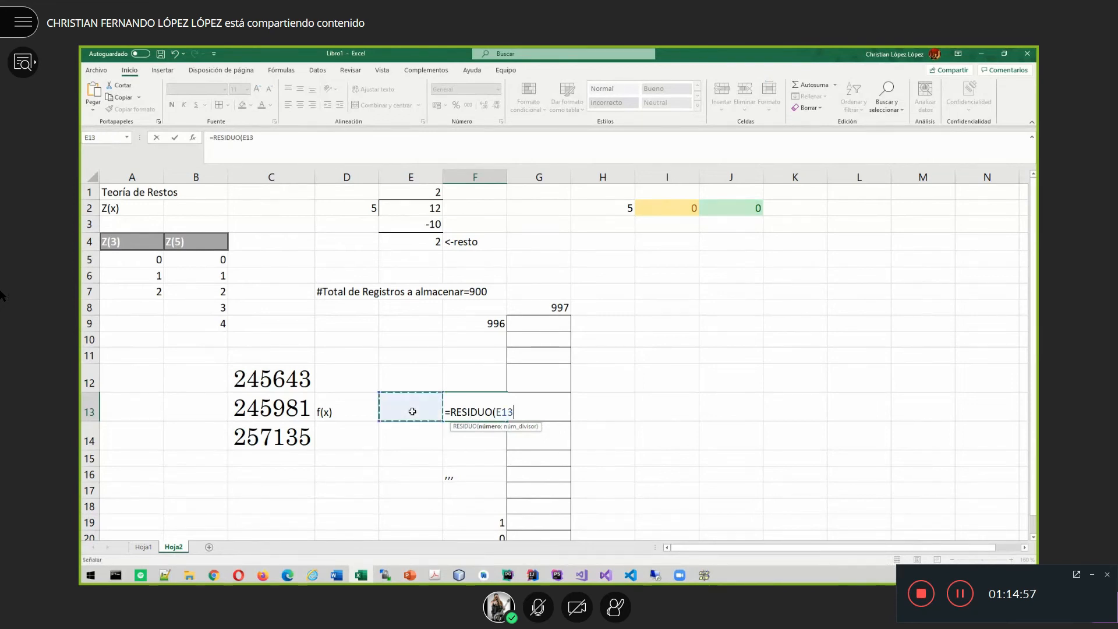
type(";")
left_click(548, 307)
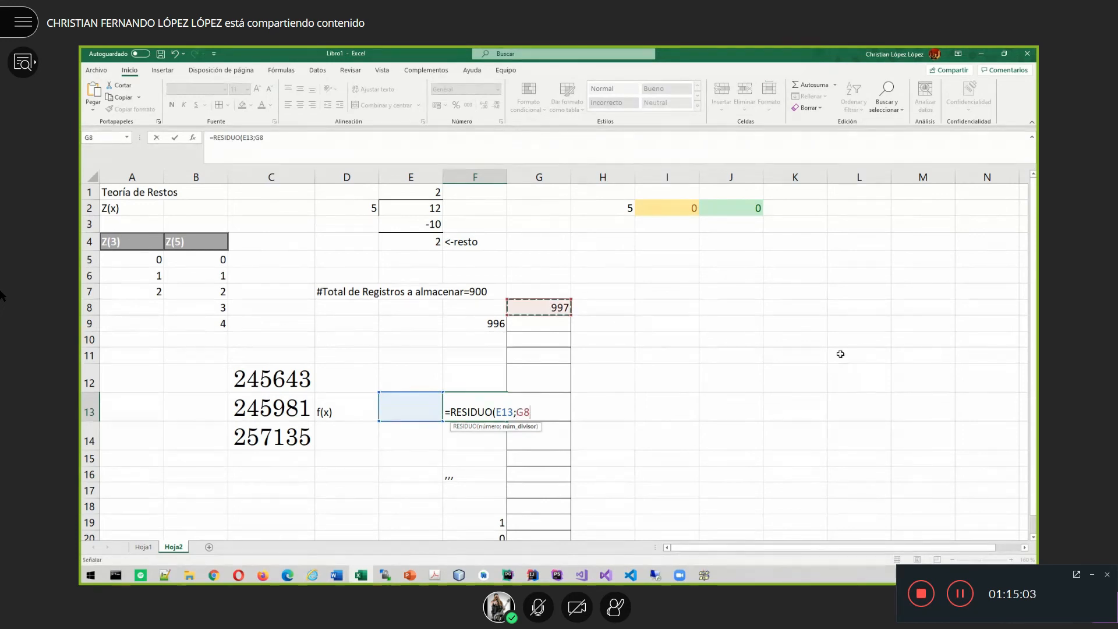
- Make the G8 divisor absolute ($G$8) and close the formula's parentheses
left_click(258, 137)
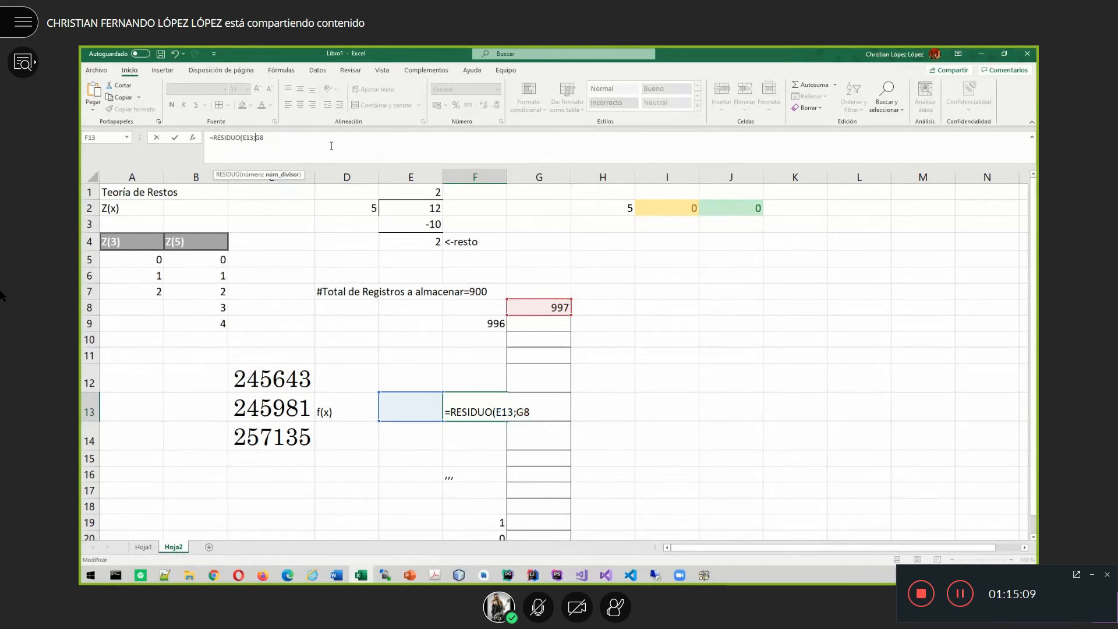
type("&")
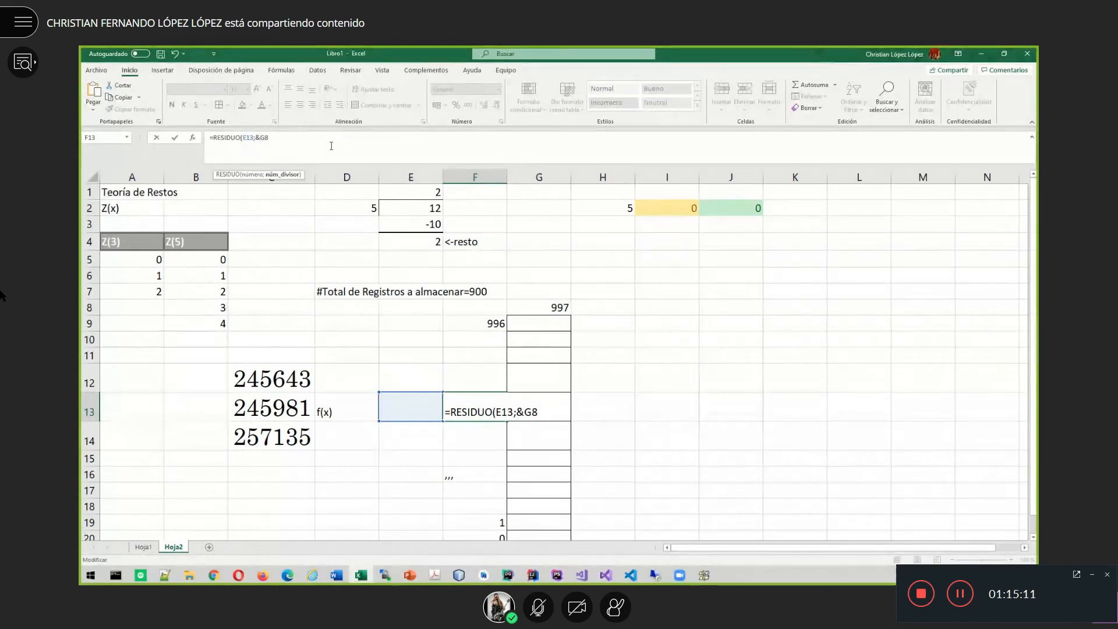
key("BackSpace")
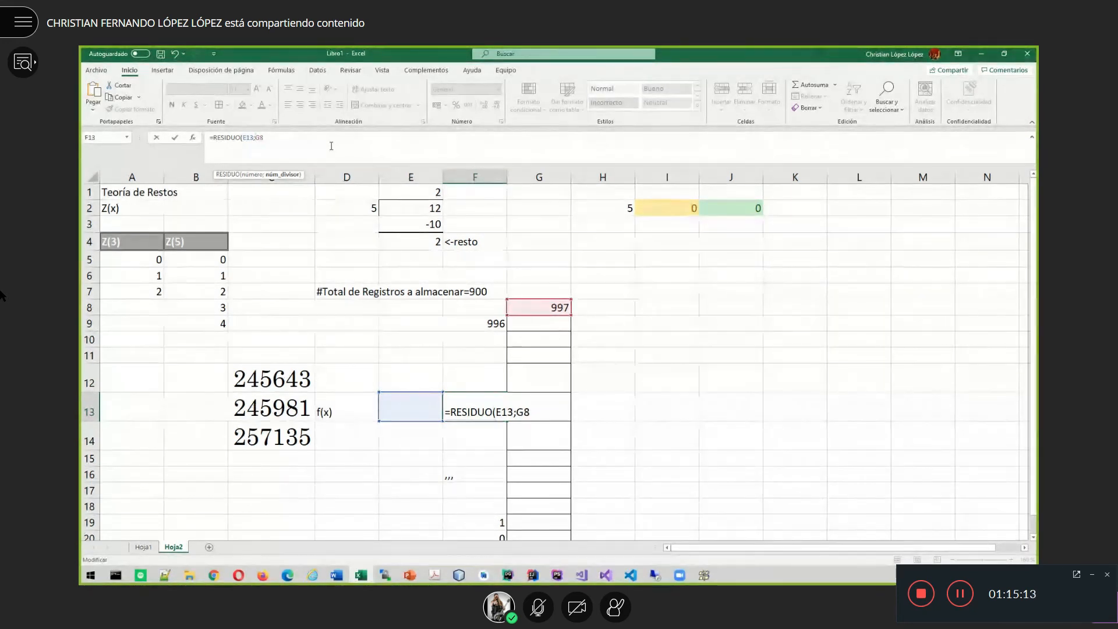
key("F4")
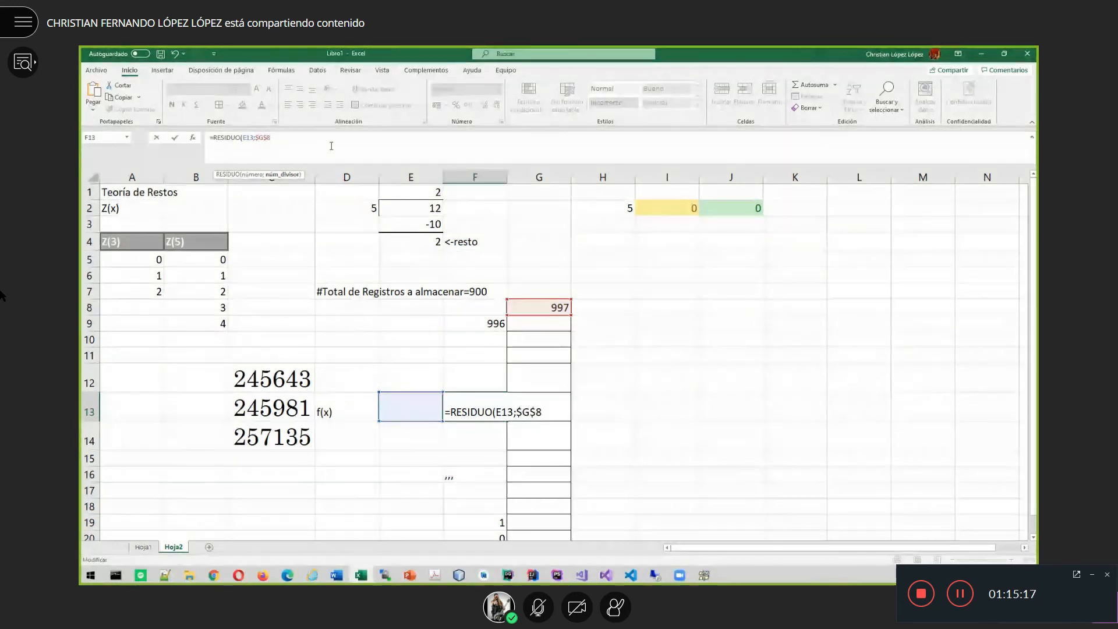
key("Left")
type(")")
- Fix the formula error so F13 holds =RESIDUO(E13;$G$8)
key("Return")
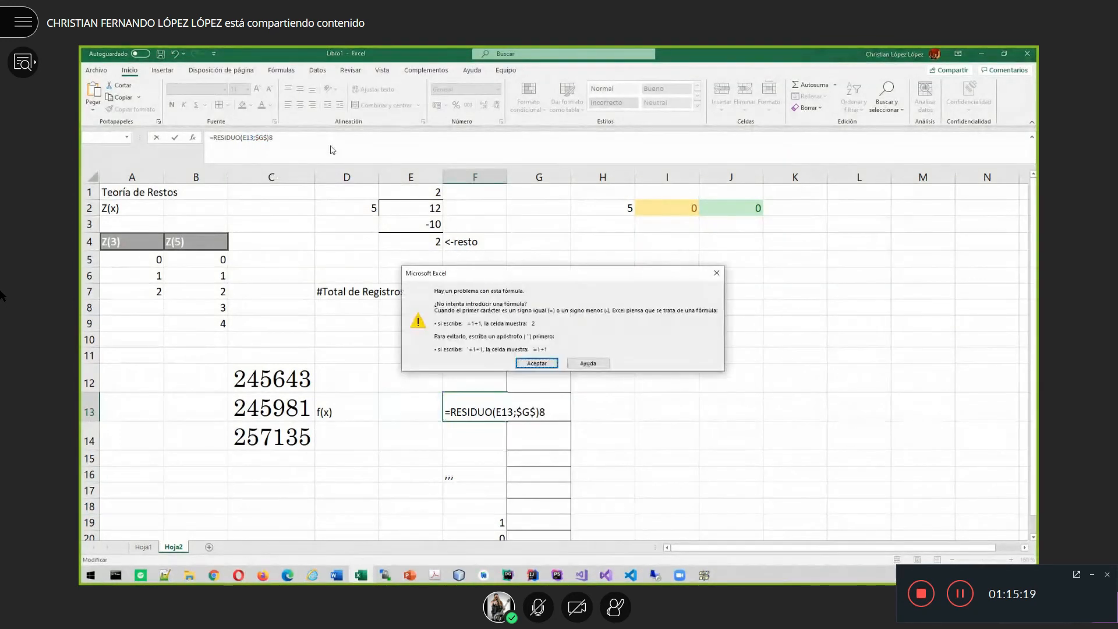
key("Return")
key("End")
key("BackSpace")
key("BackSpace")
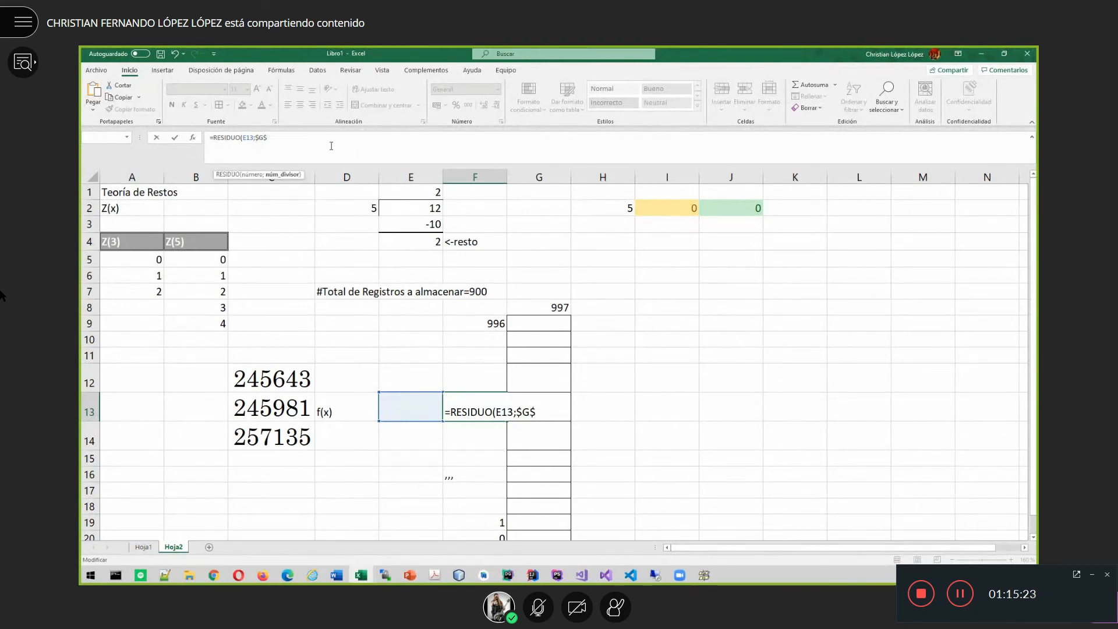
type("8")
key("ctrl+Return")
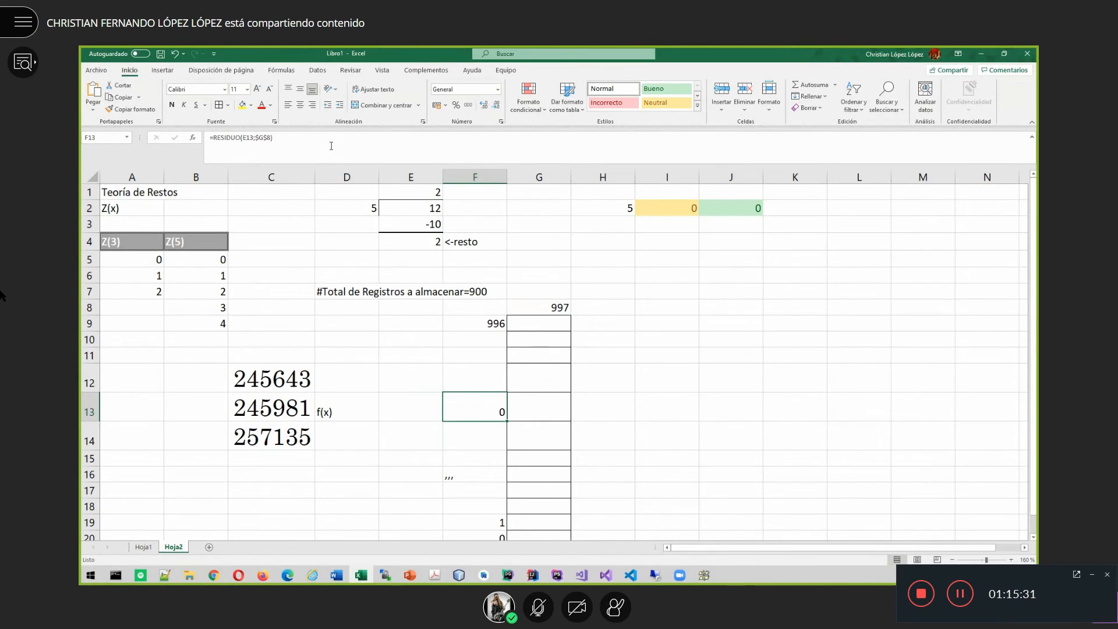
key("Up")
key("Left")
key("Left")
key("Left")
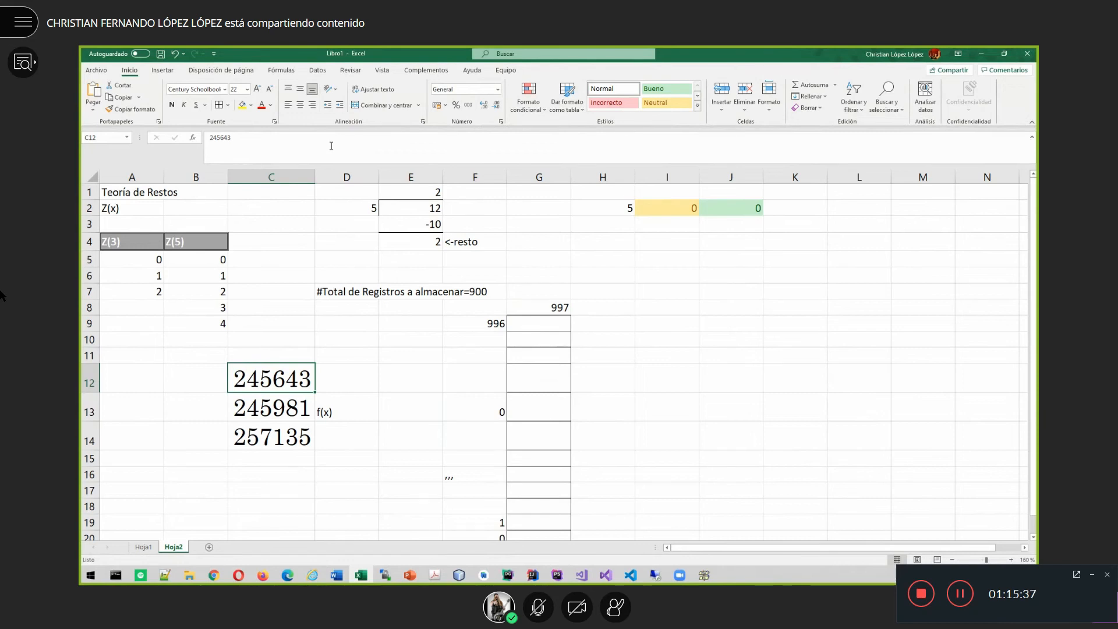
key("Right")
key("Right")
key("Right")
key("Down")
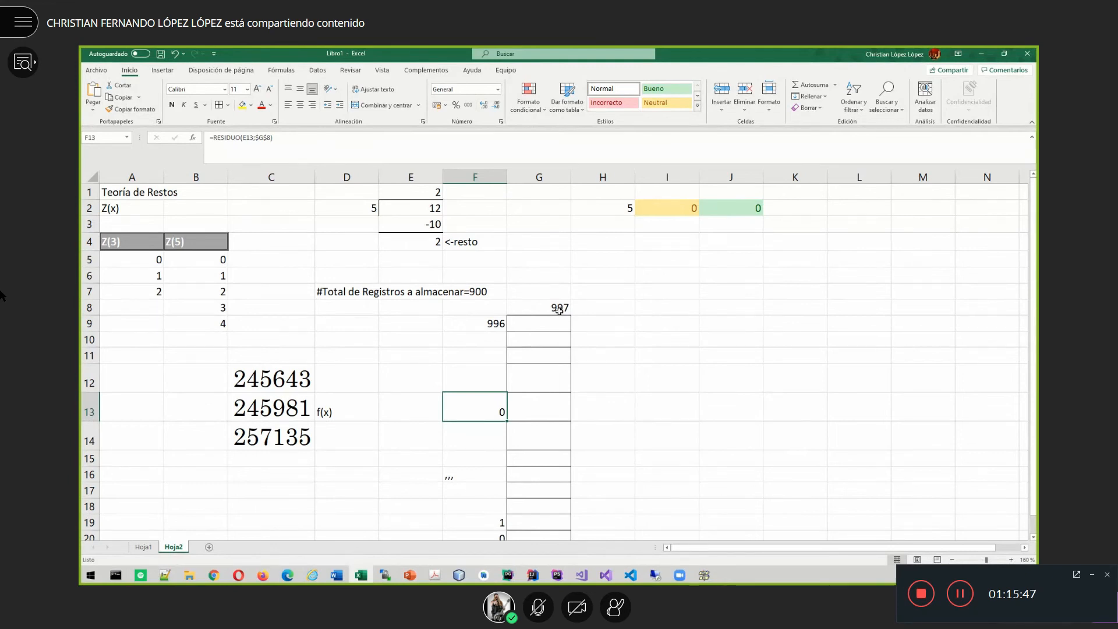
- Link E13 to the first key 245643 and record its address 381 beside it
left_click(402, 406)
type("+")
key("Up")
key("Left")
key("Return")
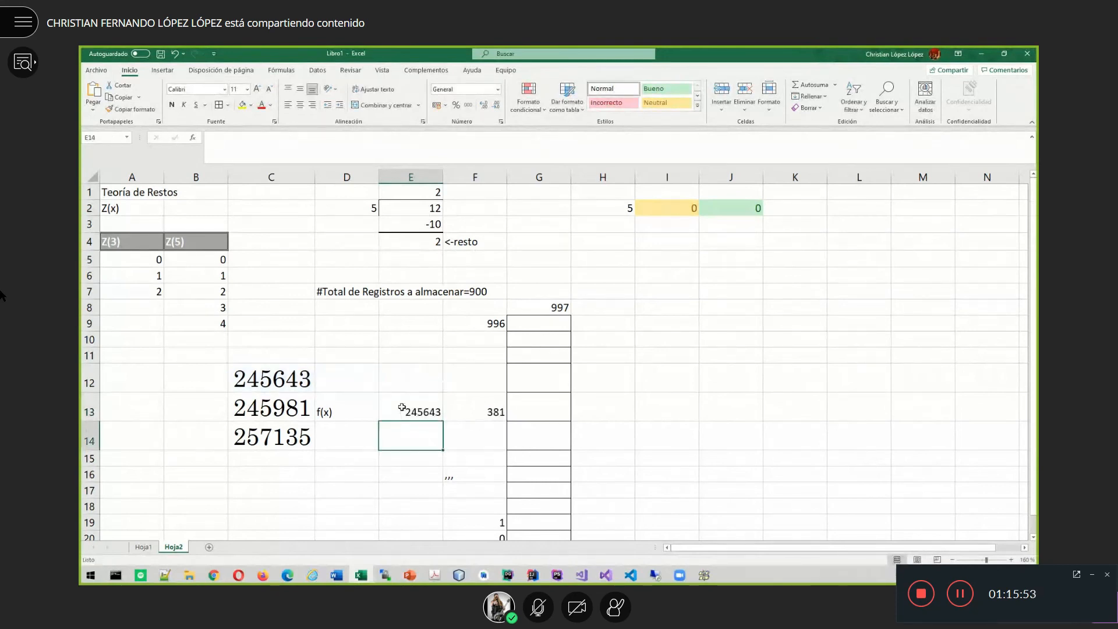
left_click(329, 383)
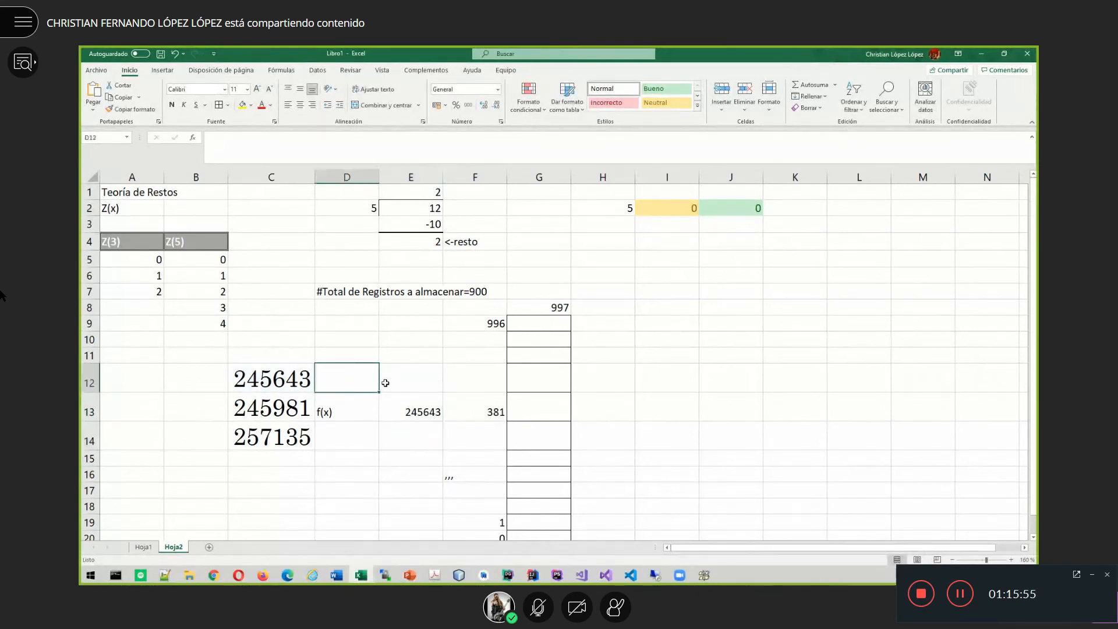
type("38")
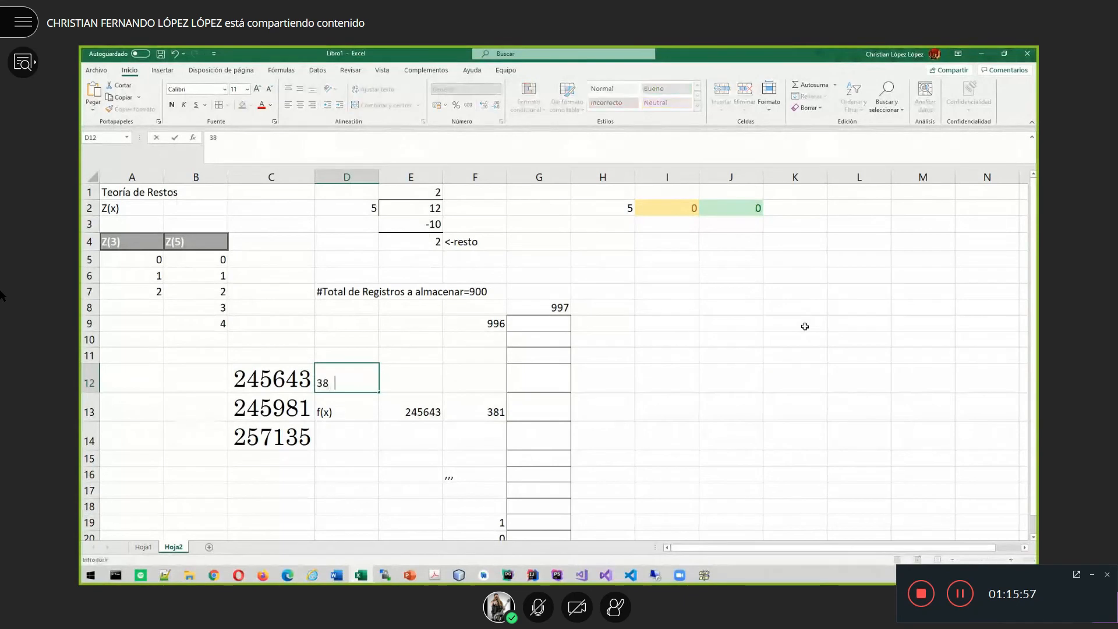
type("1")
key("Return")
- Clear the stray label and link E13 to the second key 245981, giving 719
key("Delete")
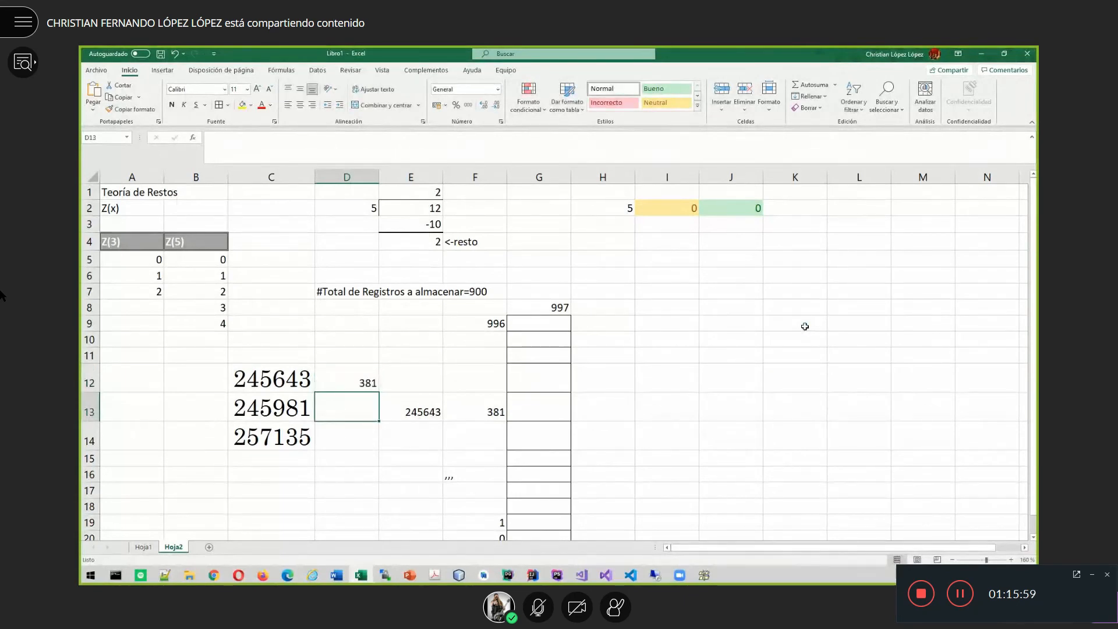
left_click(421, 412)
type("+")
key("Left")
key("Left")
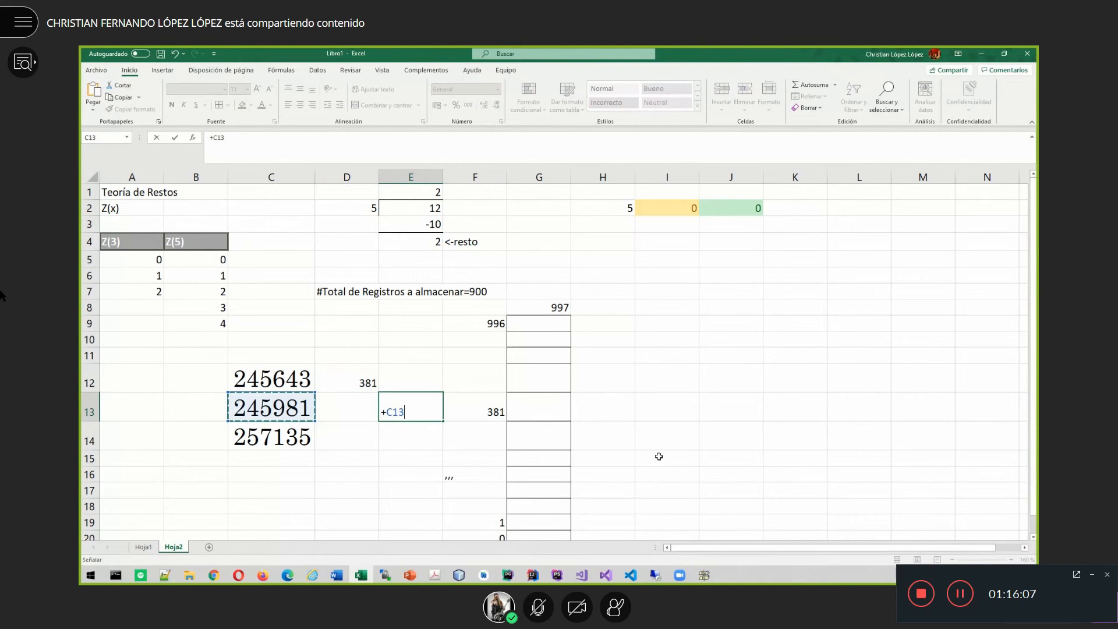
key("Return")
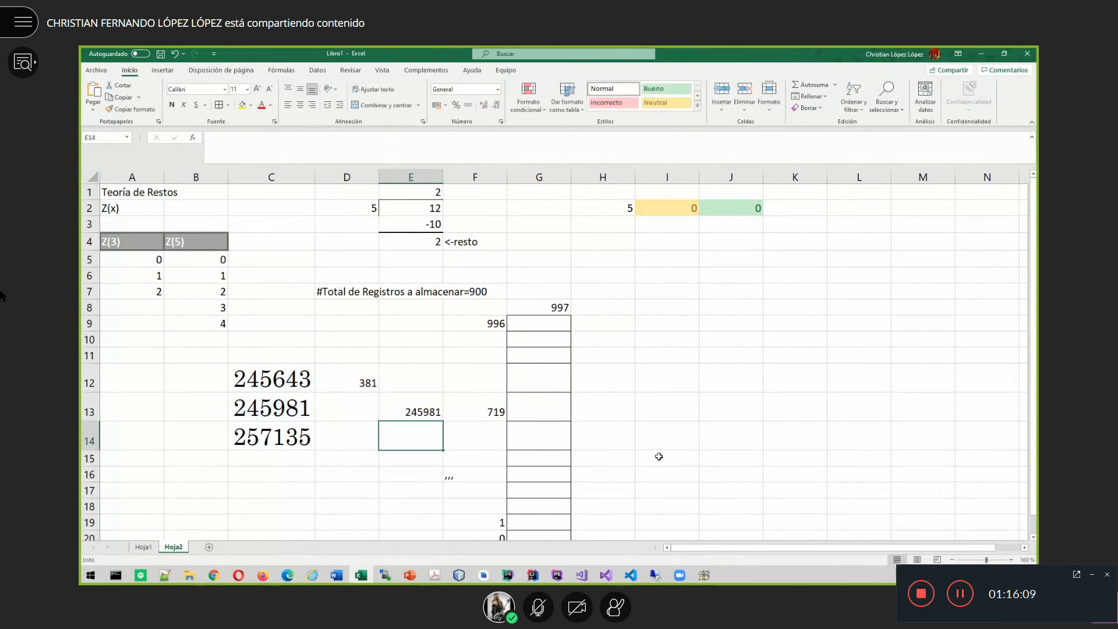
- Add an 'f(x)' heading in F12 and record 719 beside the second key
left_click(487, 413)
left_click(465, 357)
left_click(475, 378)
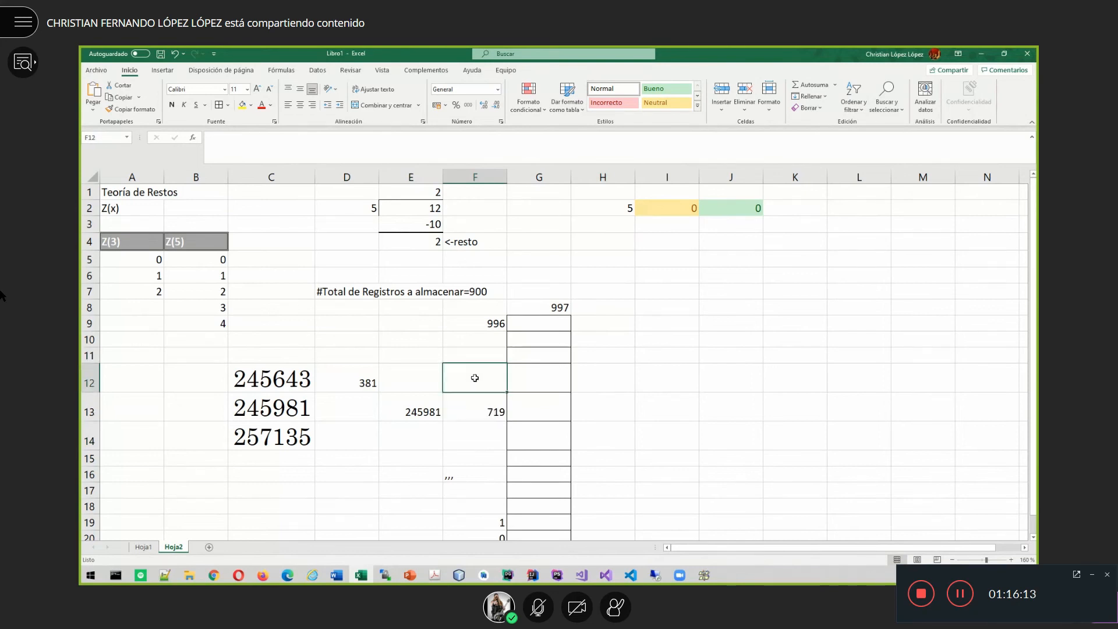
type("F(X)")
key("BackSpace")
key("BackSpace")
key("BackSpace")
key("BackSpace")
type("f(x)")
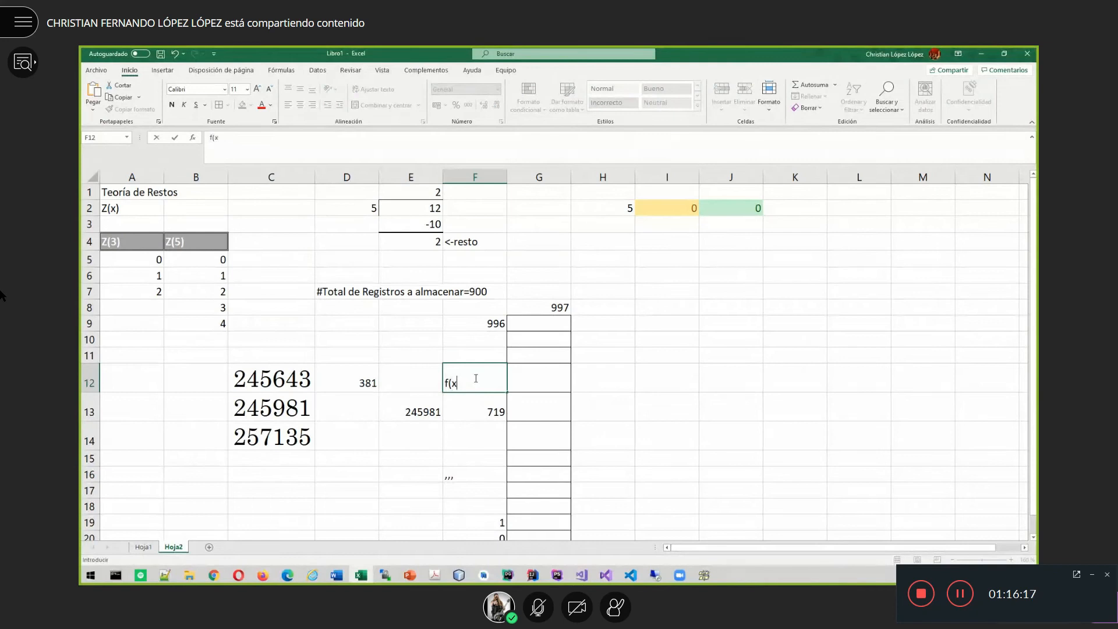
key("Return")
key("Left")
key("Left")
type("719")
key("Return")
- Link E13 to the third key 257135 and record its address 906 in D14
key("Up")
key("Right")
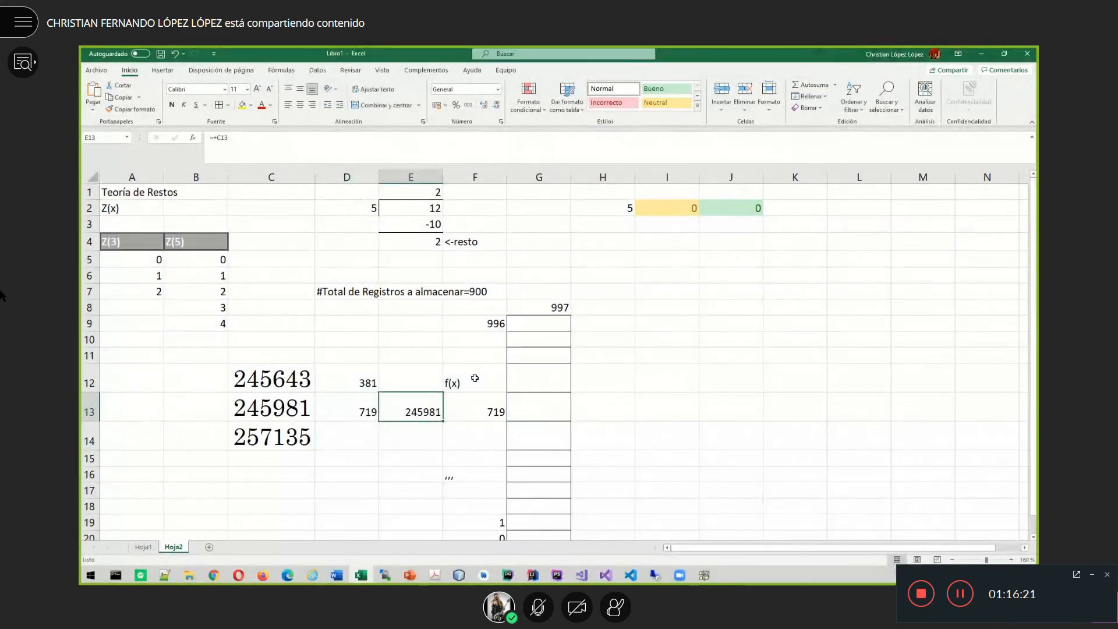
type("+")
key("Down")
key("Left")
key("Left")
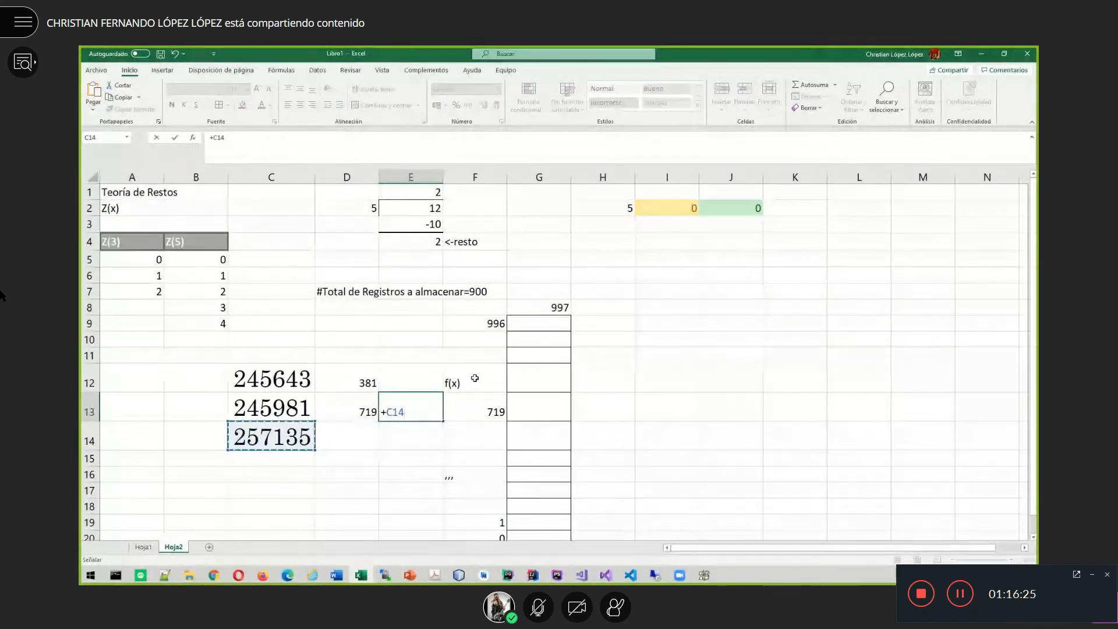
key("Return")
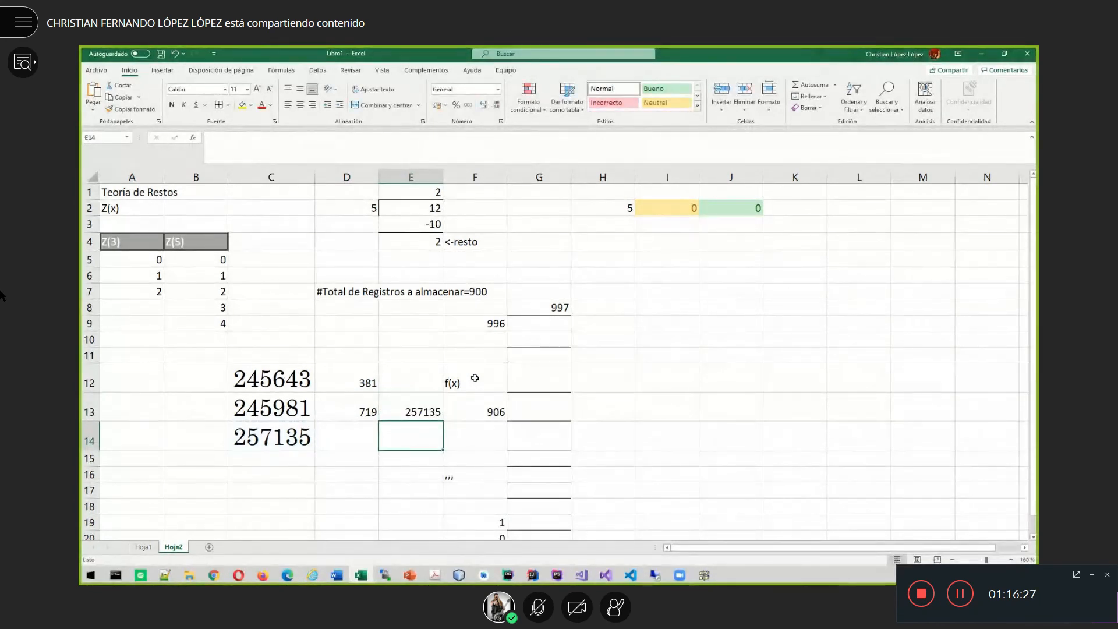
left_click(481, 409)
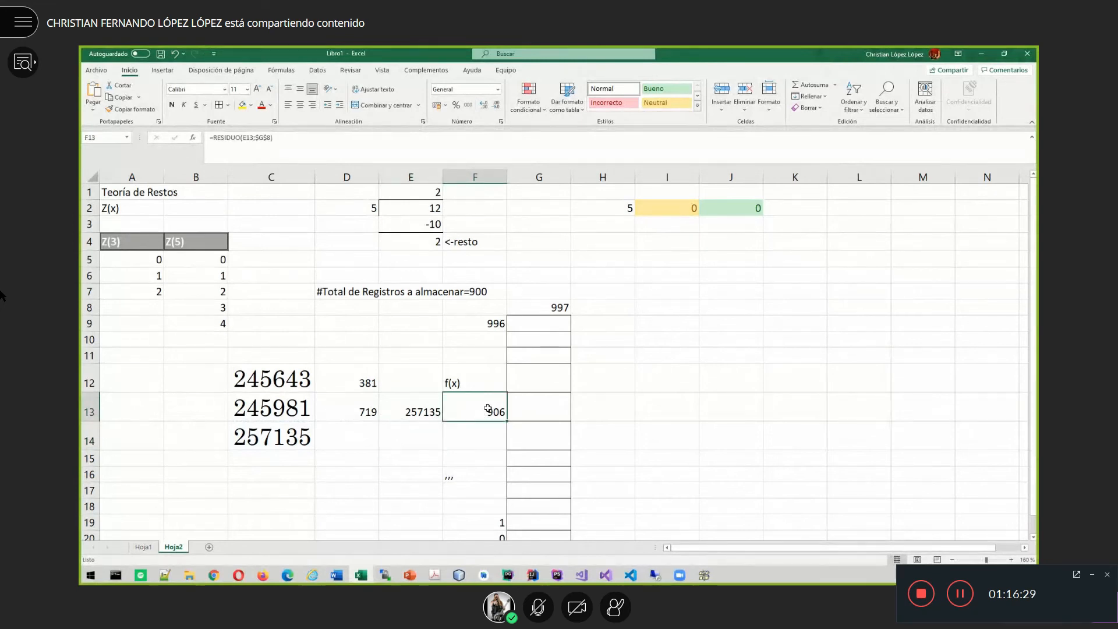
left_click(356, 432)
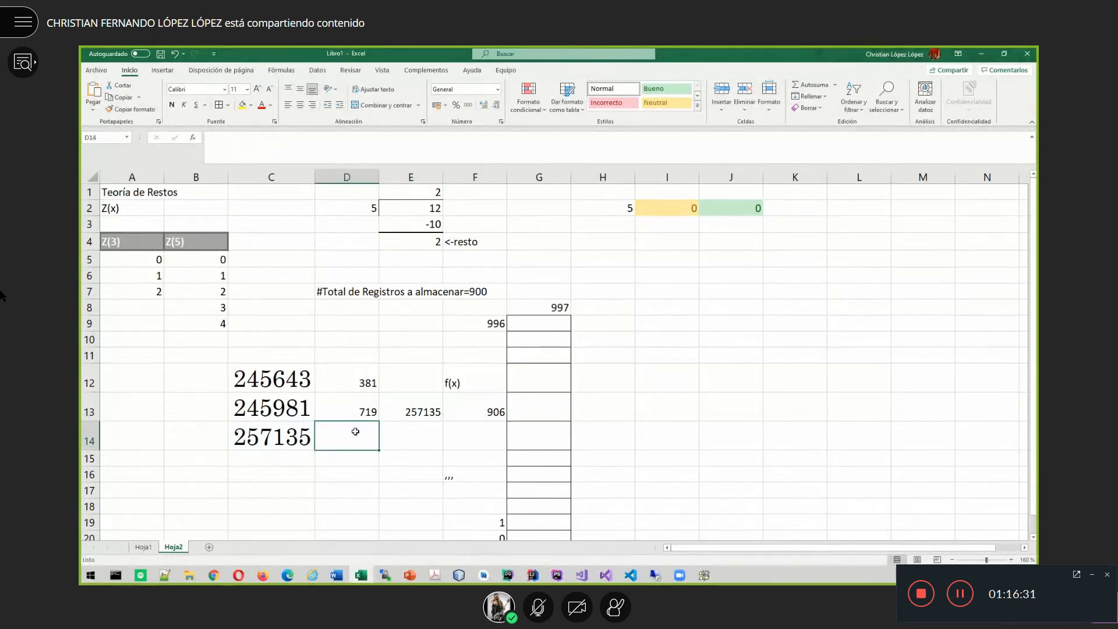
type("906")
key("Right")
key("Right")
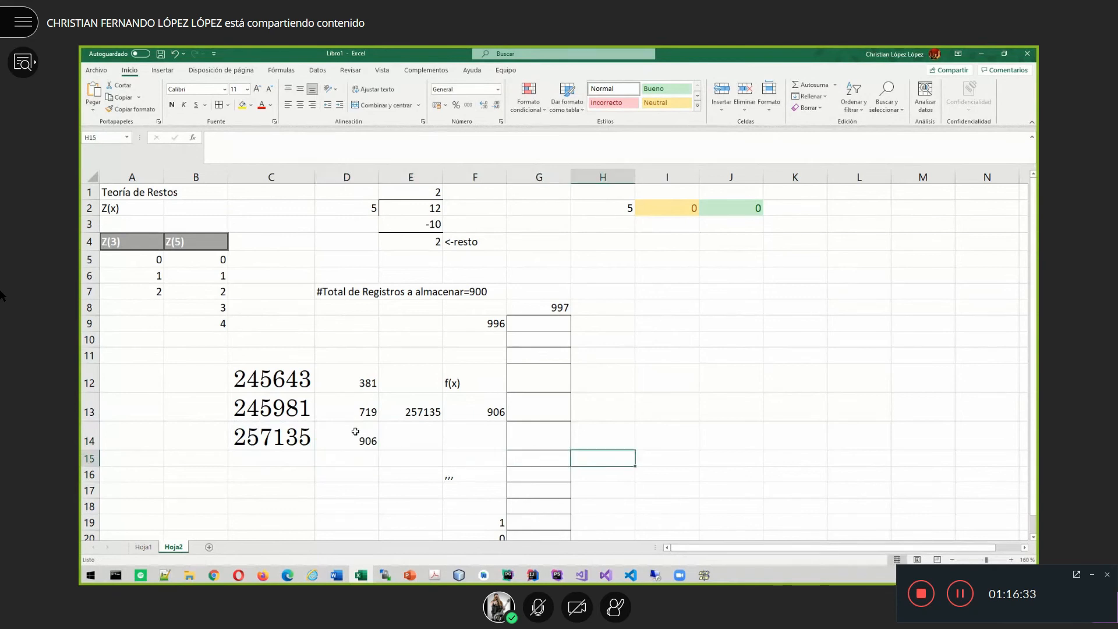
left_click(348, 384)
left_click(359, 405)
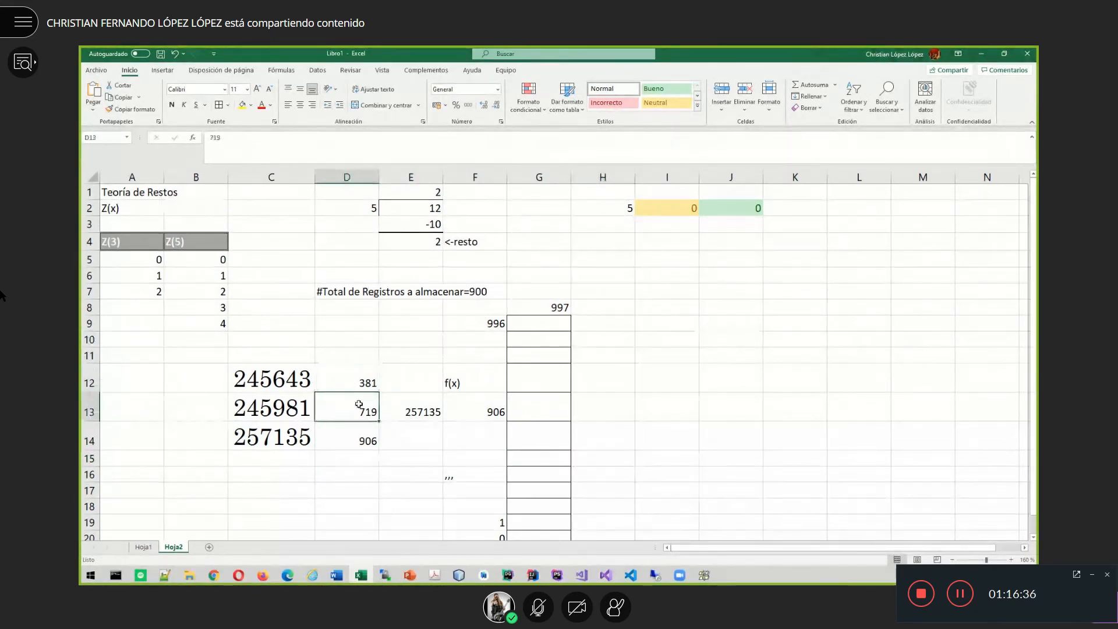
left_click(366, 437)
left_click(282, 406)
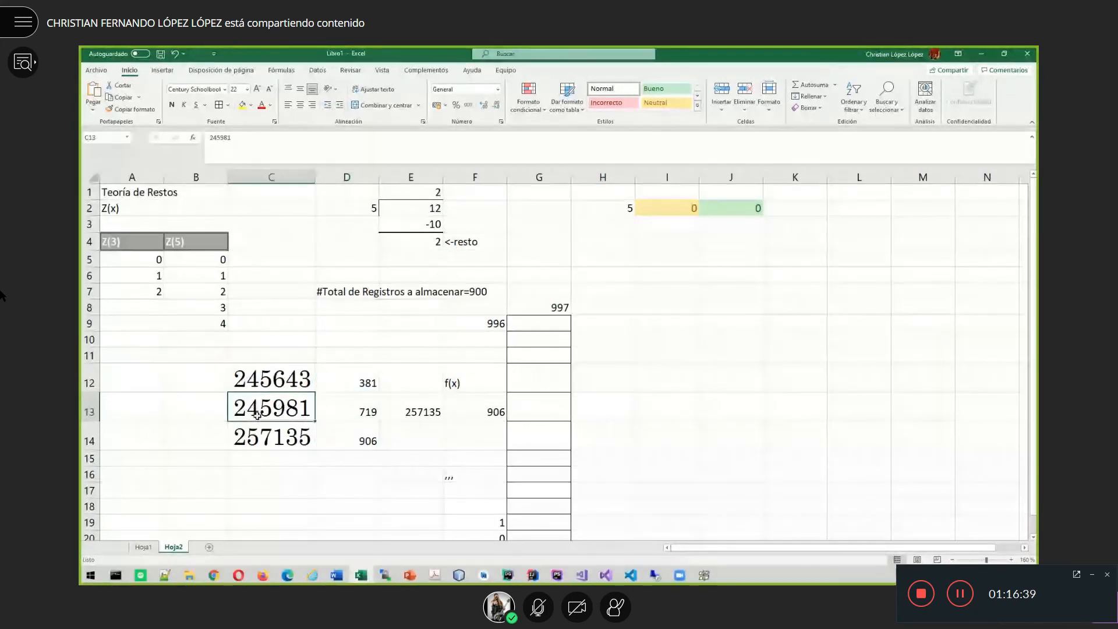
left_click(540, 355)
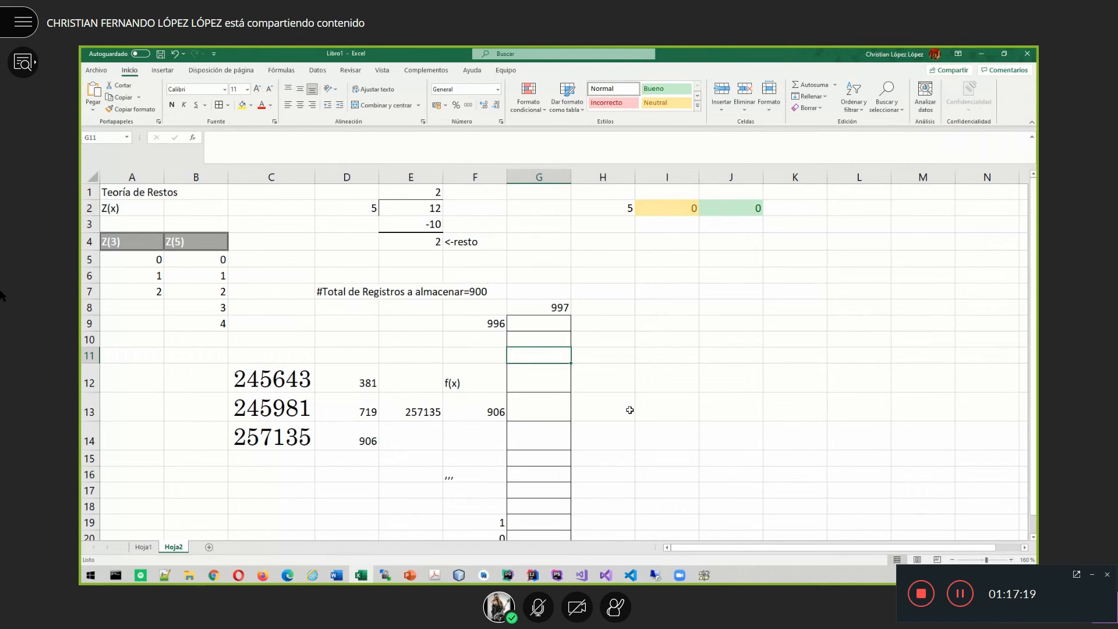
left_click_drag(270, 377, 271, 408)
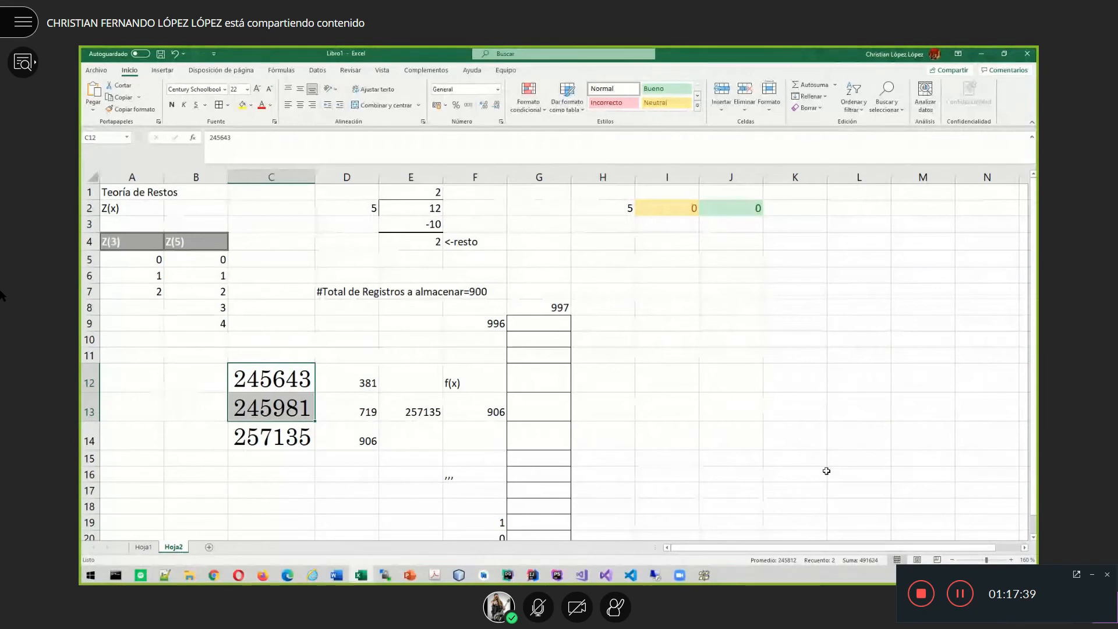
- Highlight the f(x) heading and the stored addresses 381 and 719
left_click(739, 376)
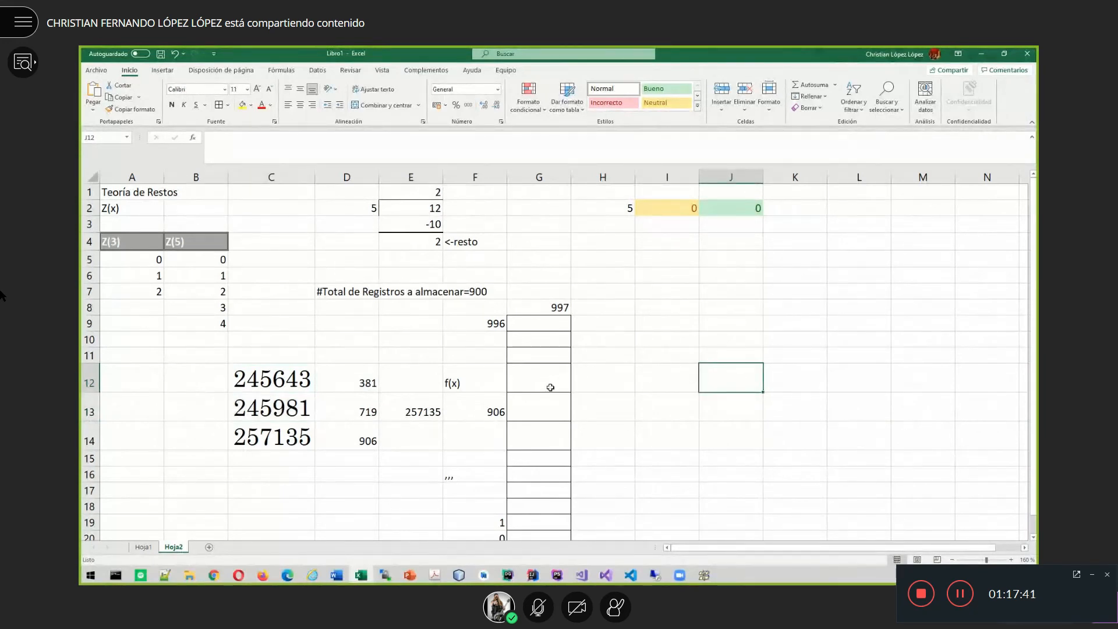
left_click(478, 378)
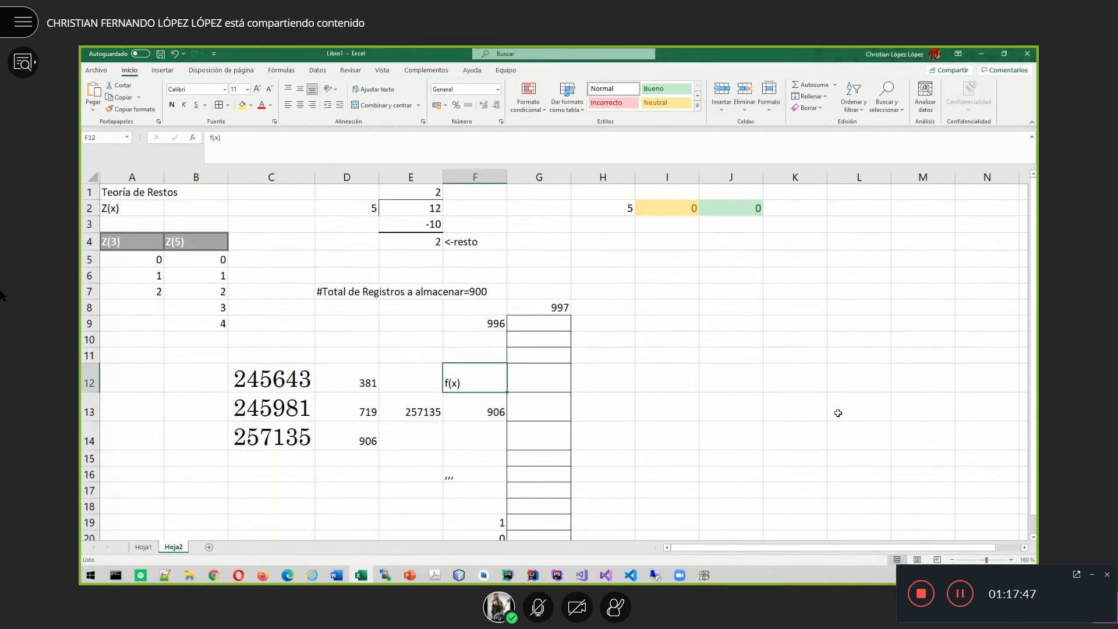
left_click(342, 380)
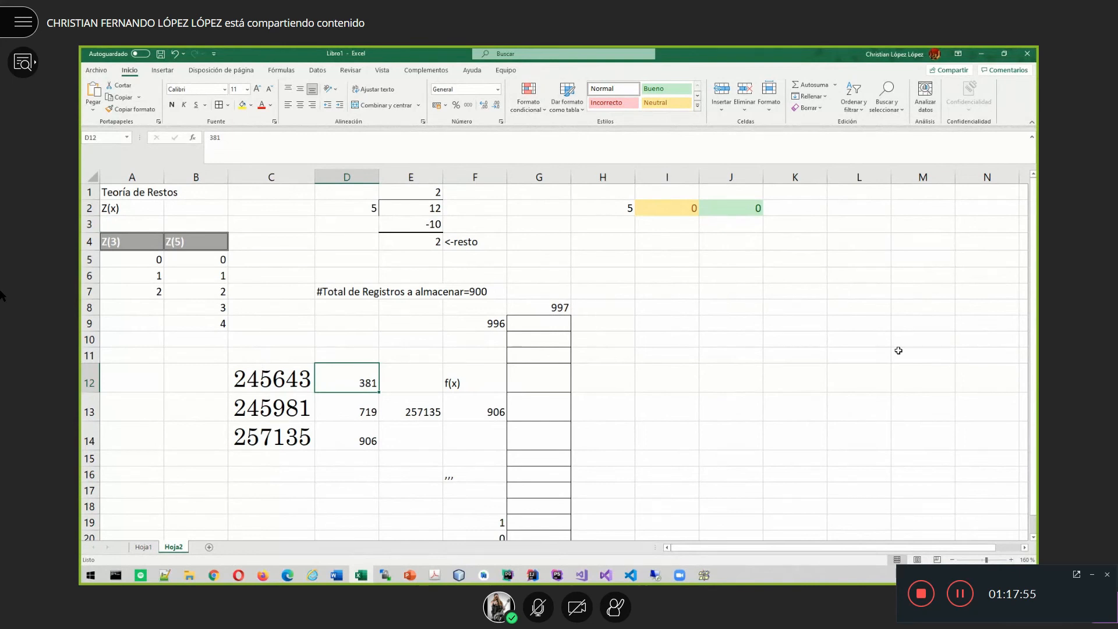
left_click(370, 409)
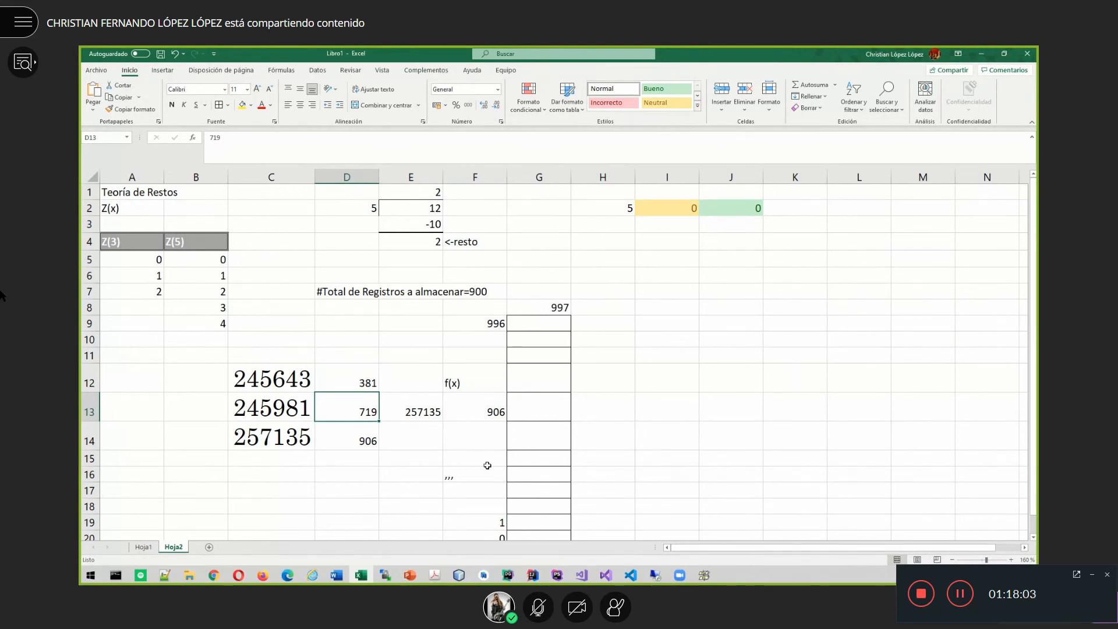
- Point out the 997 table size, then go to the Plegamiento slide in PowerPoint
left_click(537, 309)
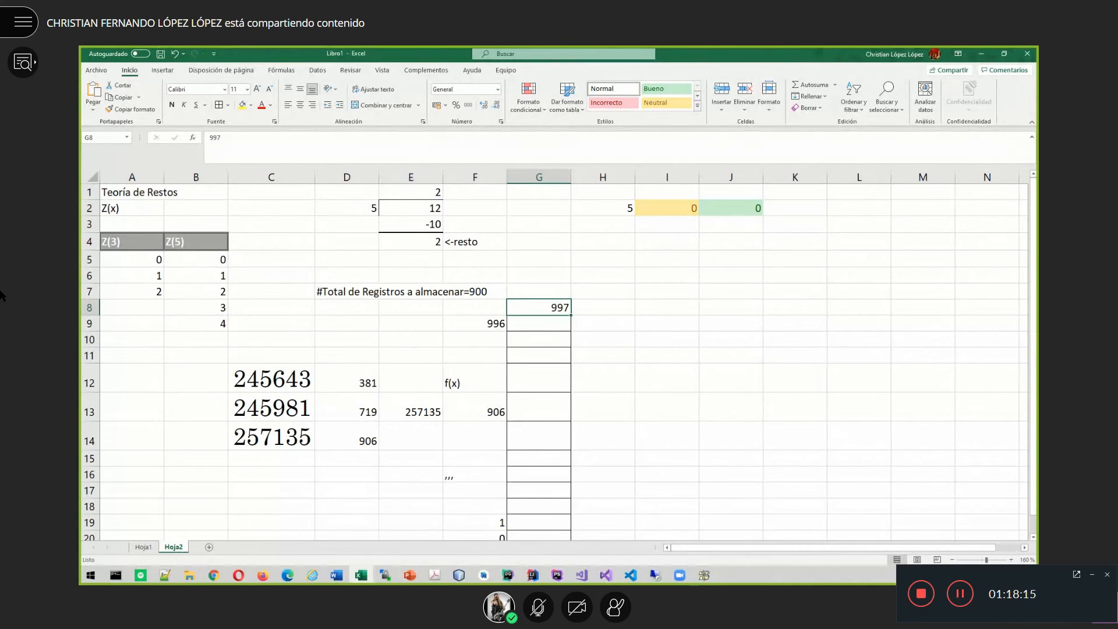
key("alt+Tab")
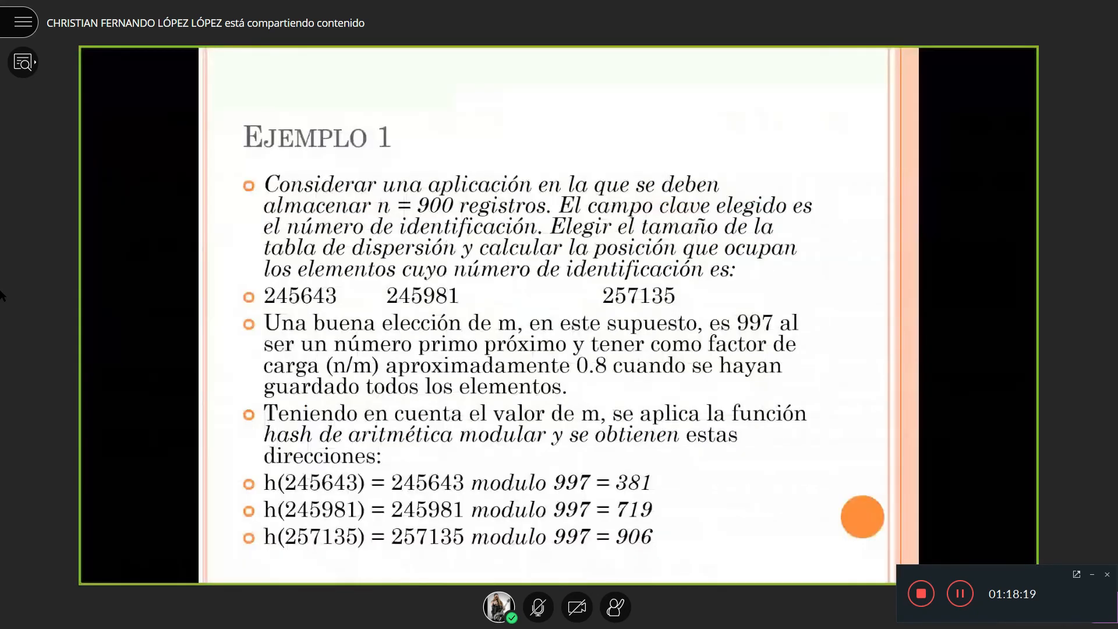
key("Right")
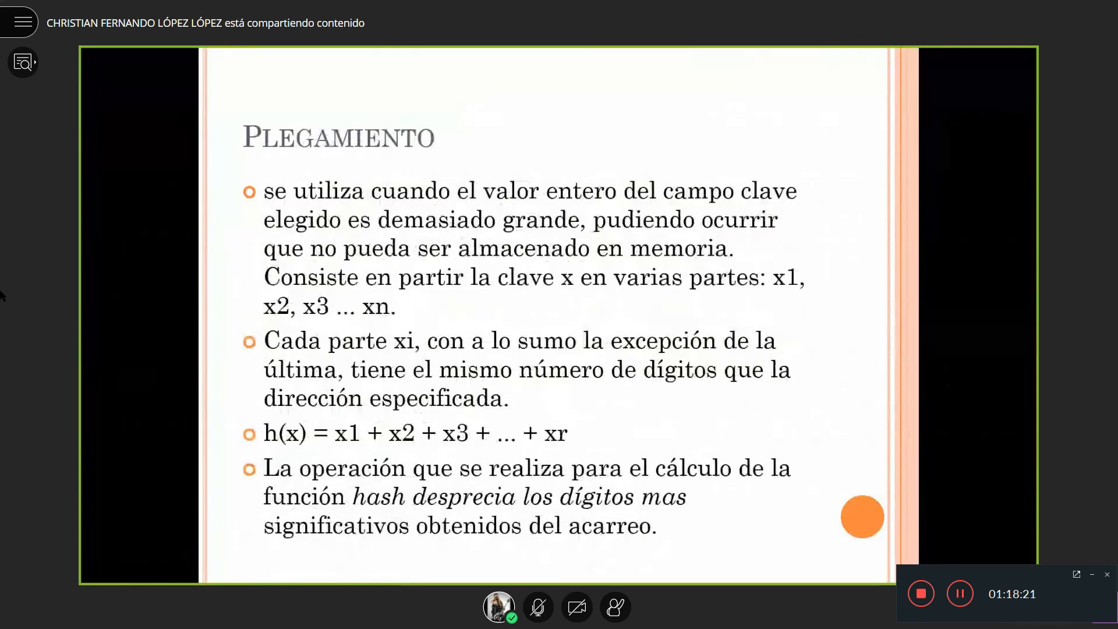